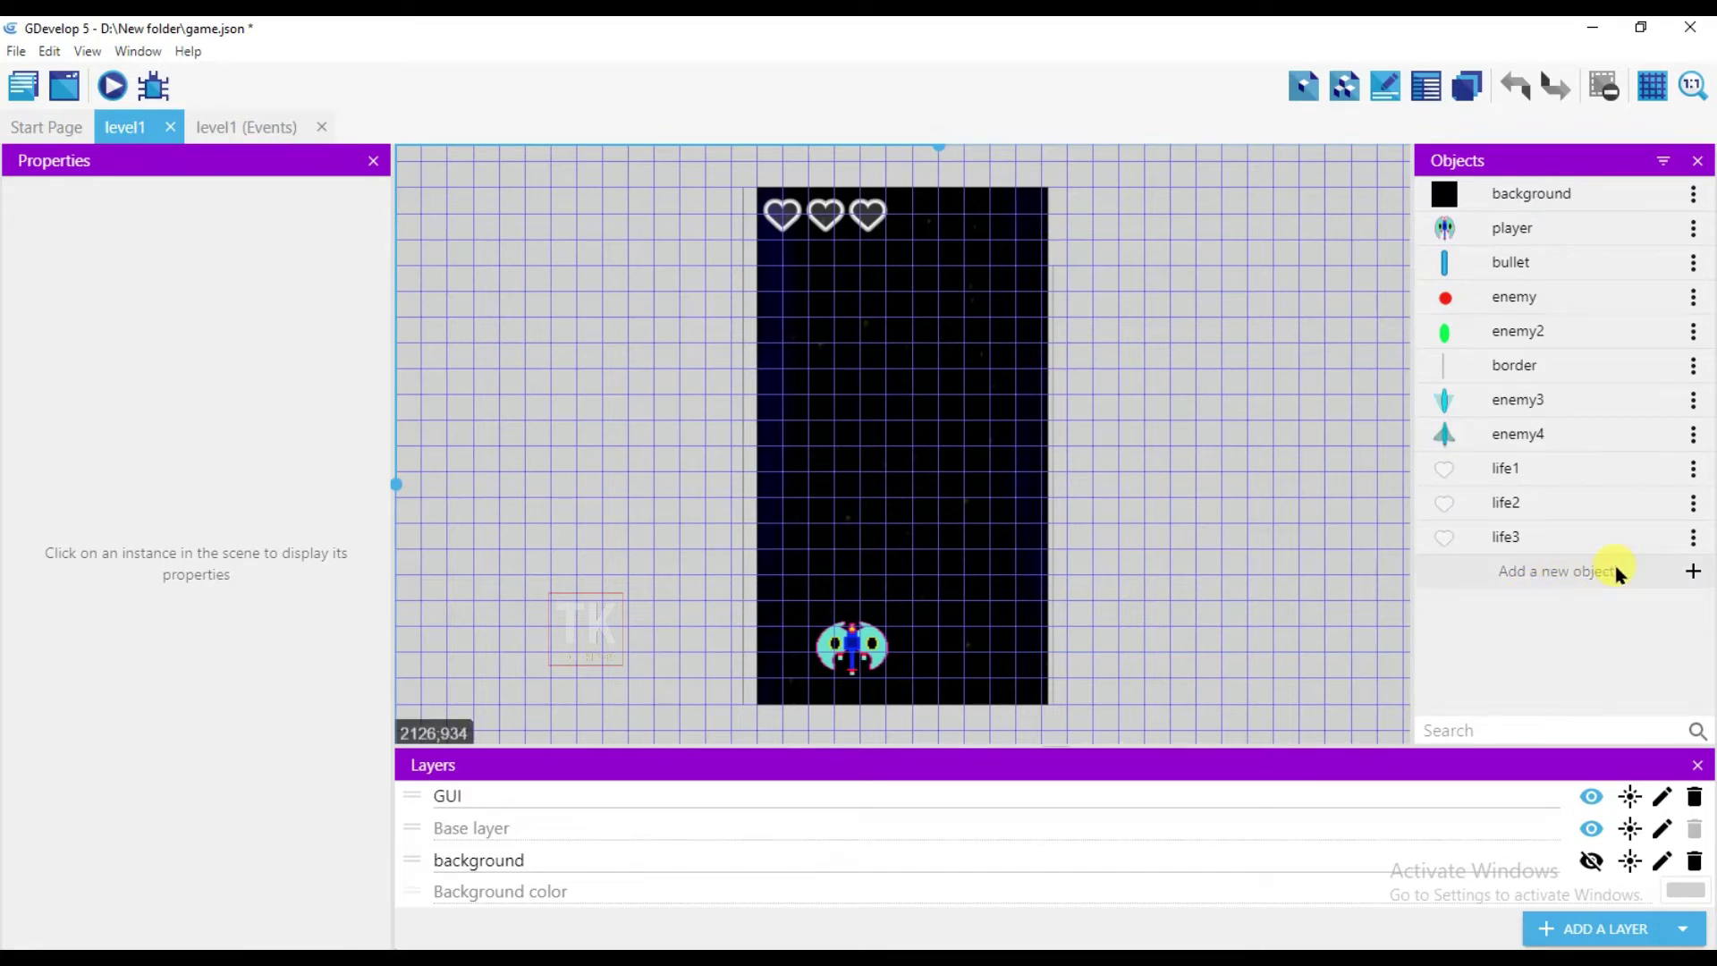
Add a new Sprite object named enemybullet with one empty animation
click(1587, 577)
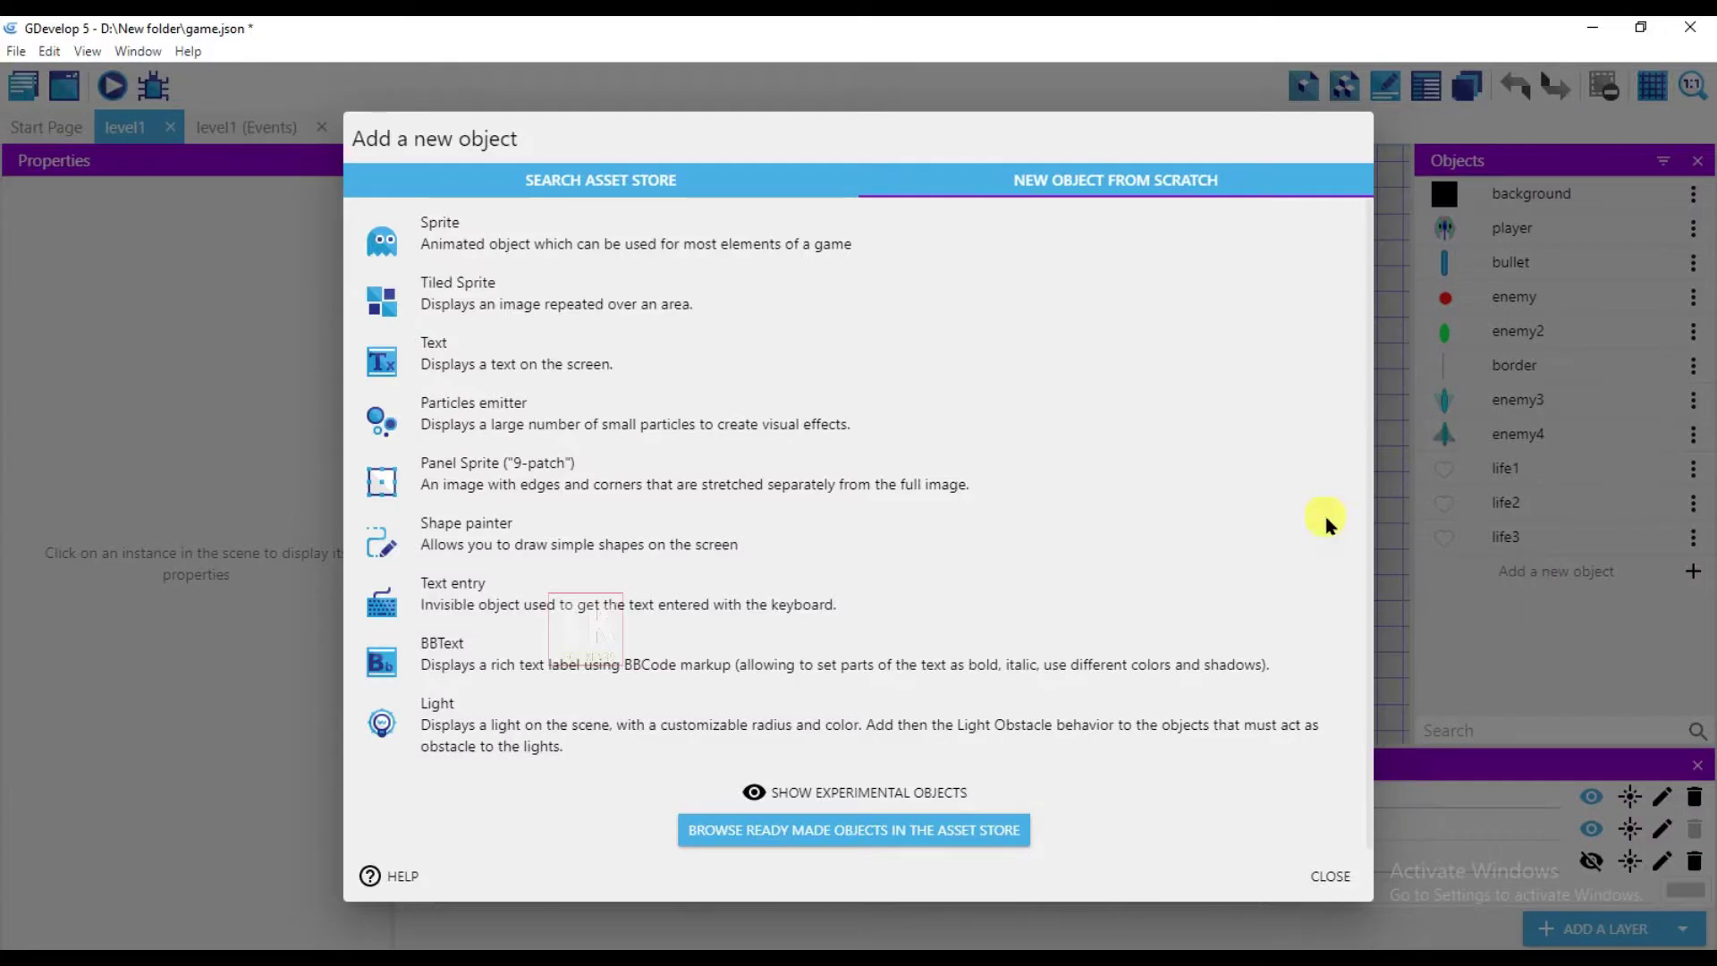
click(555, 238)
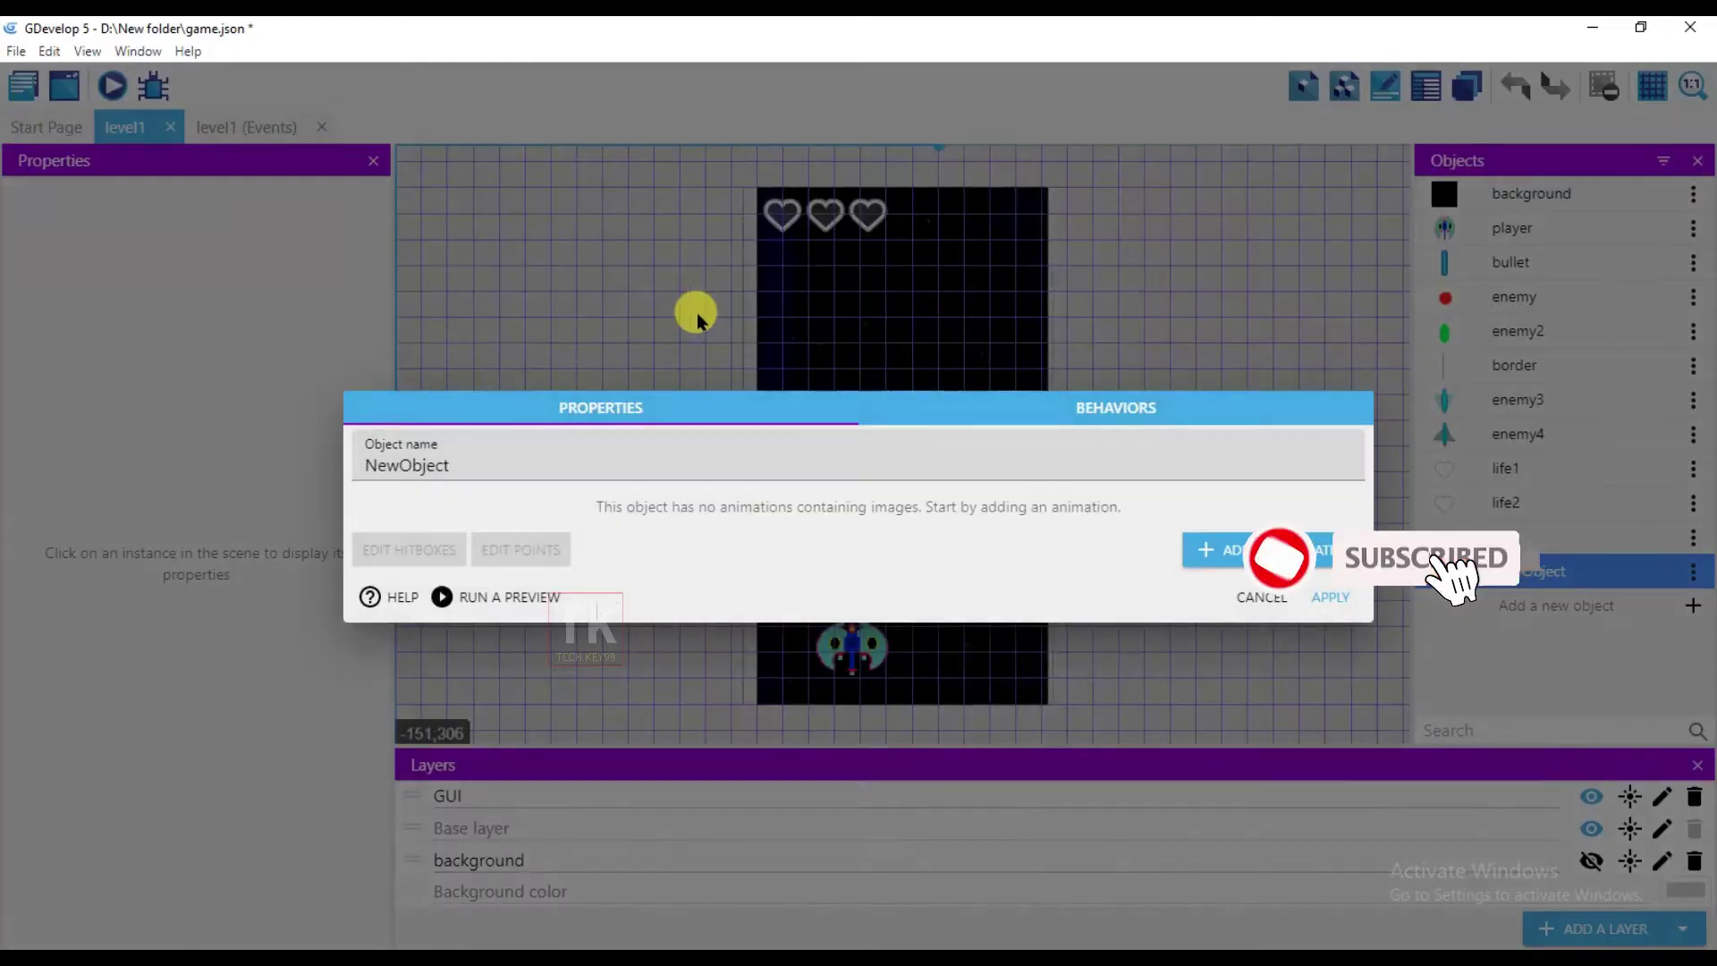
drag(487, 465, 337, 464)
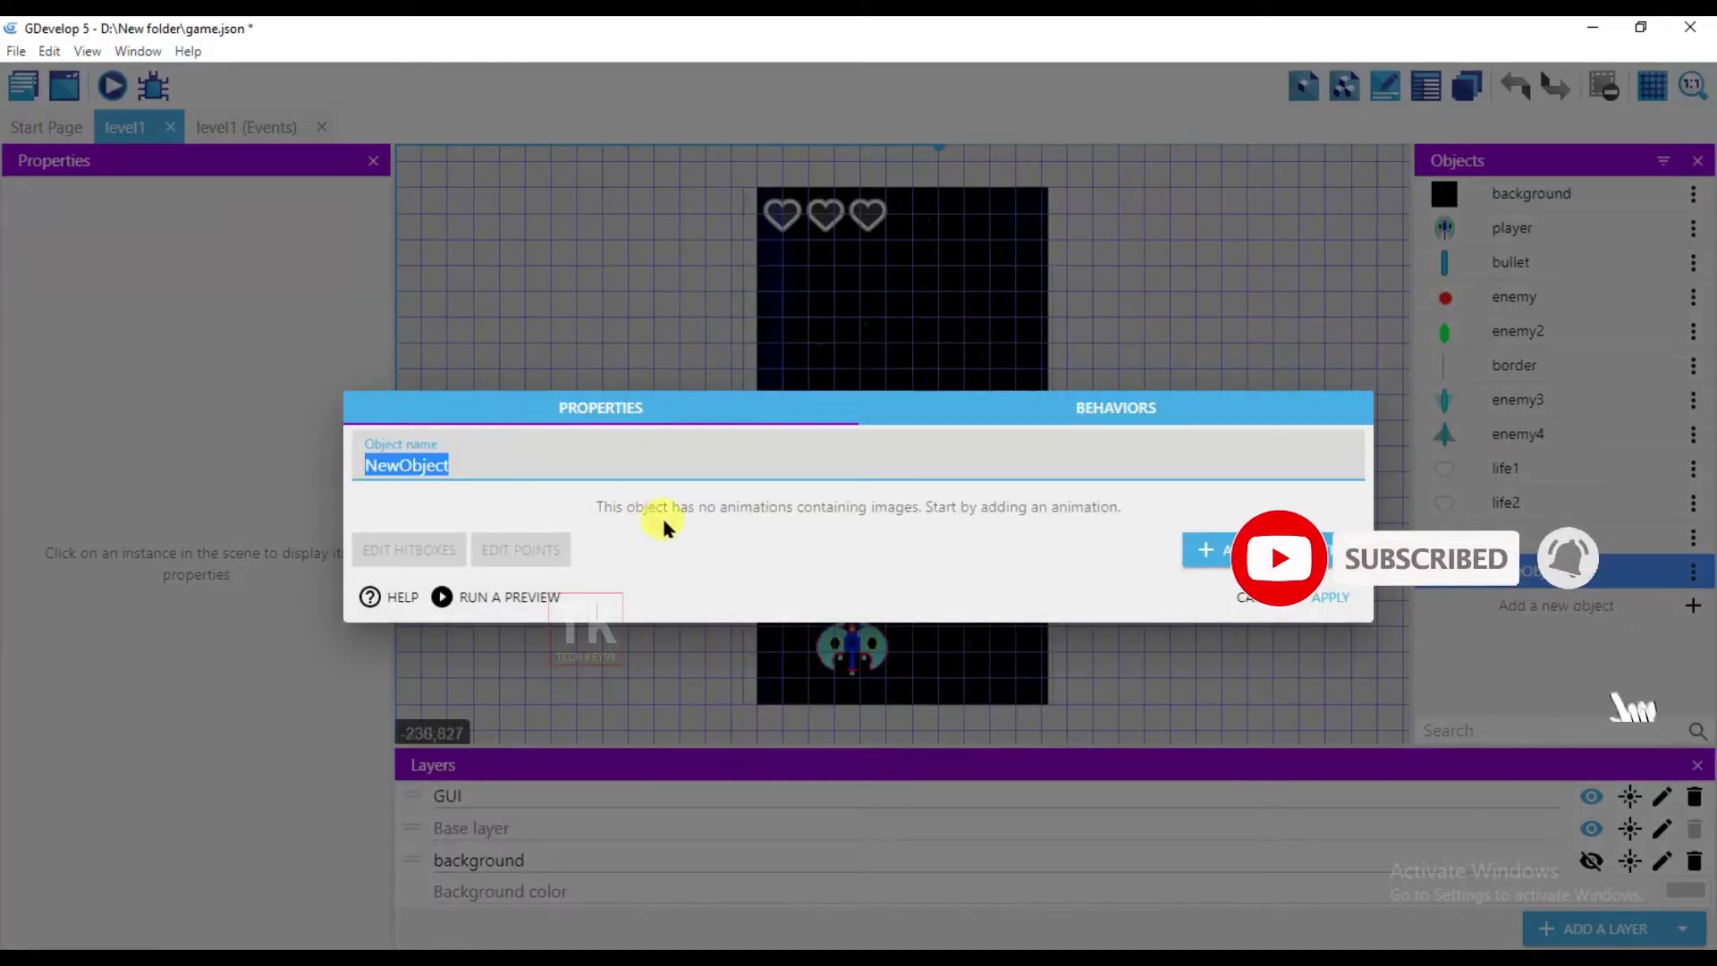
text(e)
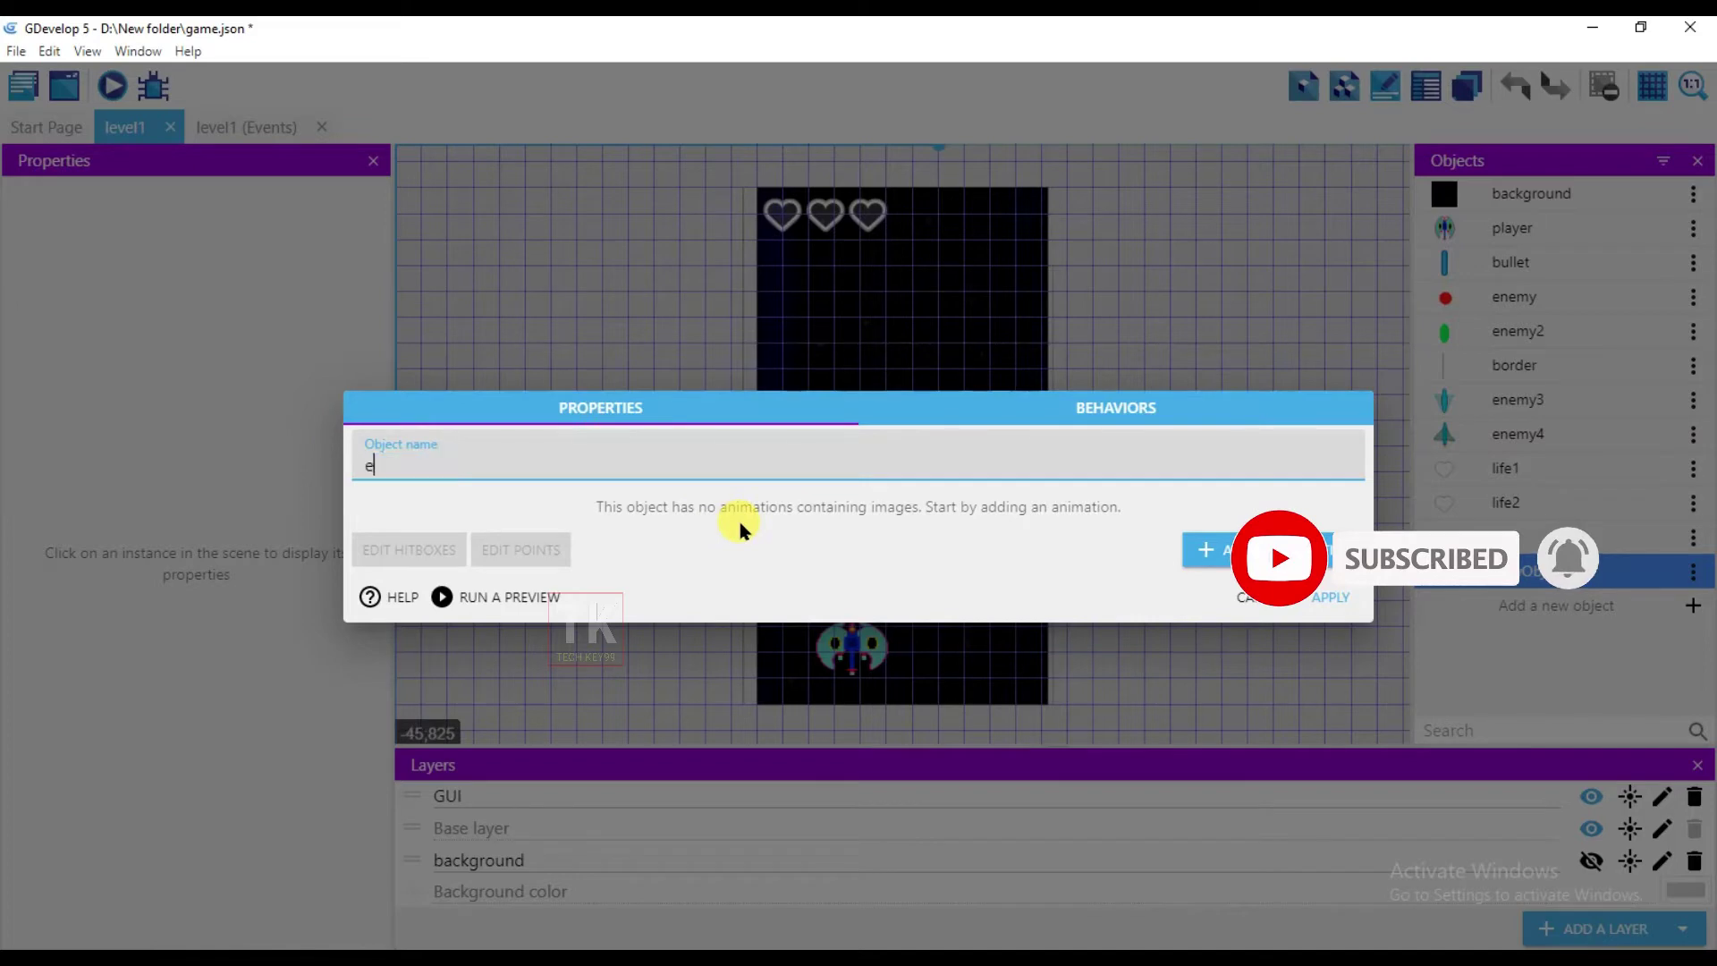
text(nemybullet)
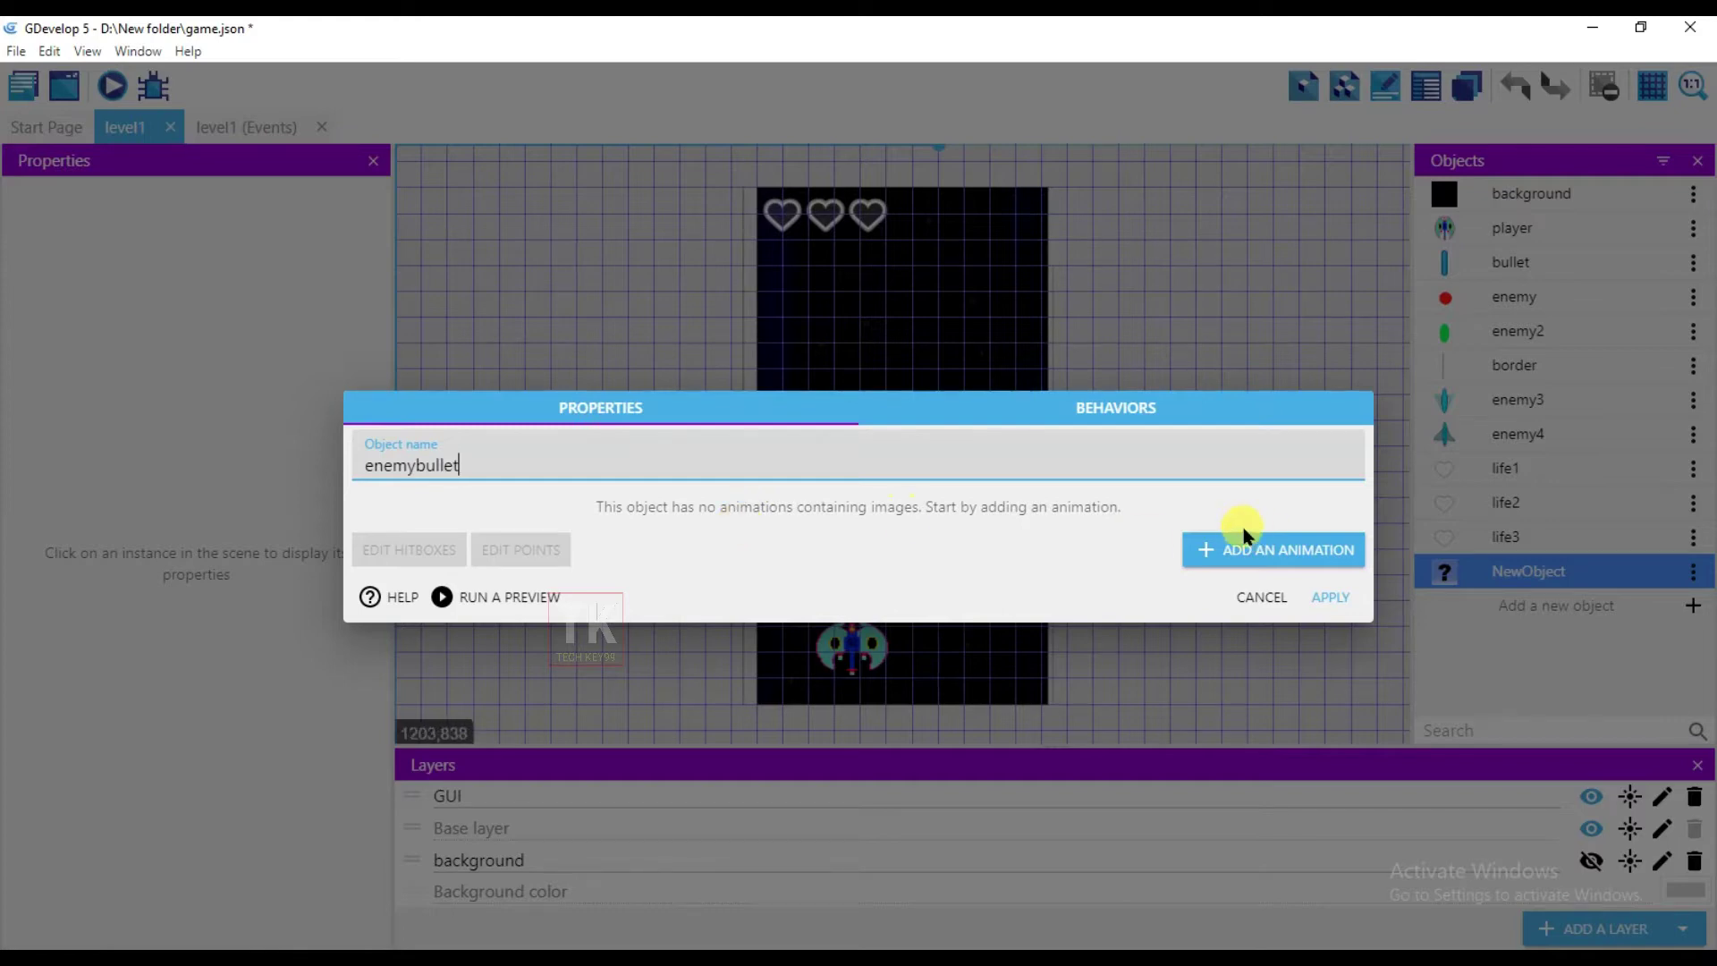
click(1281, 556)
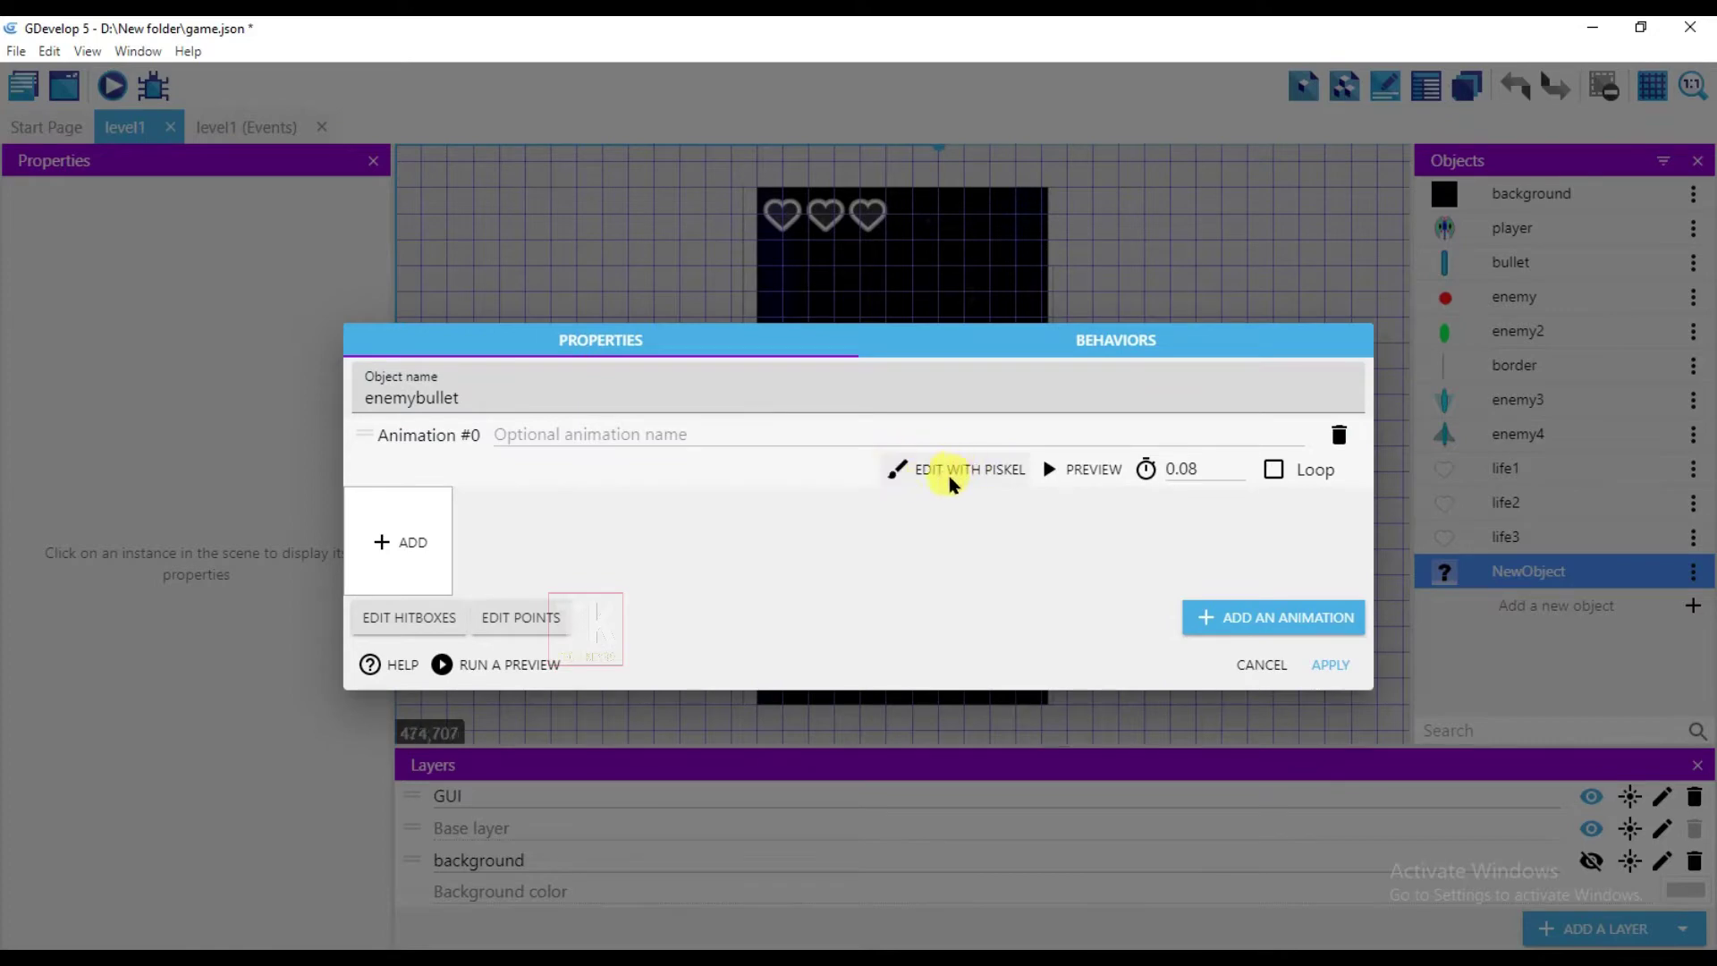
Draw an 8×32 solid cyan image for enemybullet in Piskel and save it
click(969, 472)
text(8)
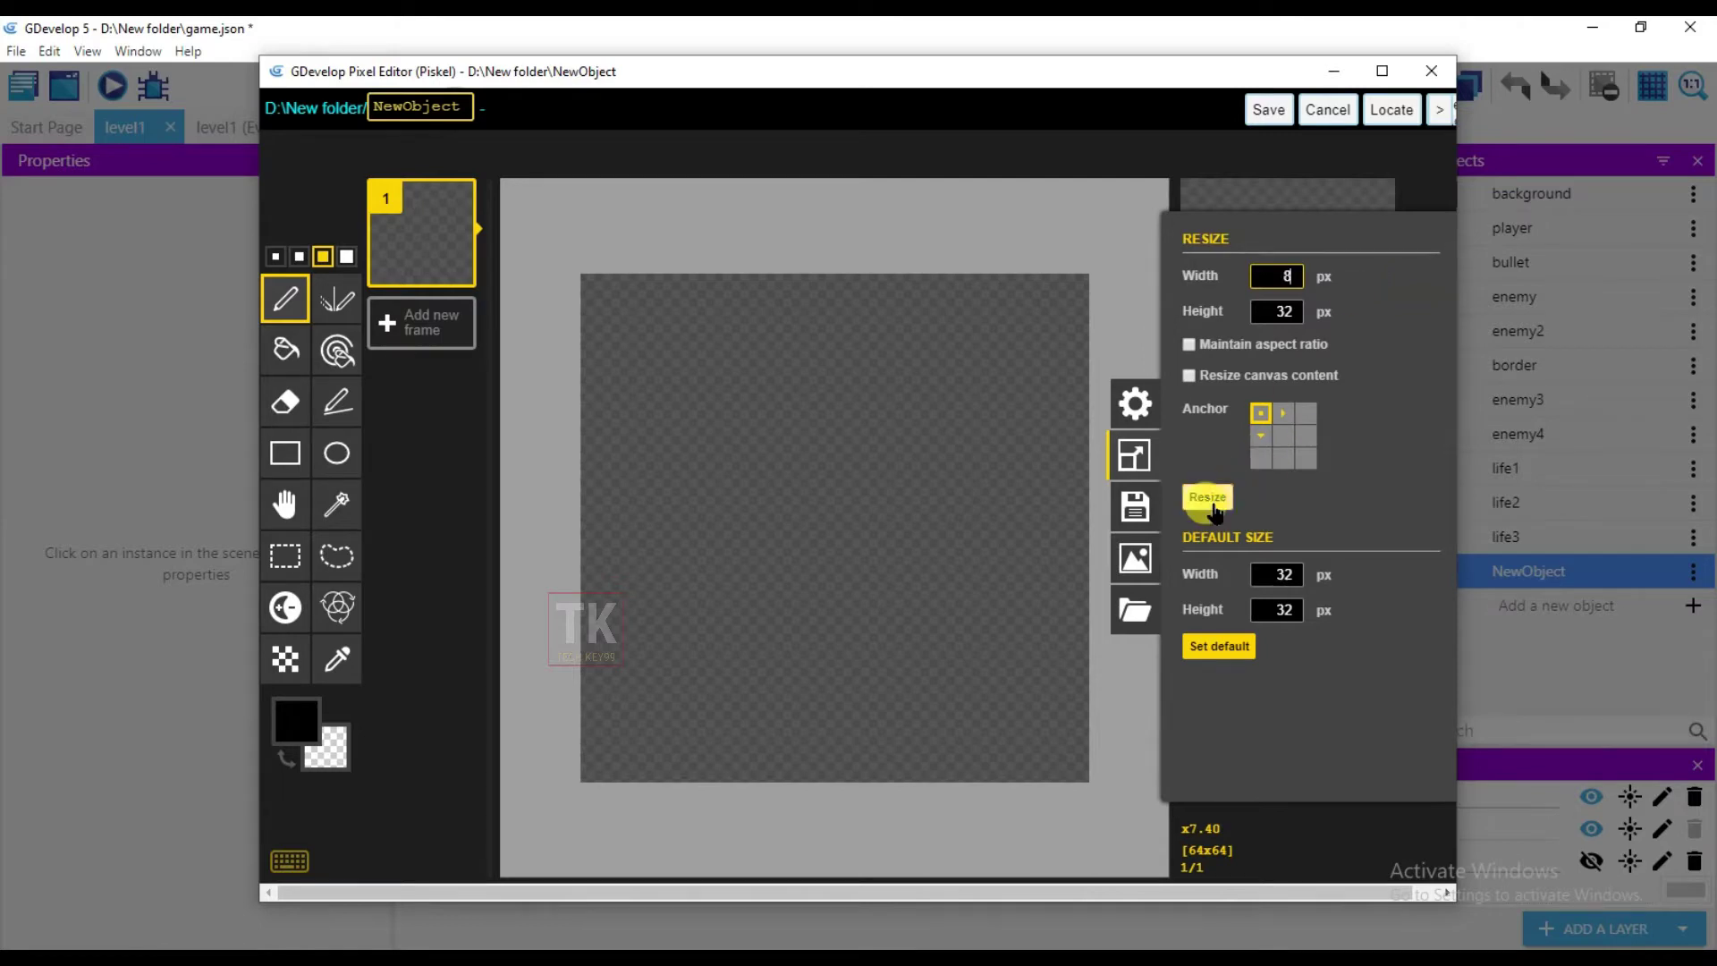
click(1207, 497)
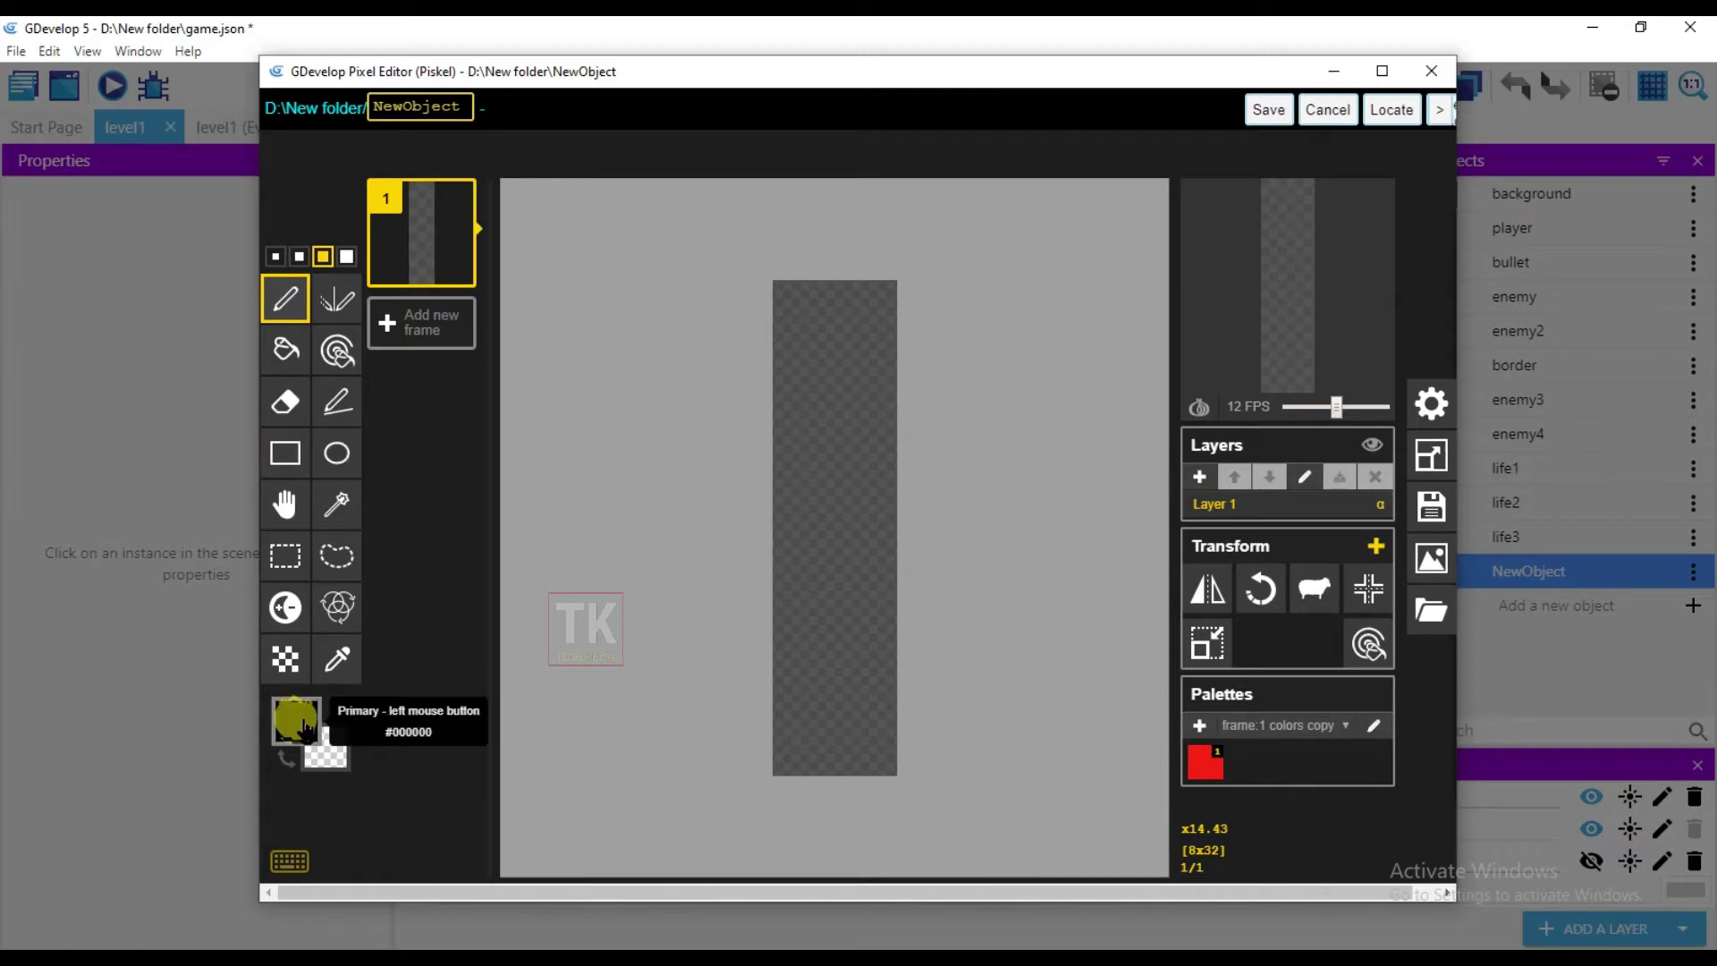
click(295, 720)
click(500, 573)
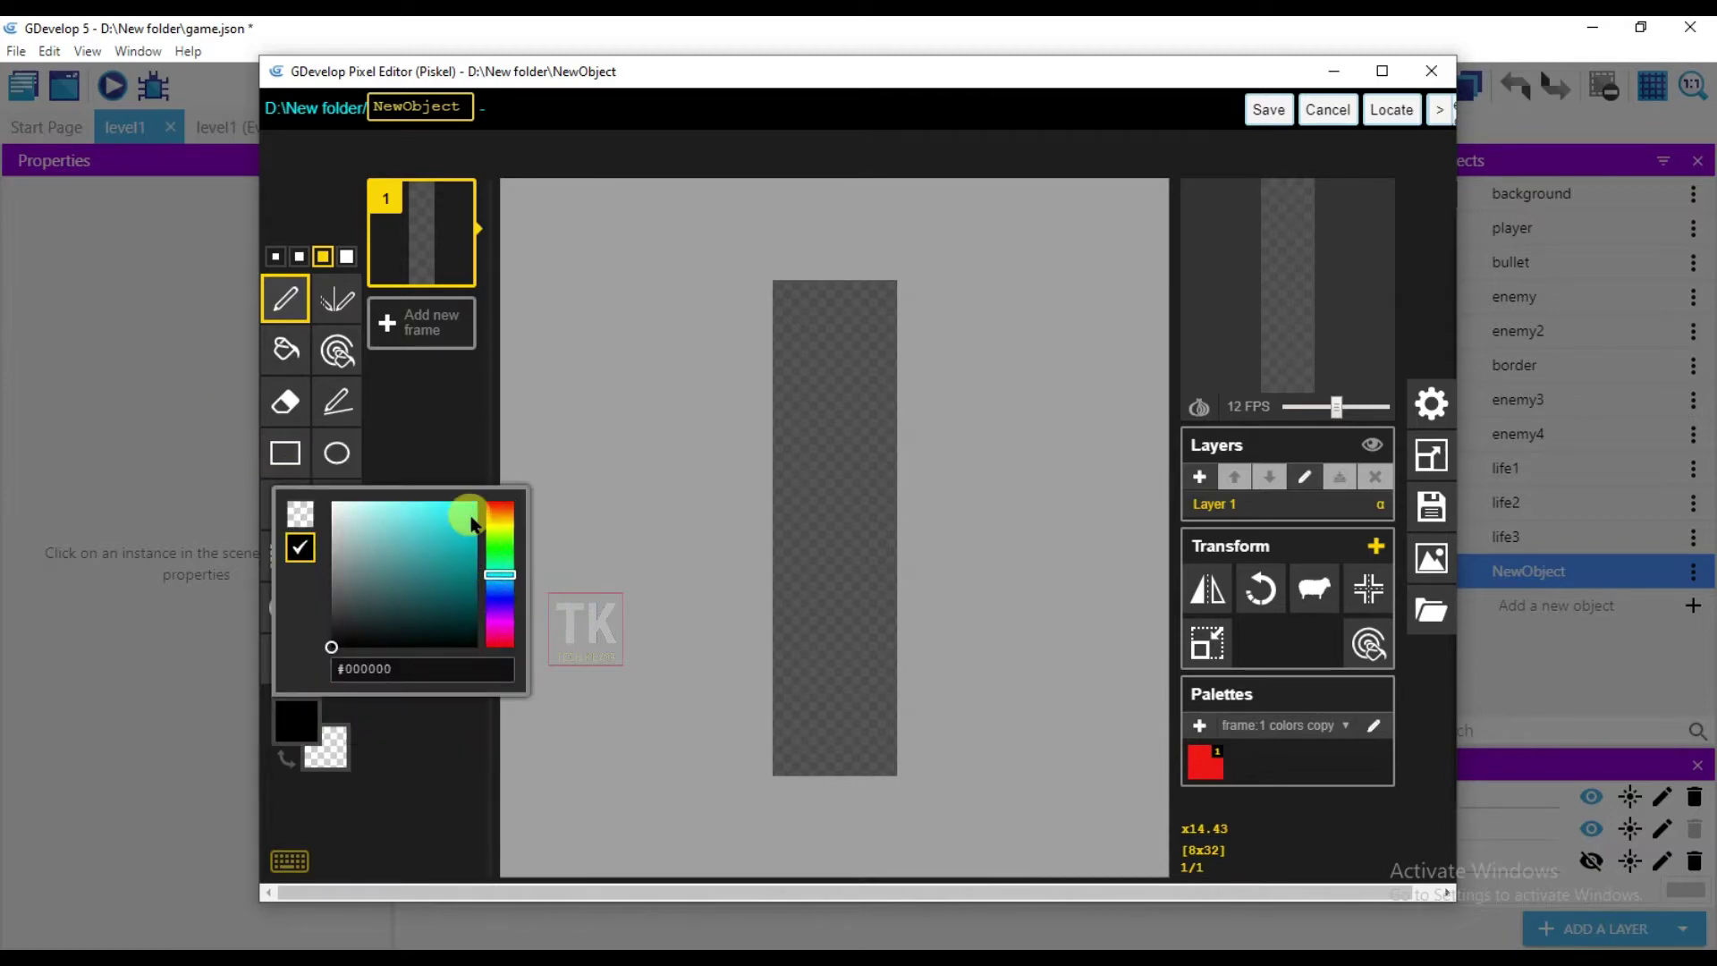
click(469, 506)
click(450, 438)
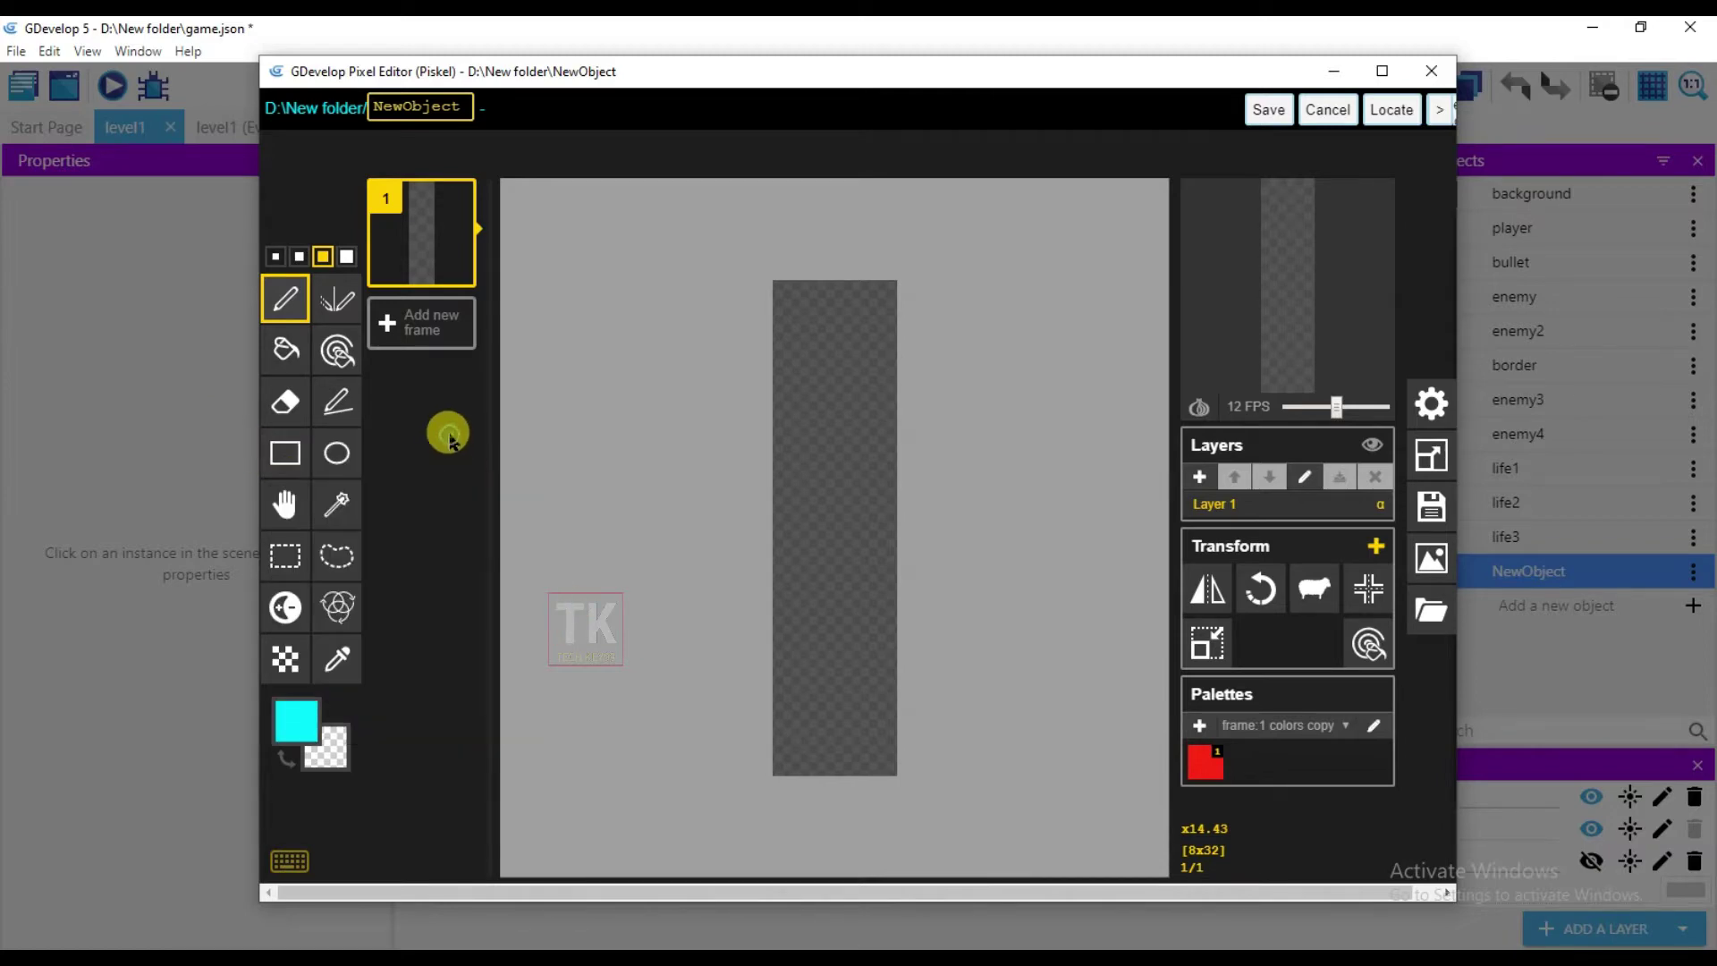
click(286, 350)
click(825, 524)
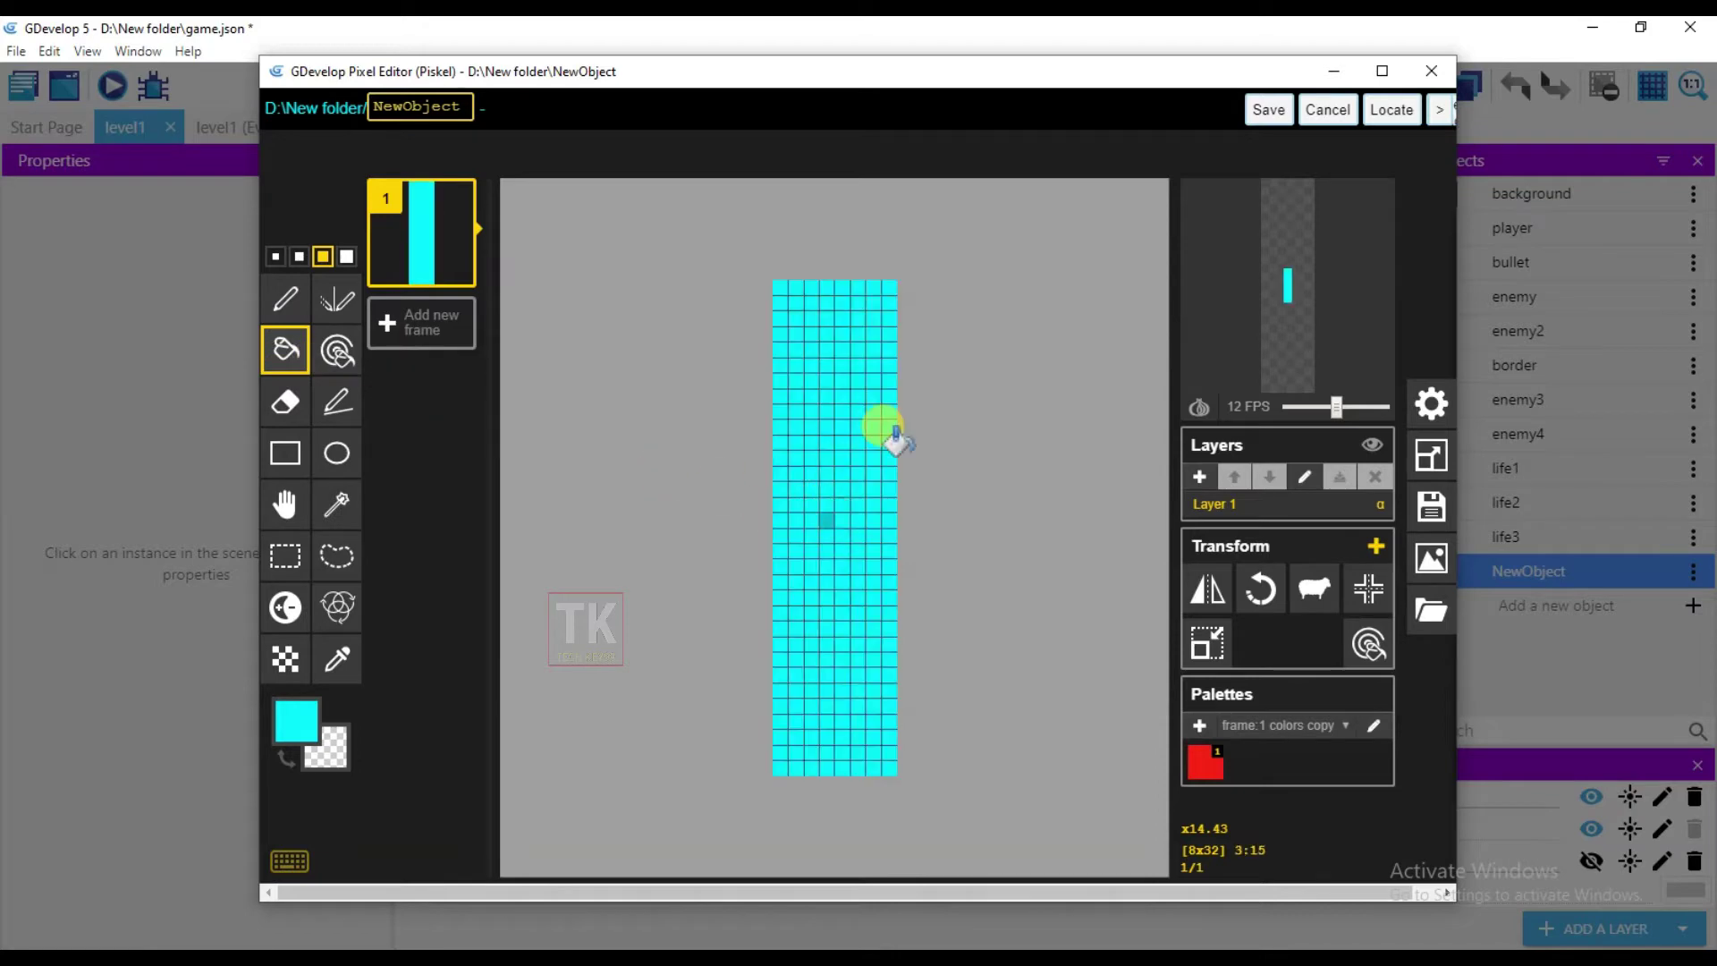
click(1269, 109)
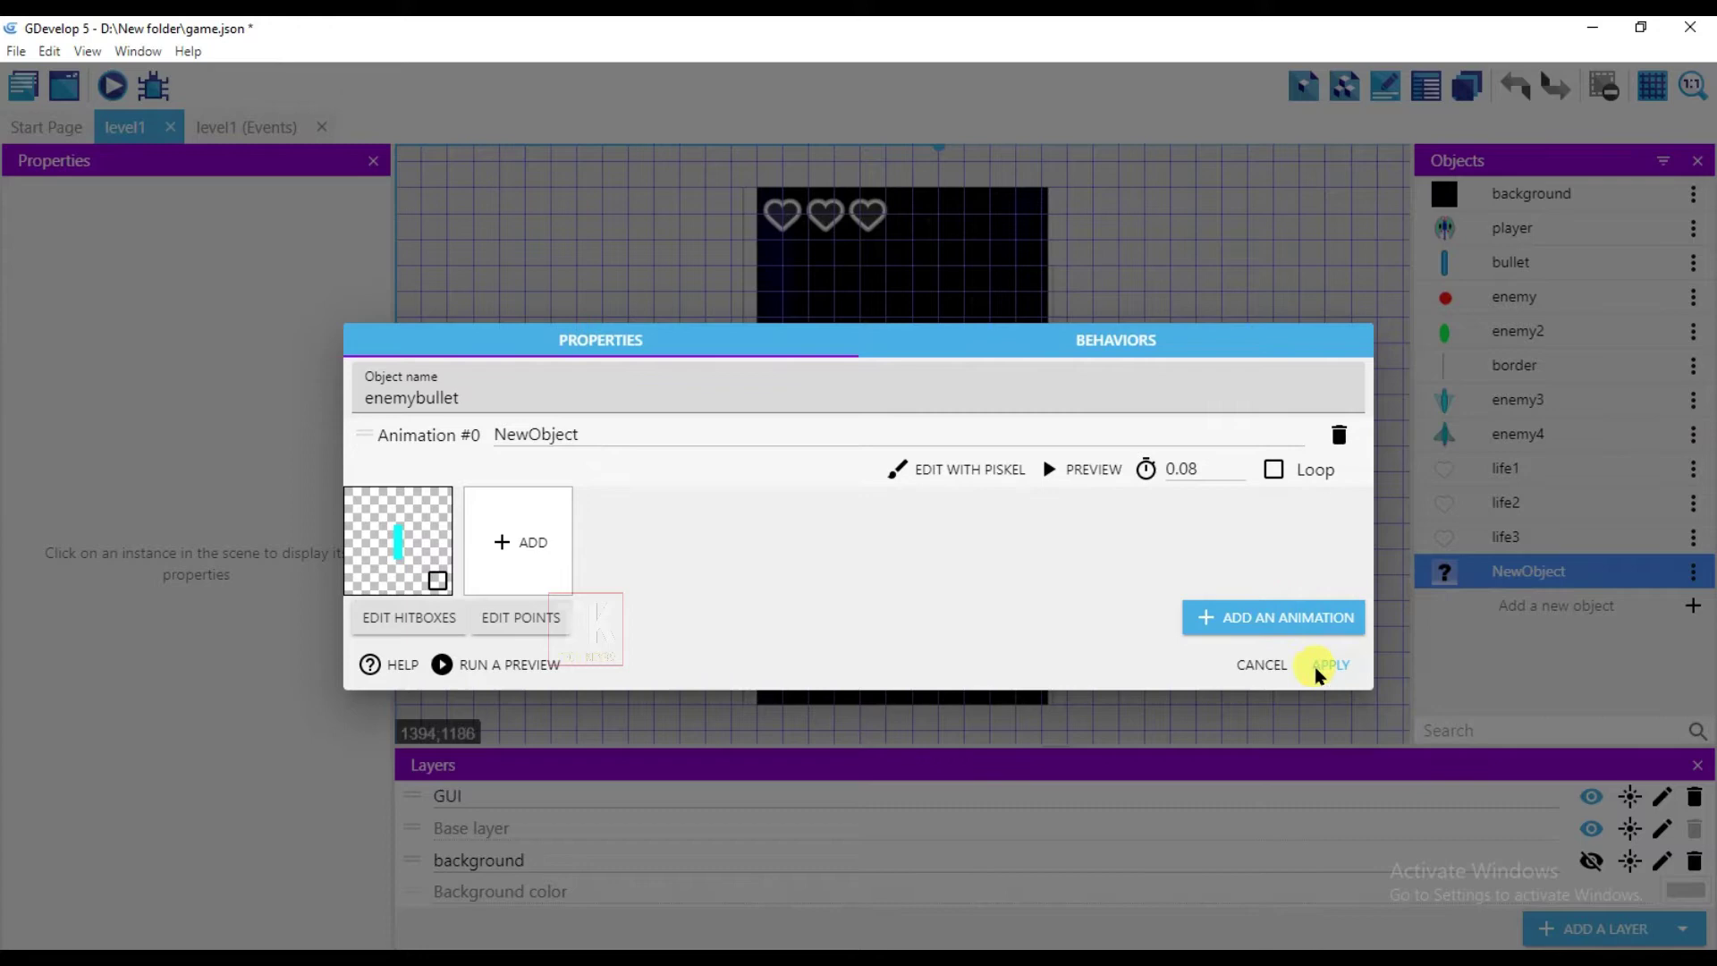
Apply the enemybullet object, then expand the enemies group in the level1 events
click(1328, 666)
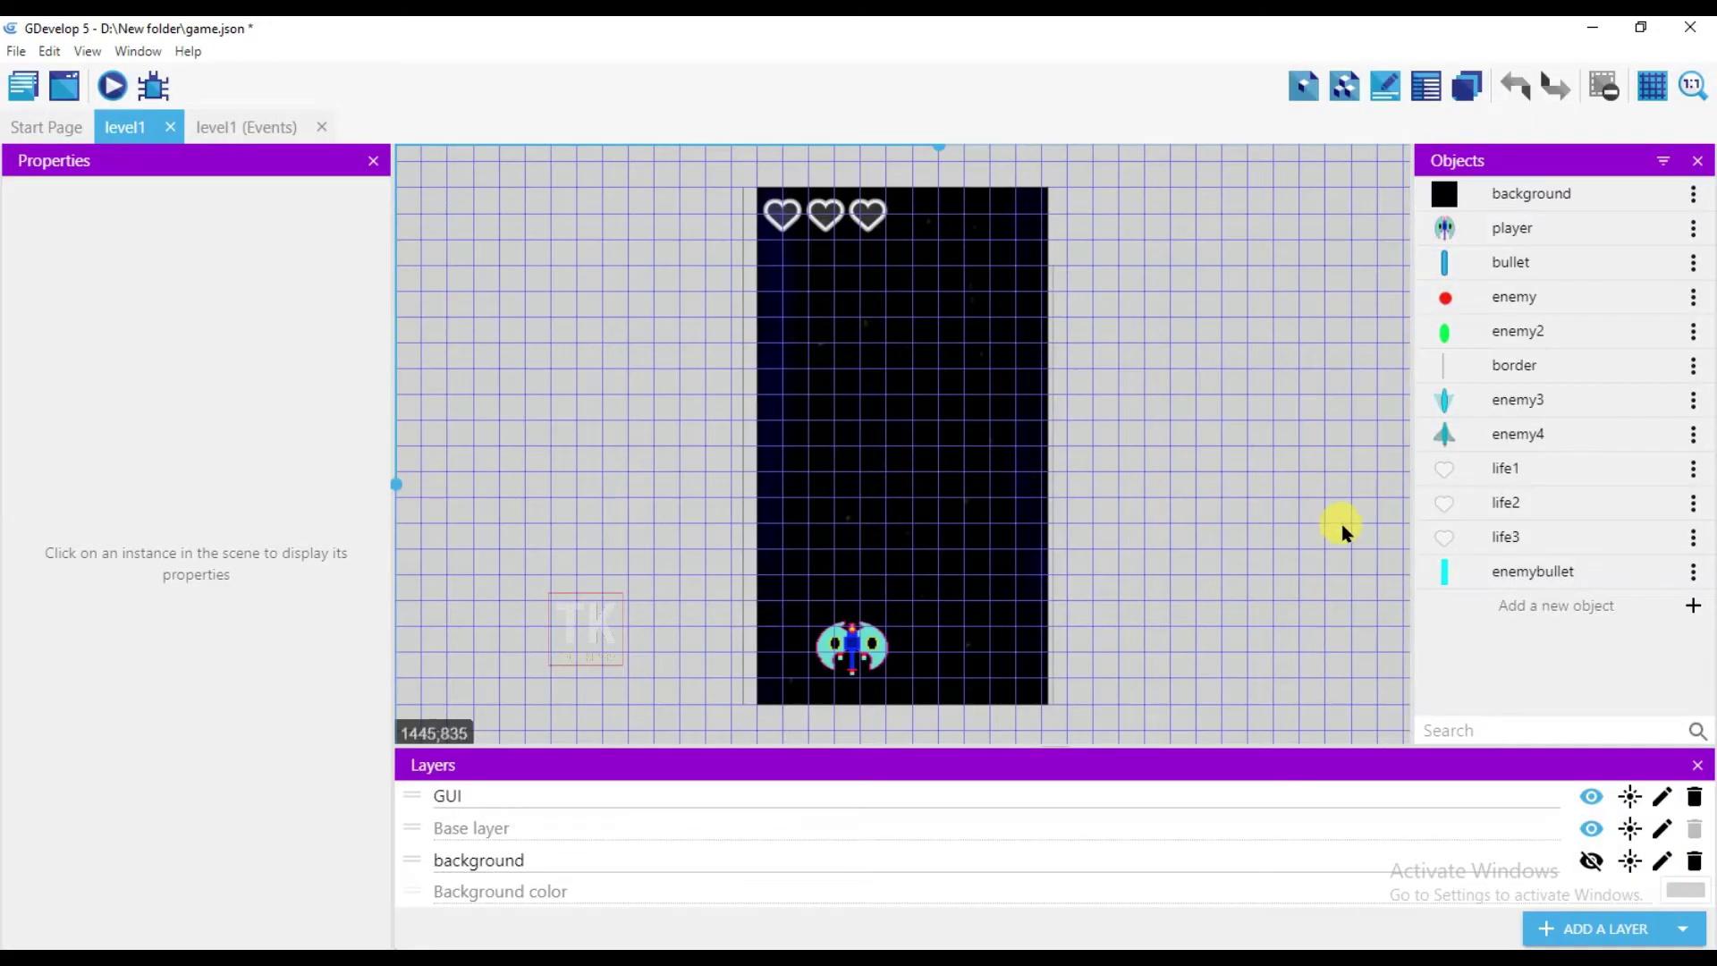
click(250, 128)
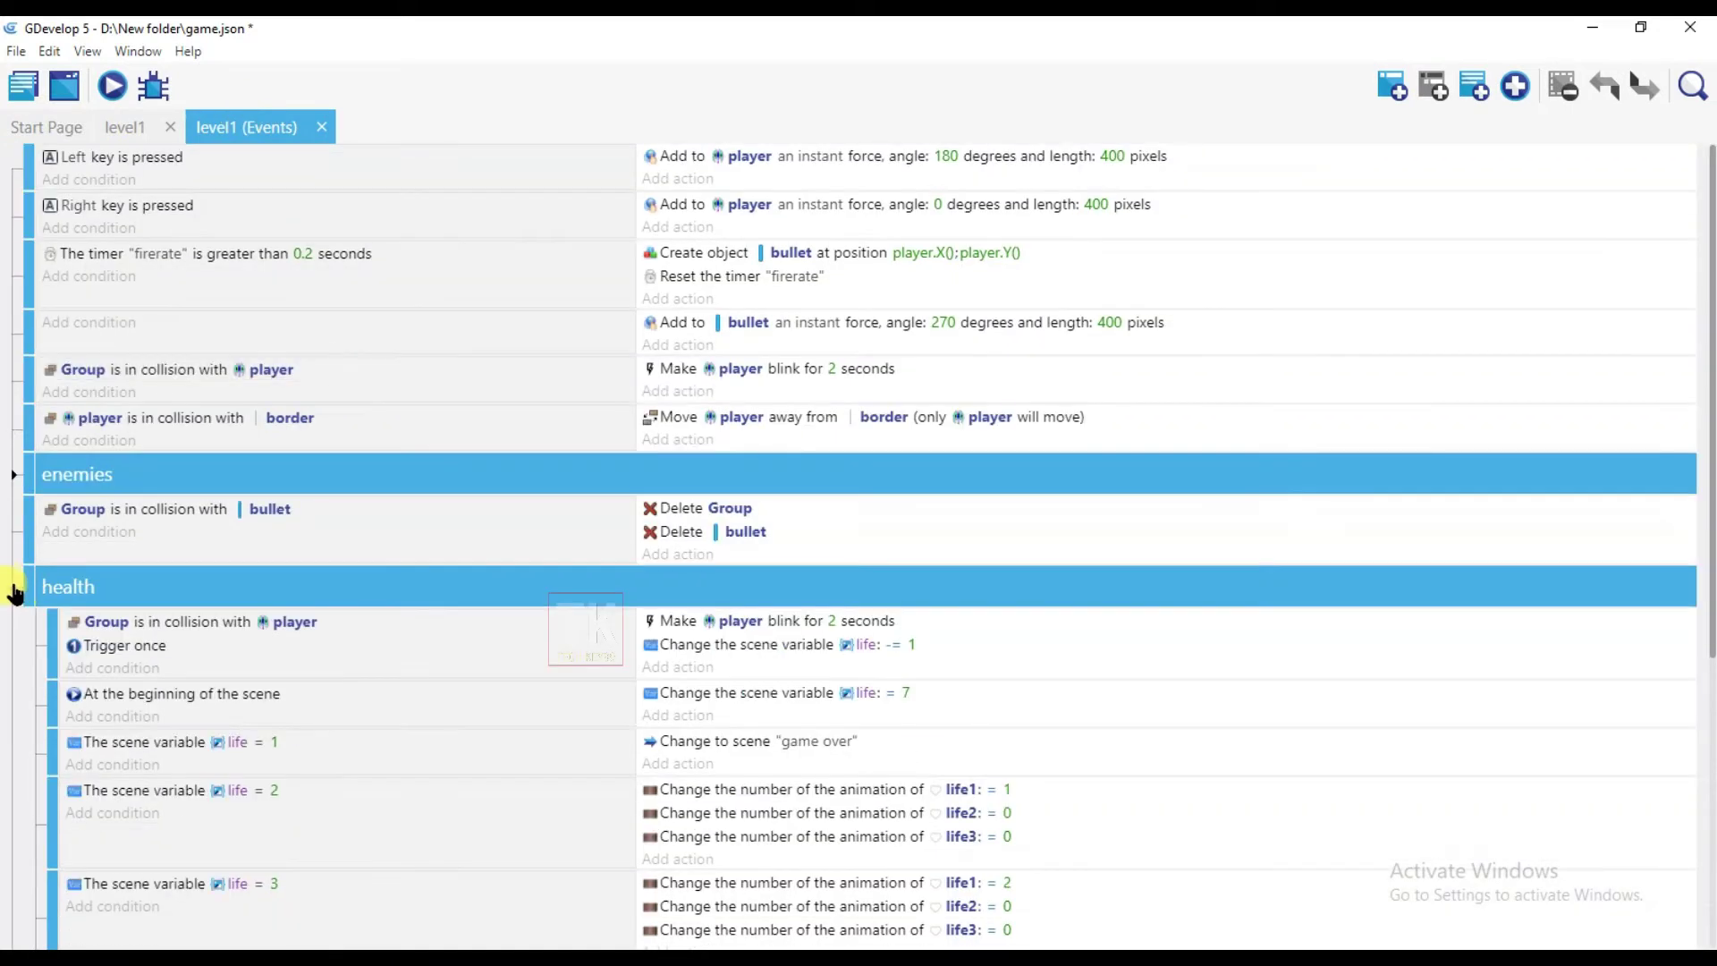
click(13, 586)
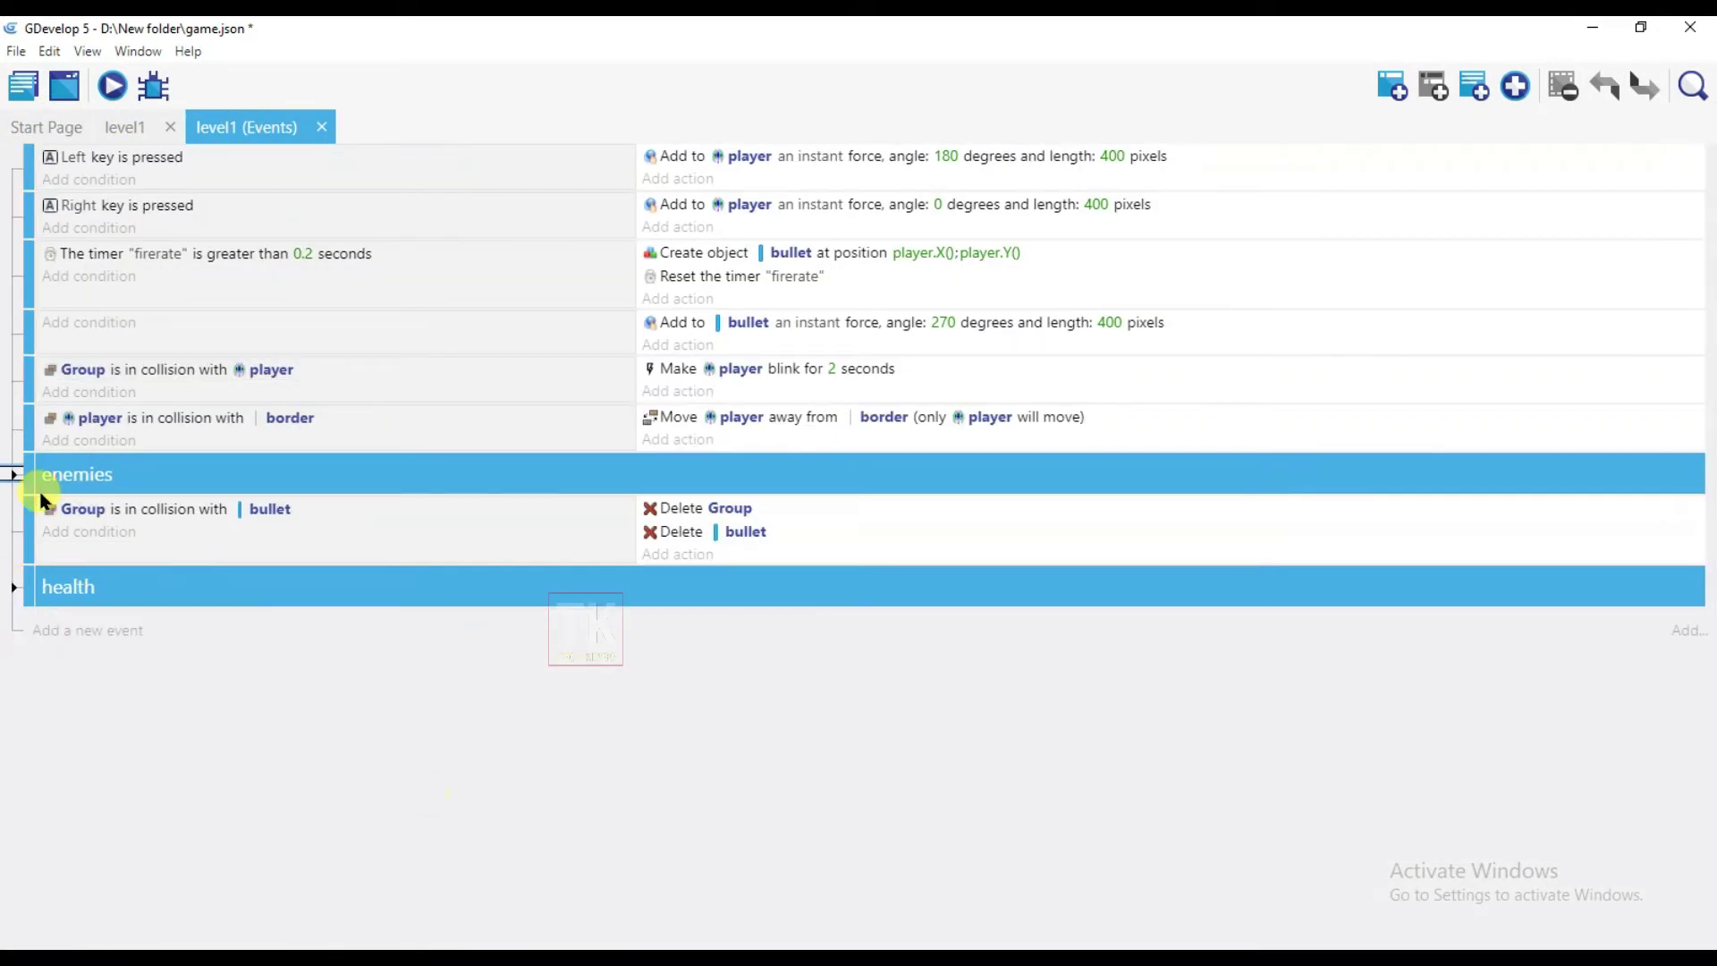
click(13, 474)
scroll(856, 689, down, 2)
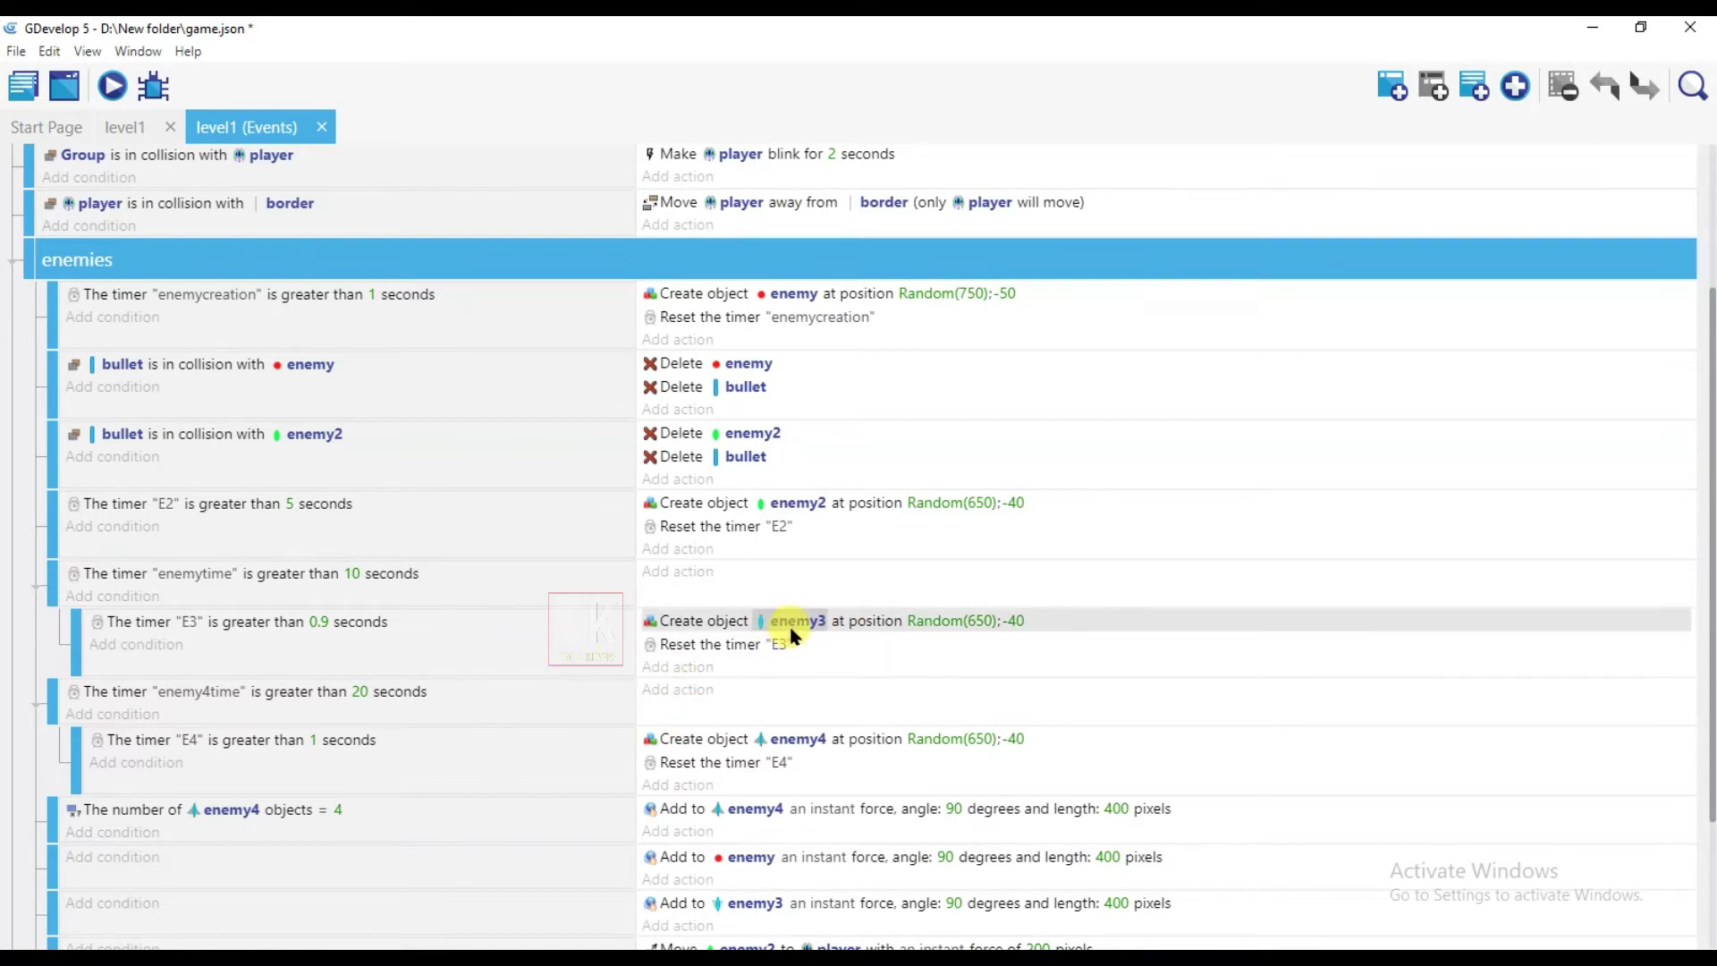
scroll(558, 638, down, 1)
Copy the E3 timer sub-event and paste a duplicate below it
click(509, 540)
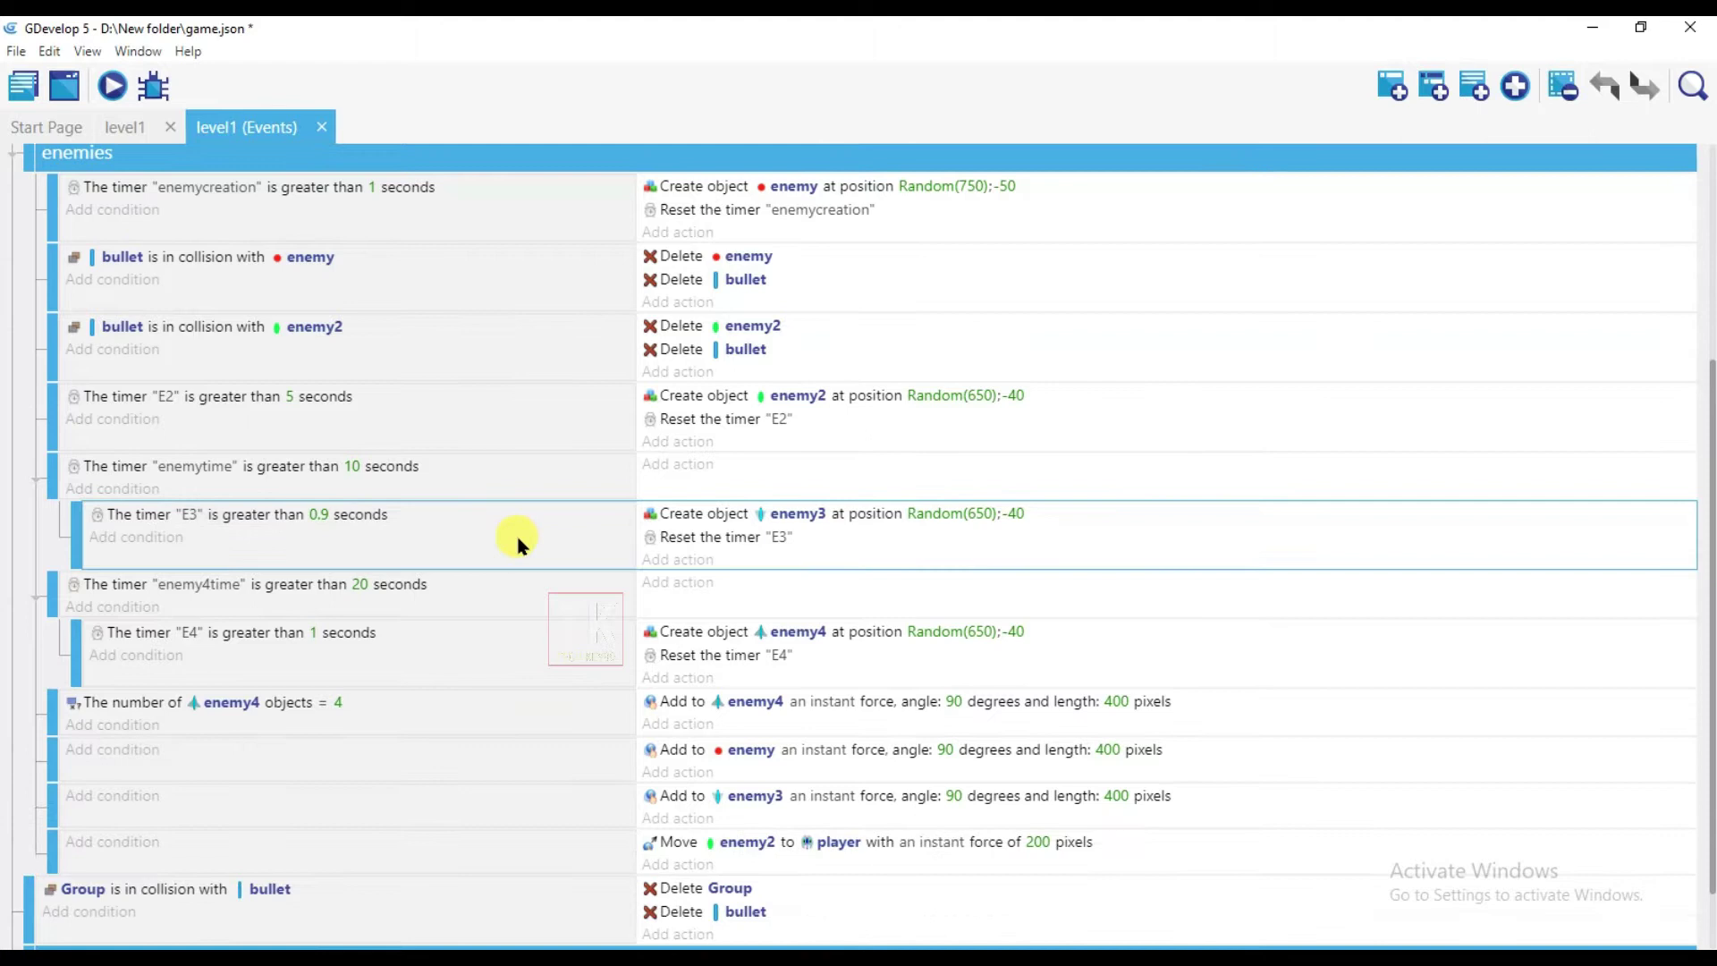
right_click(492, 542)
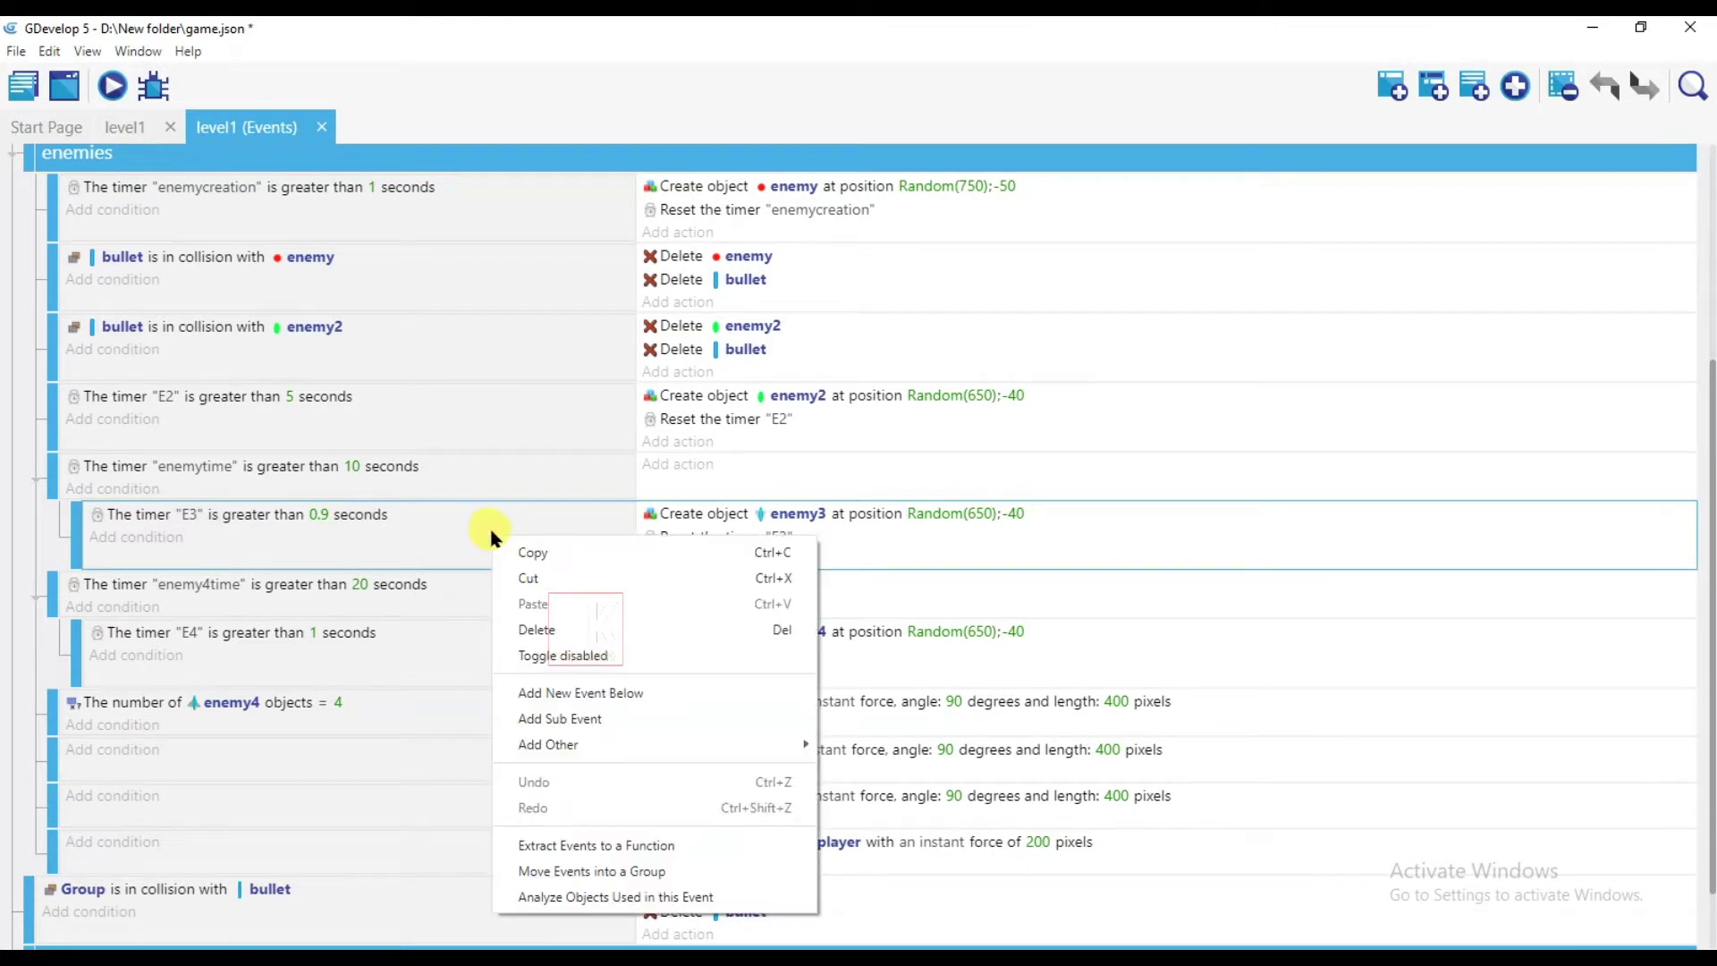
click(535, 562)
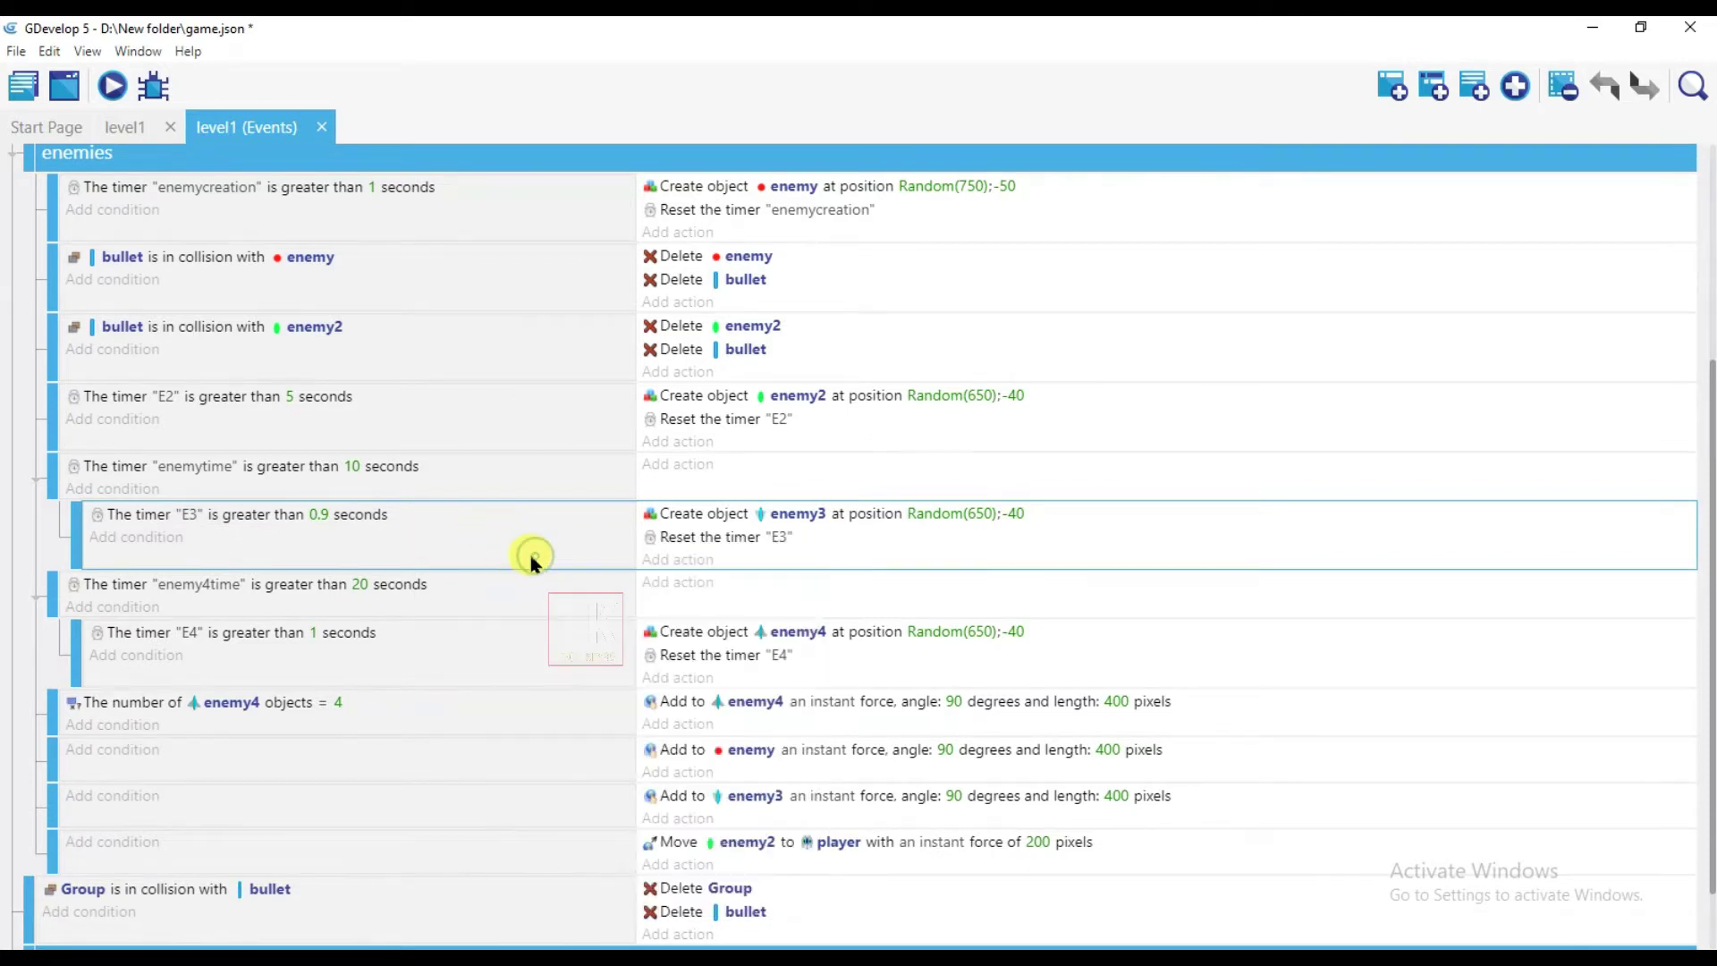
right_click(451, 559)
click(503, 608)
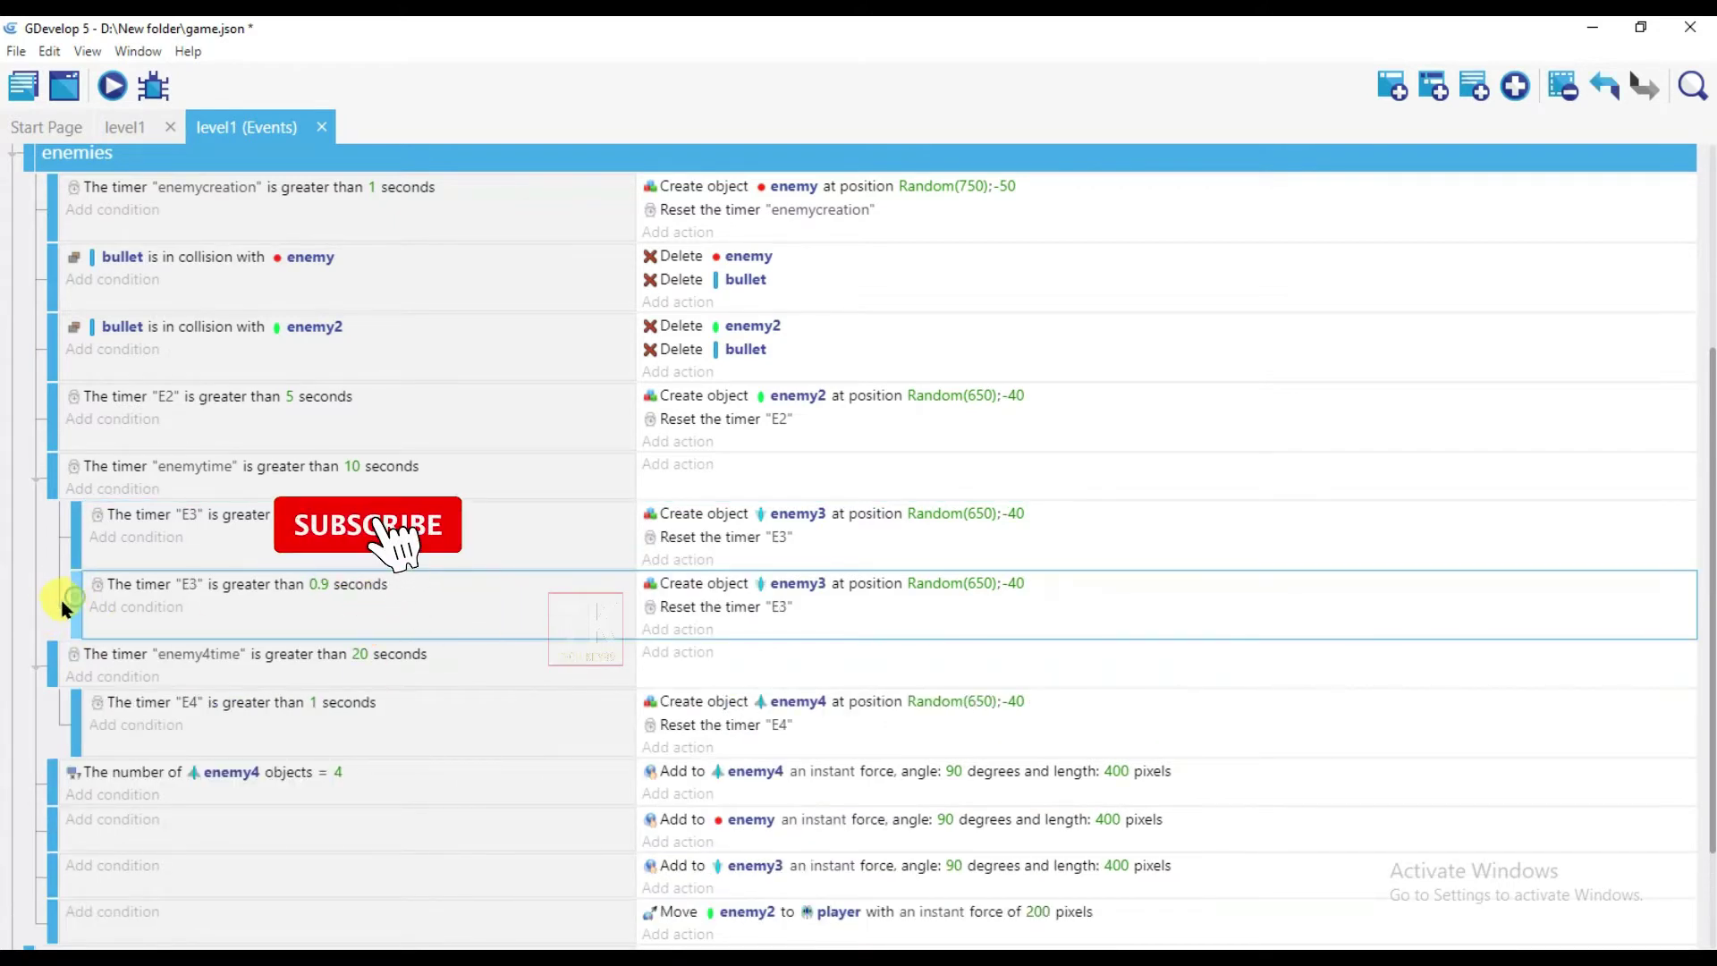
Make the duplicate check timer E3bullet and create enemybullet instead of enemy3
drag(67, 594, 65, 605)
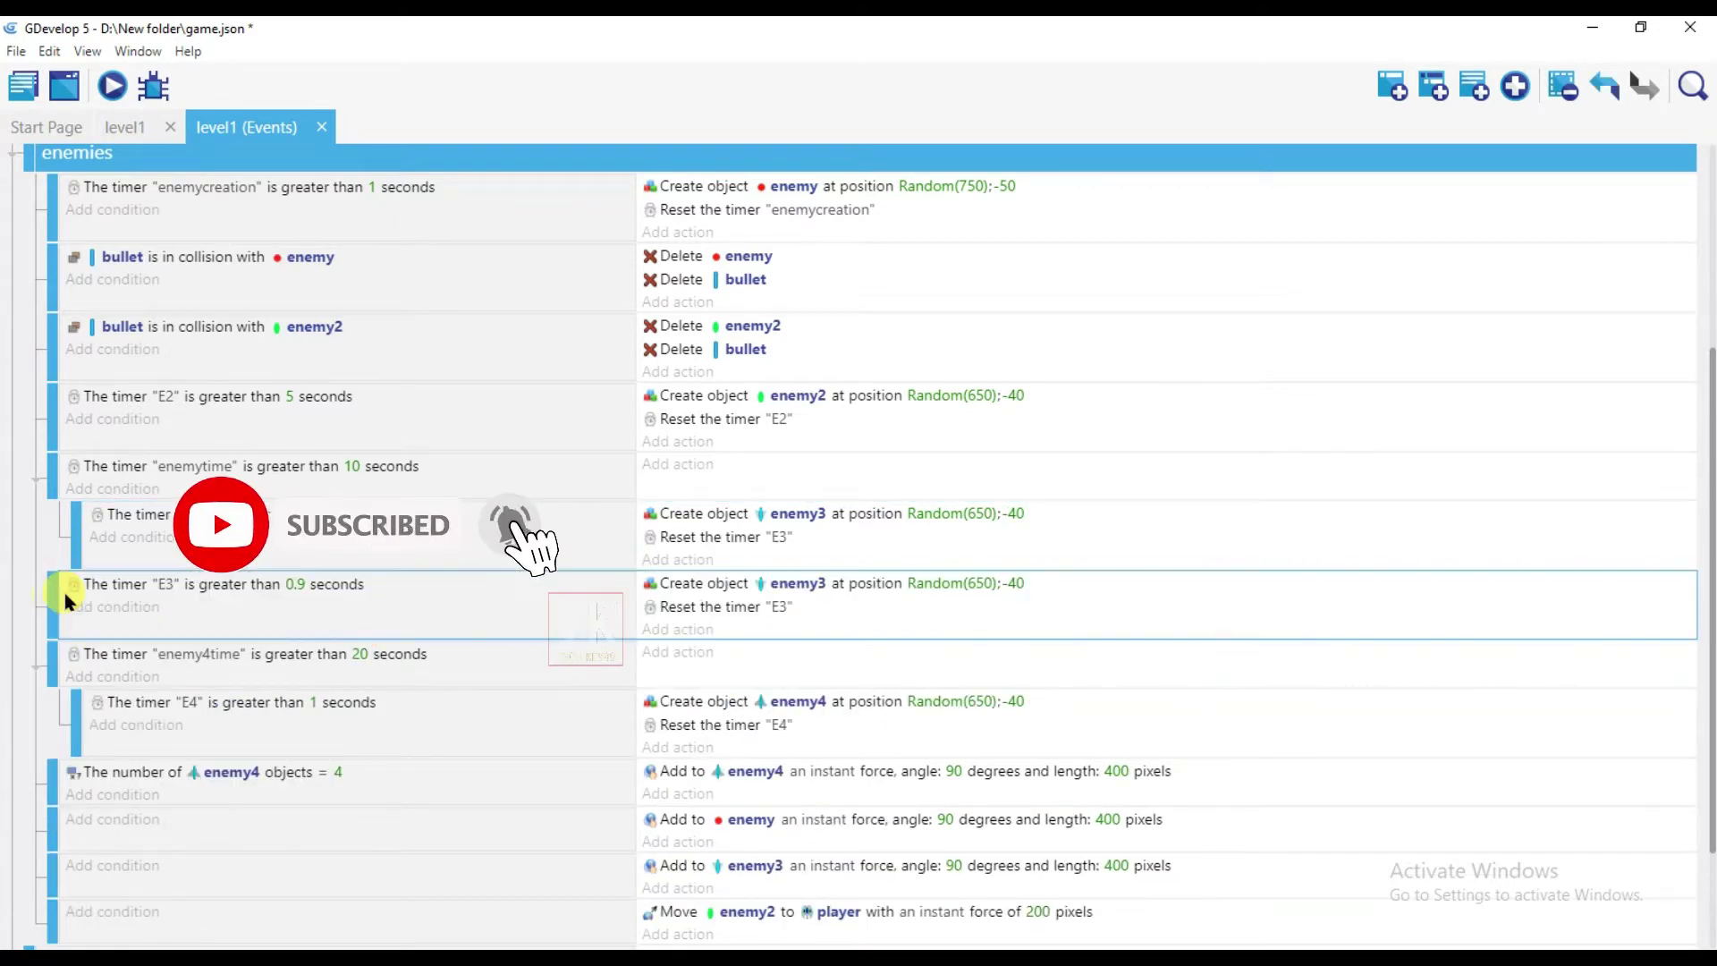
click(166, 588)
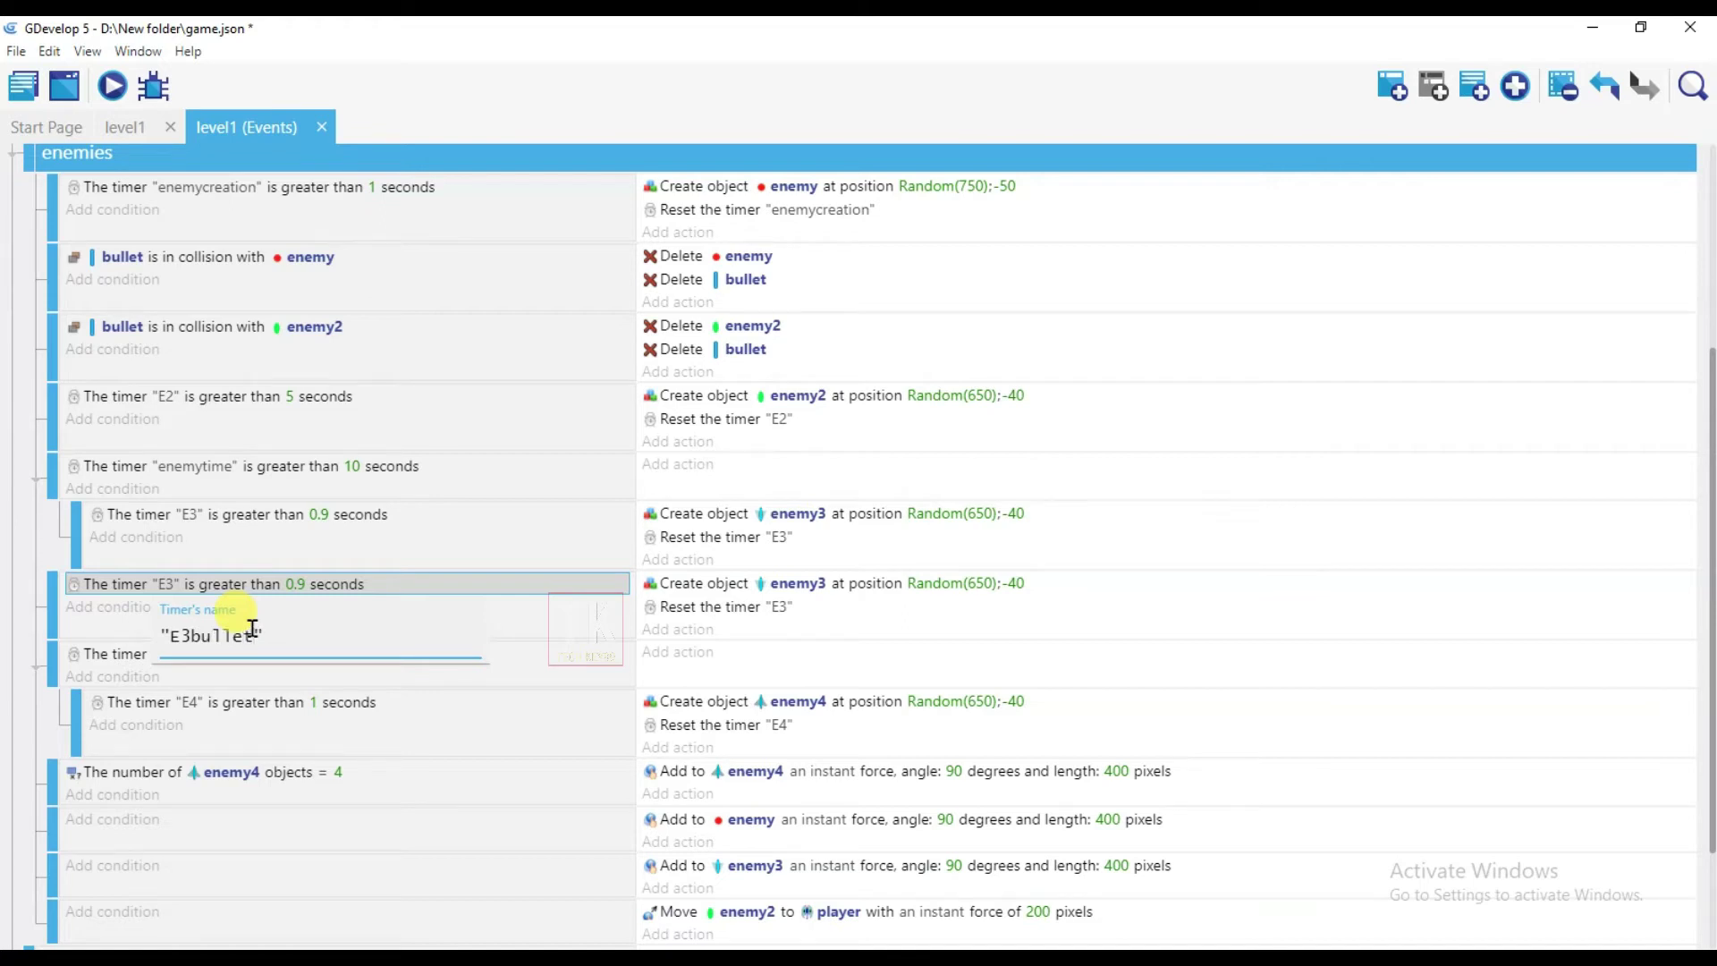
click(465, 546)
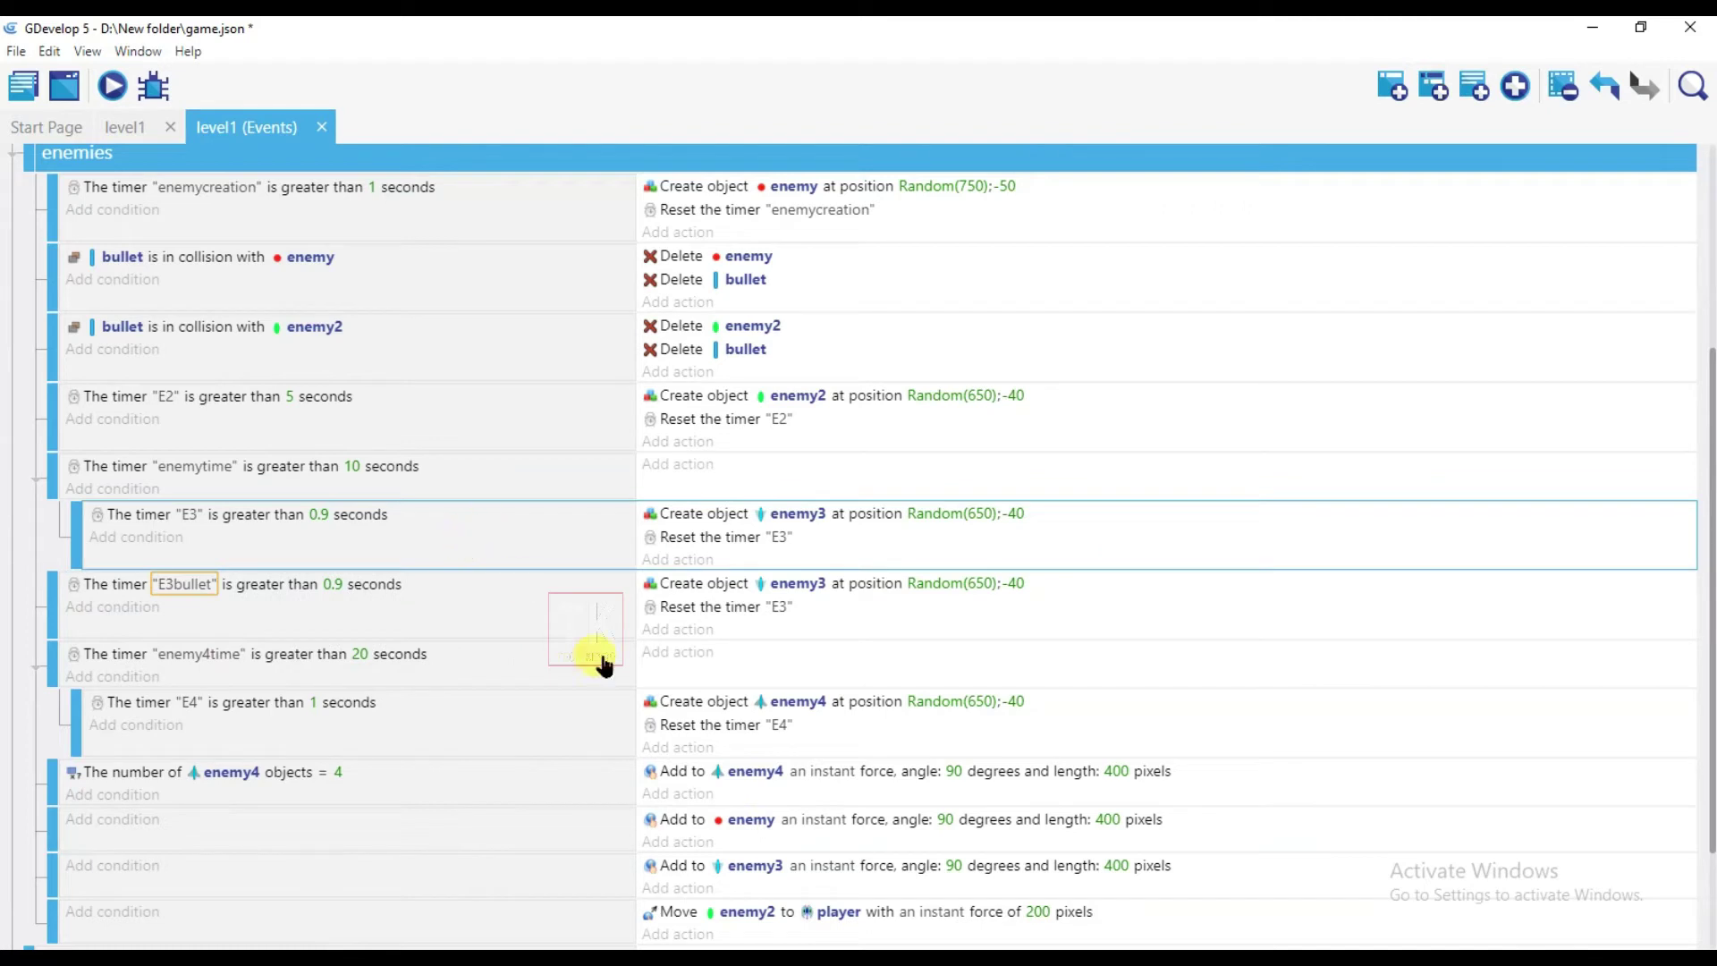
click(794, 592)
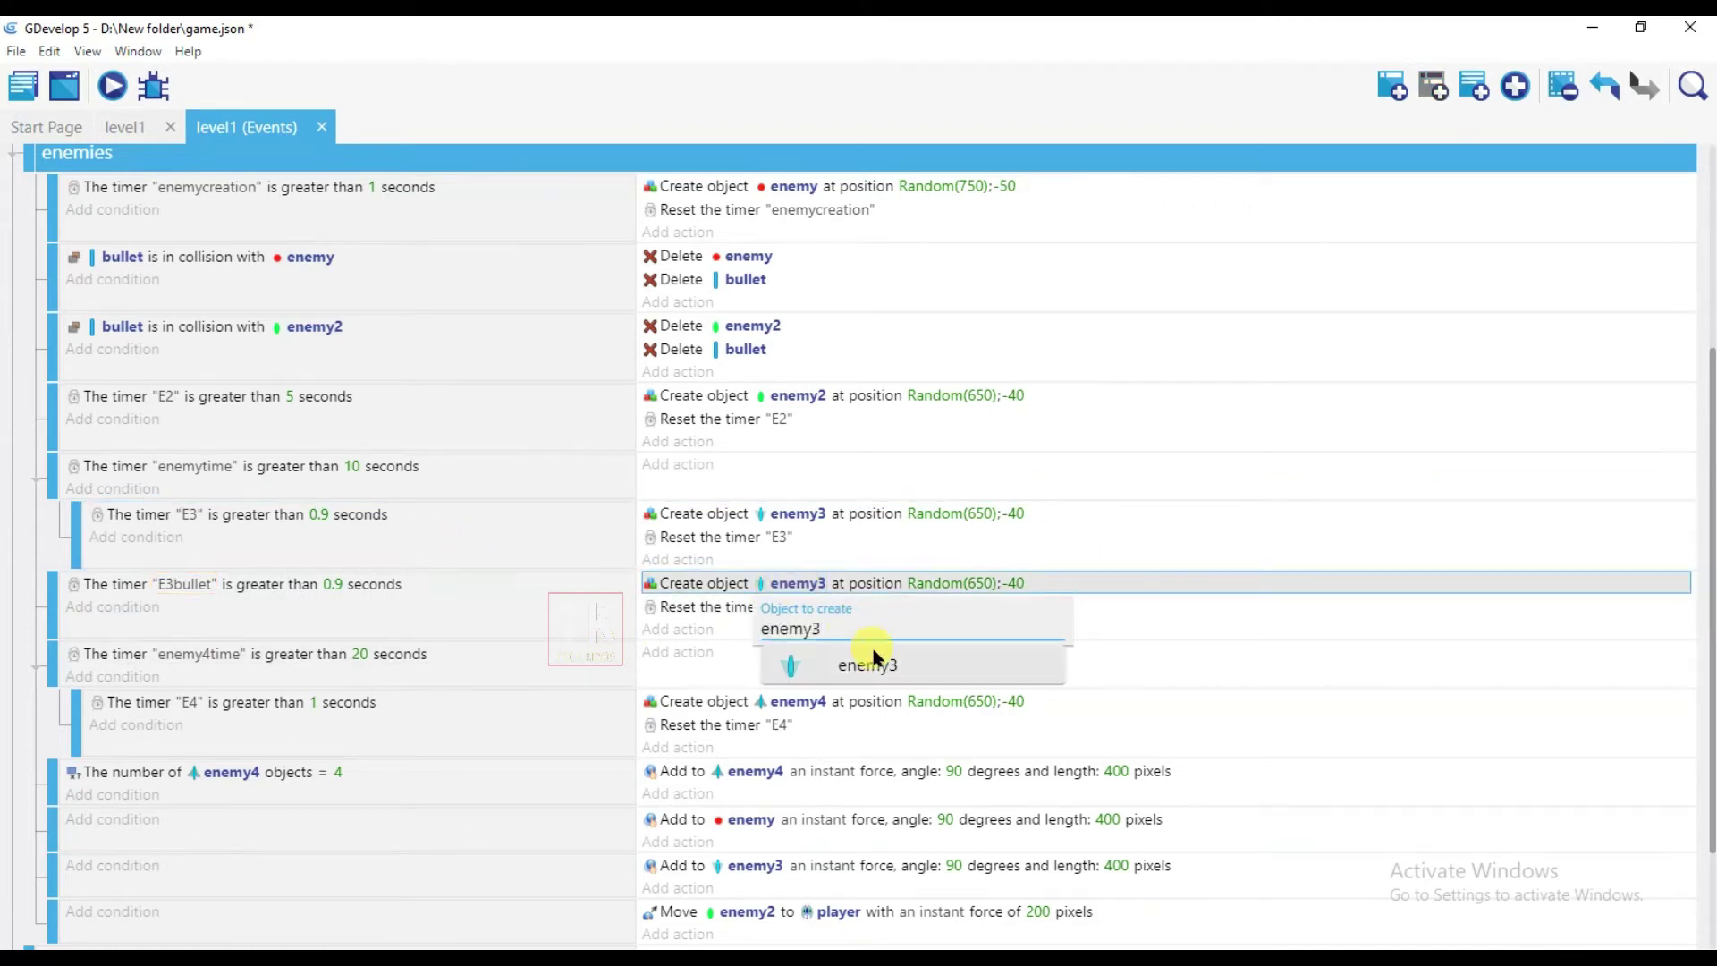
key(BackSpace)
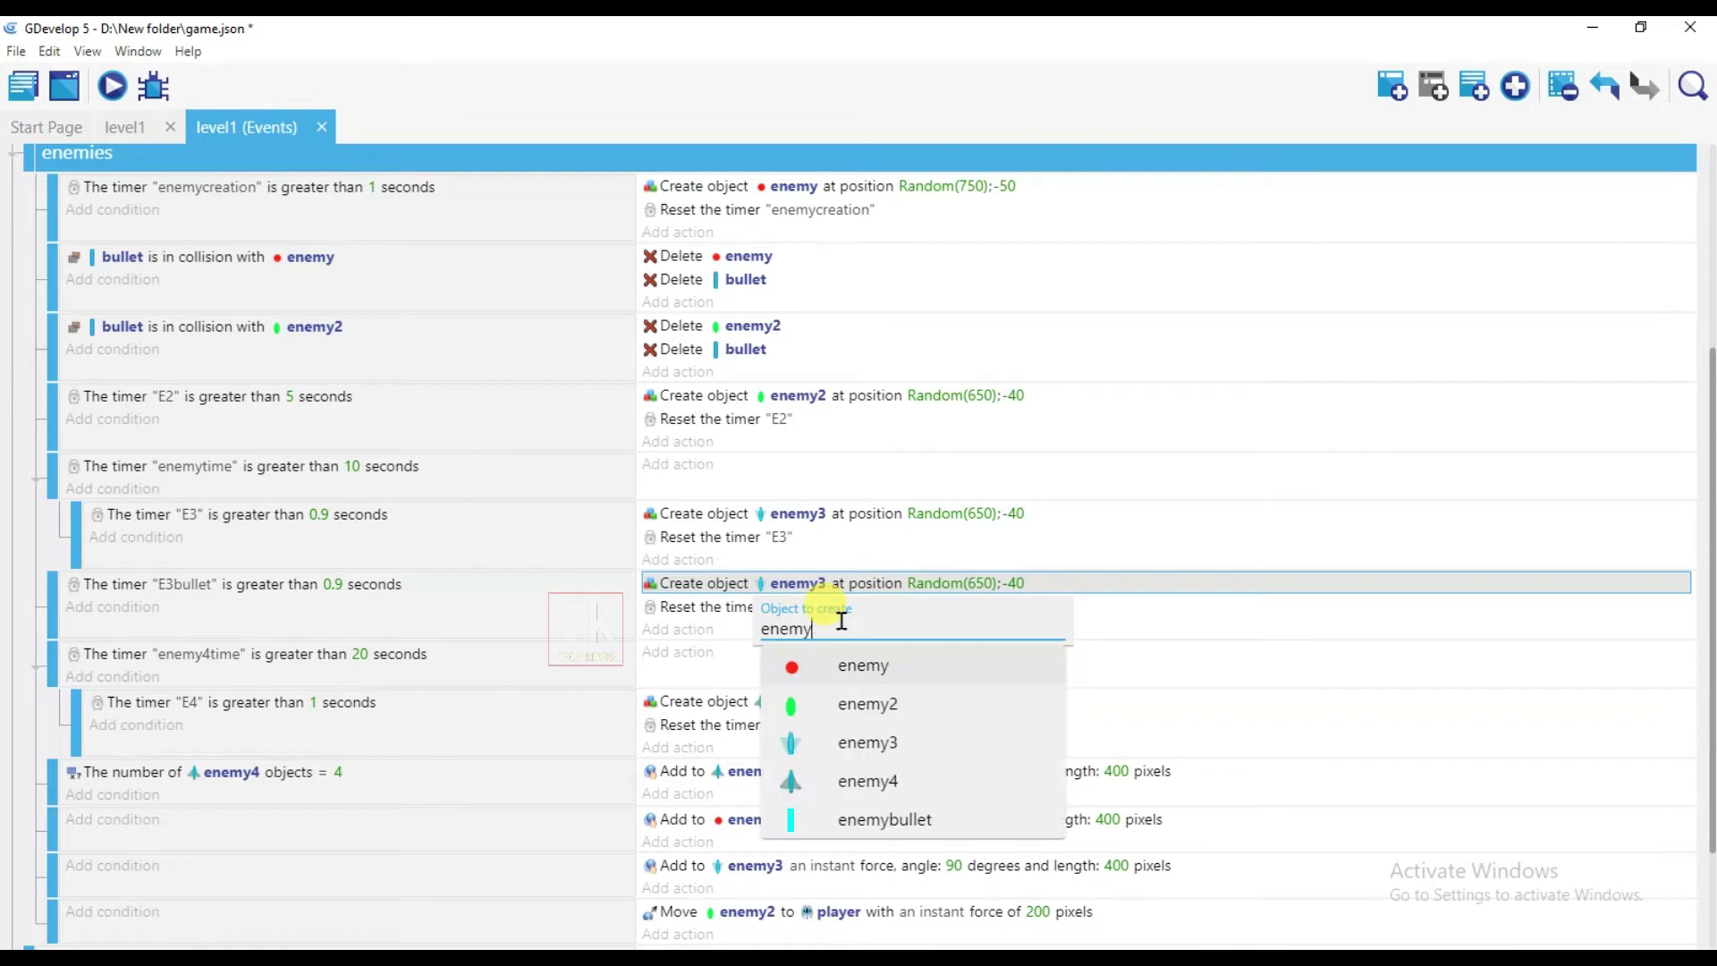
click(910, 819)
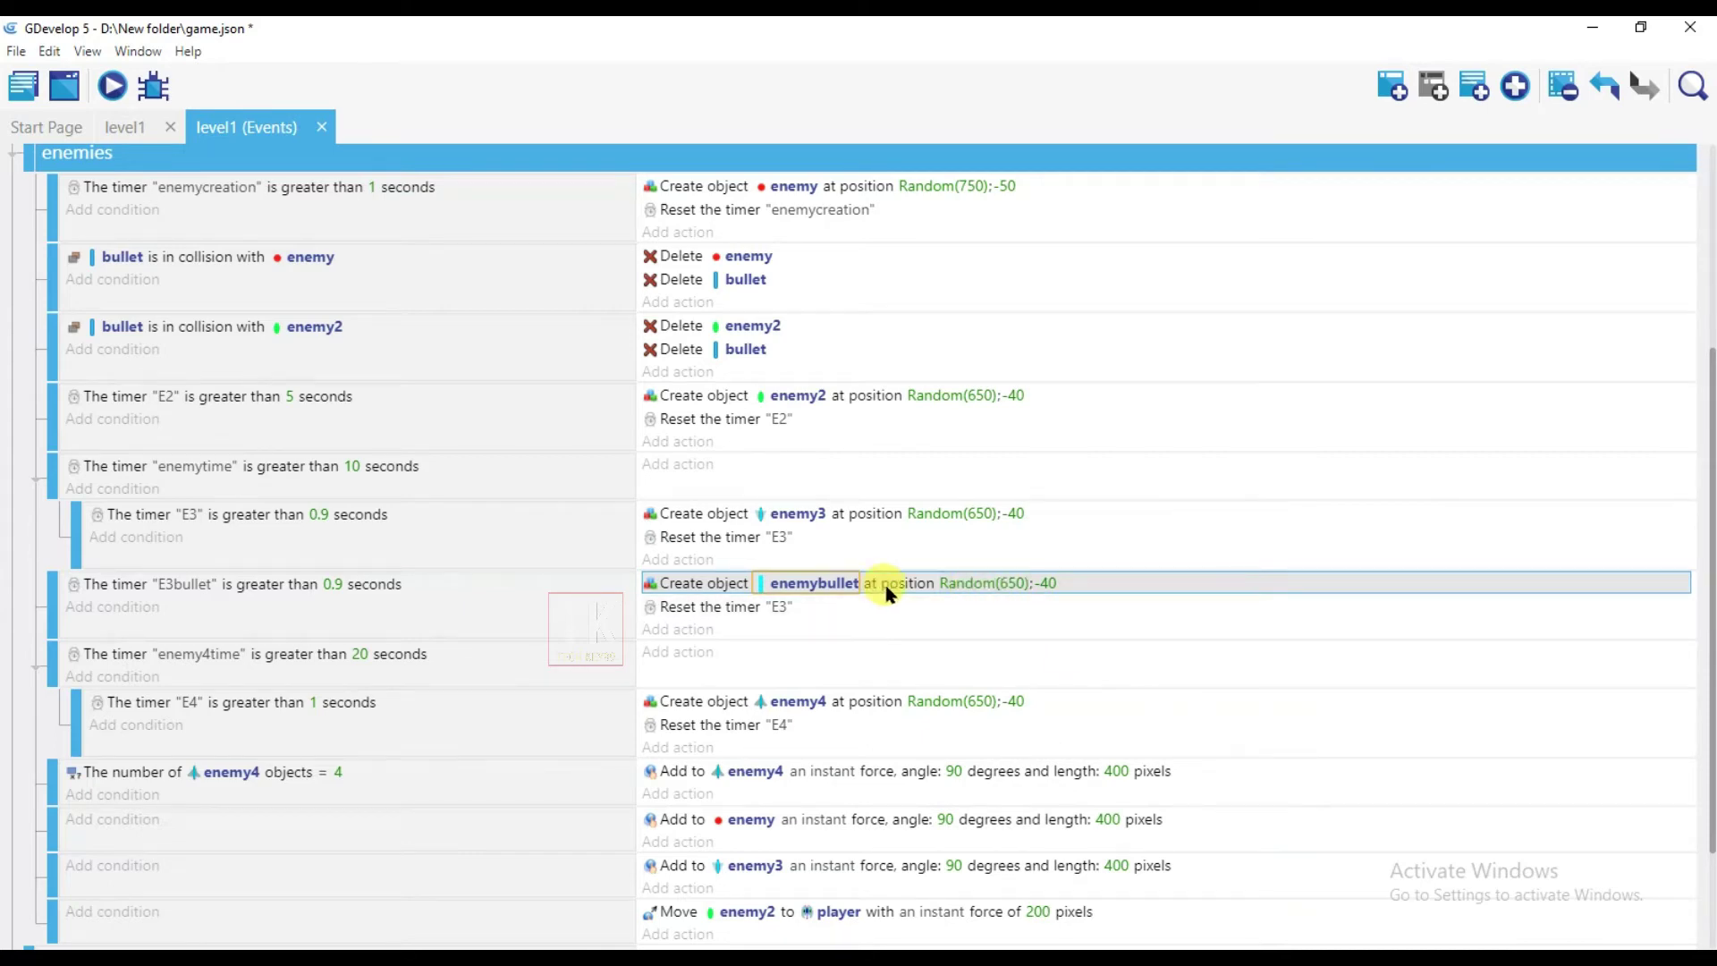
Set the create action's X position to enemy3.X()
double_click(911, 585)
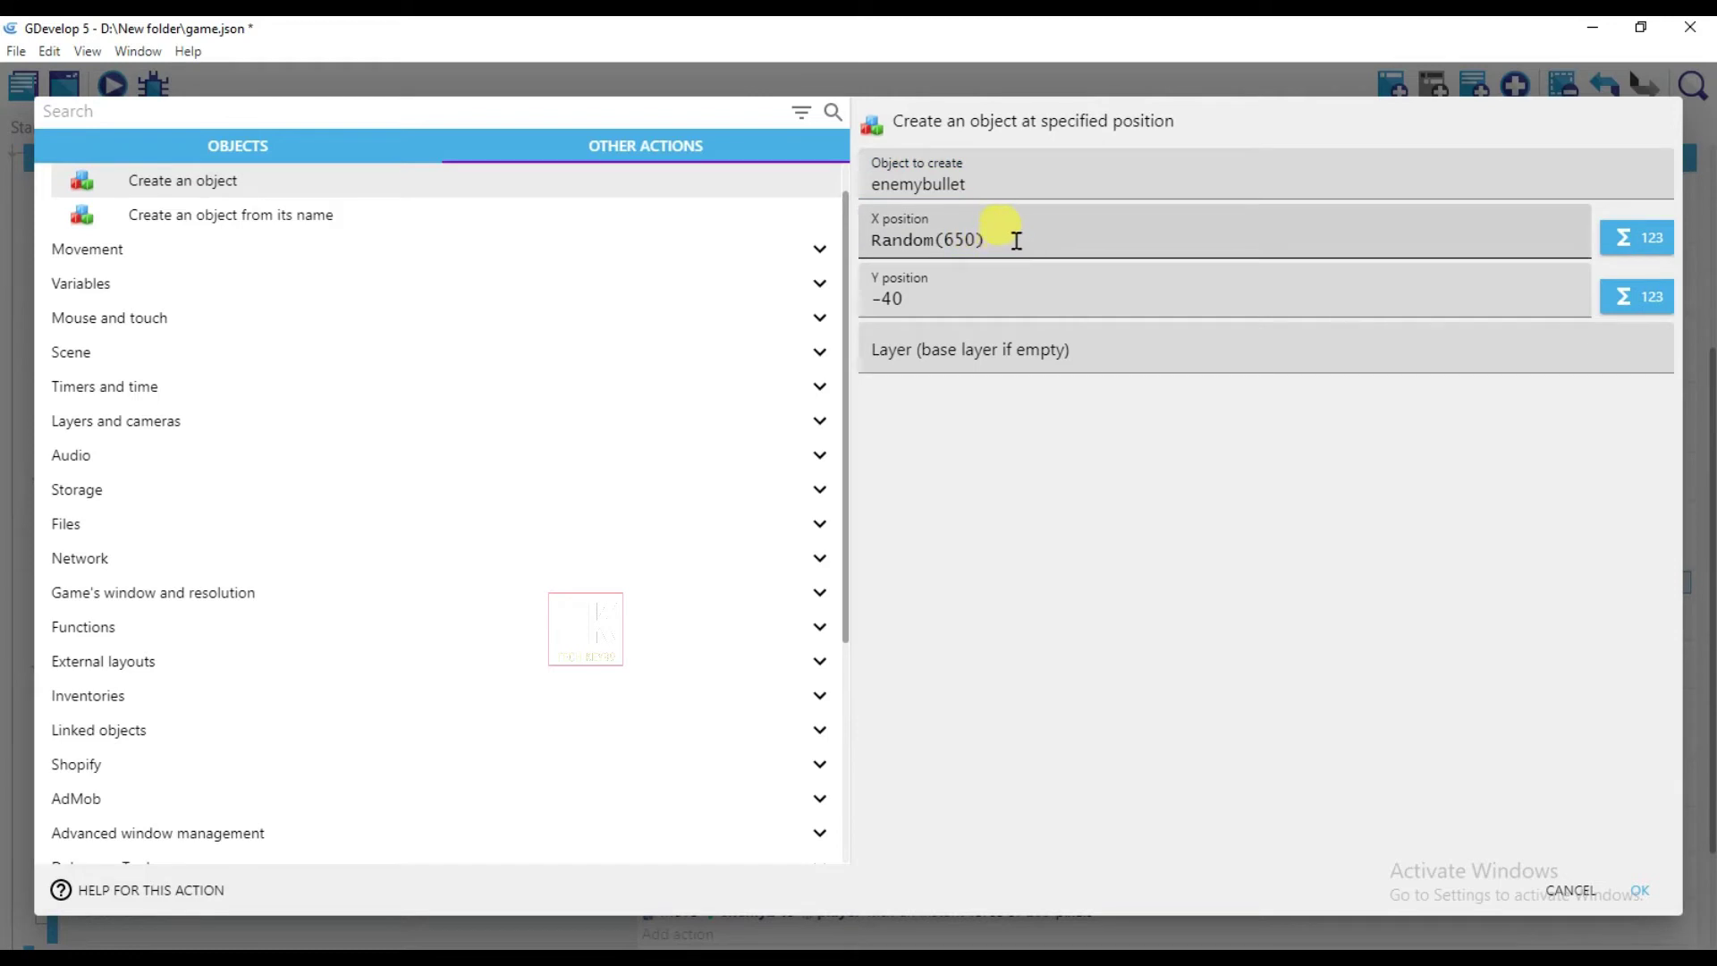
drag(1018, 241, 825, 242)
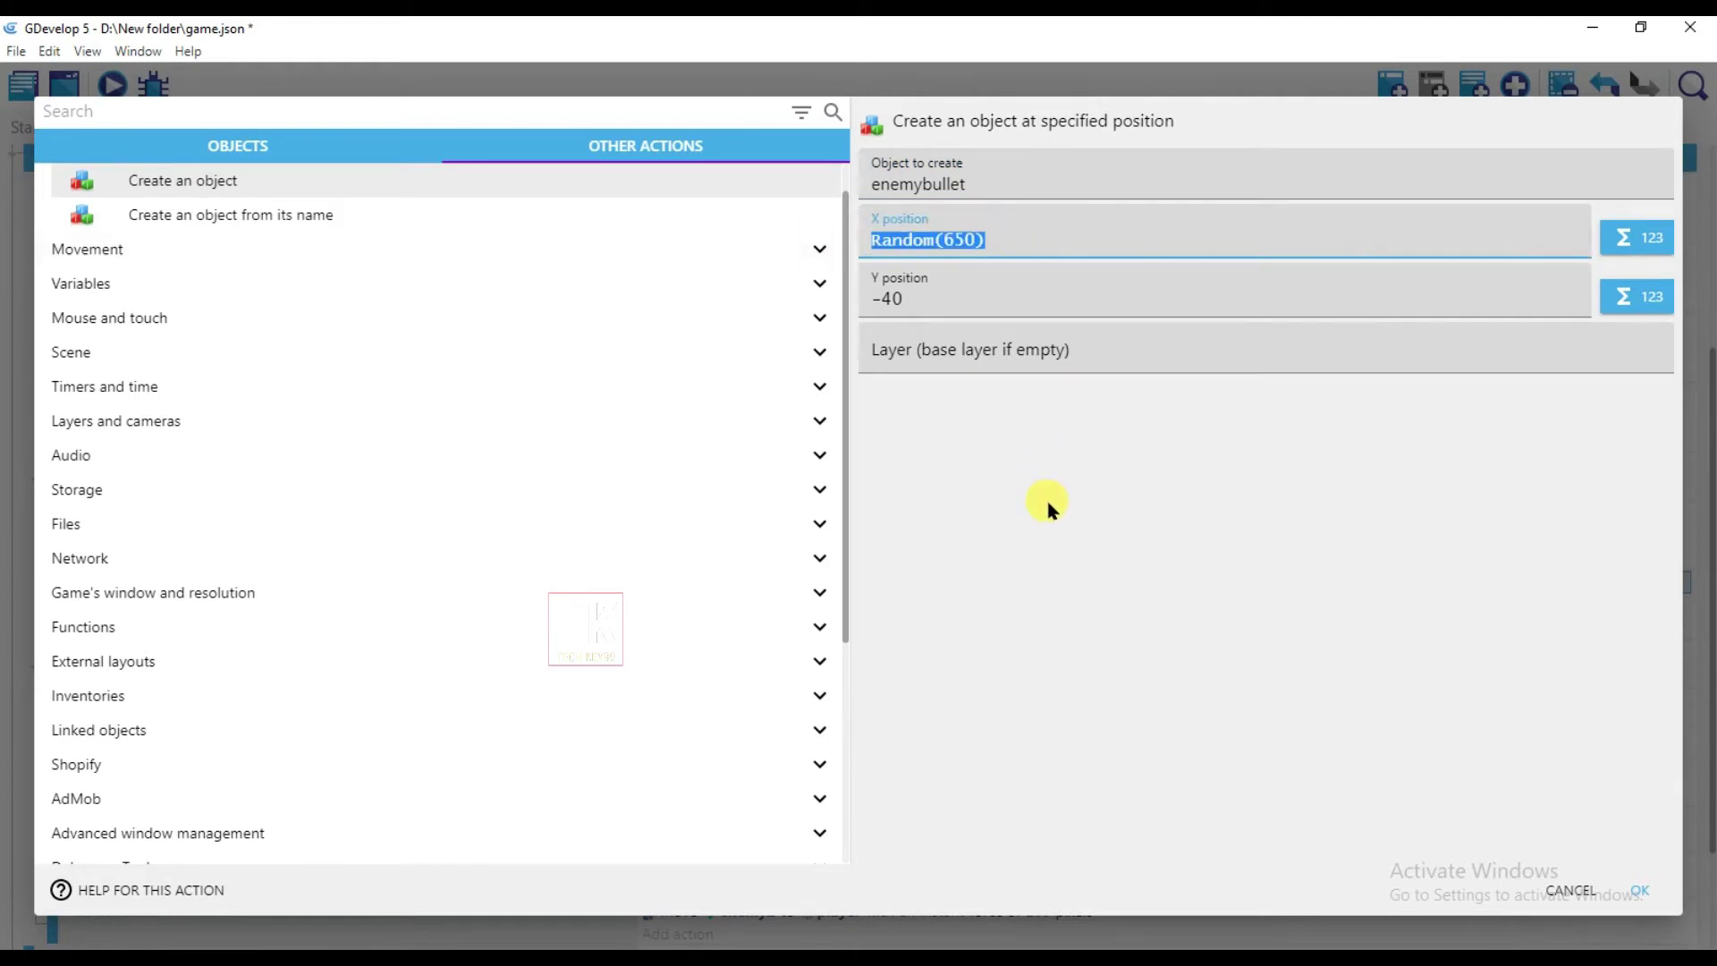
text(enem)
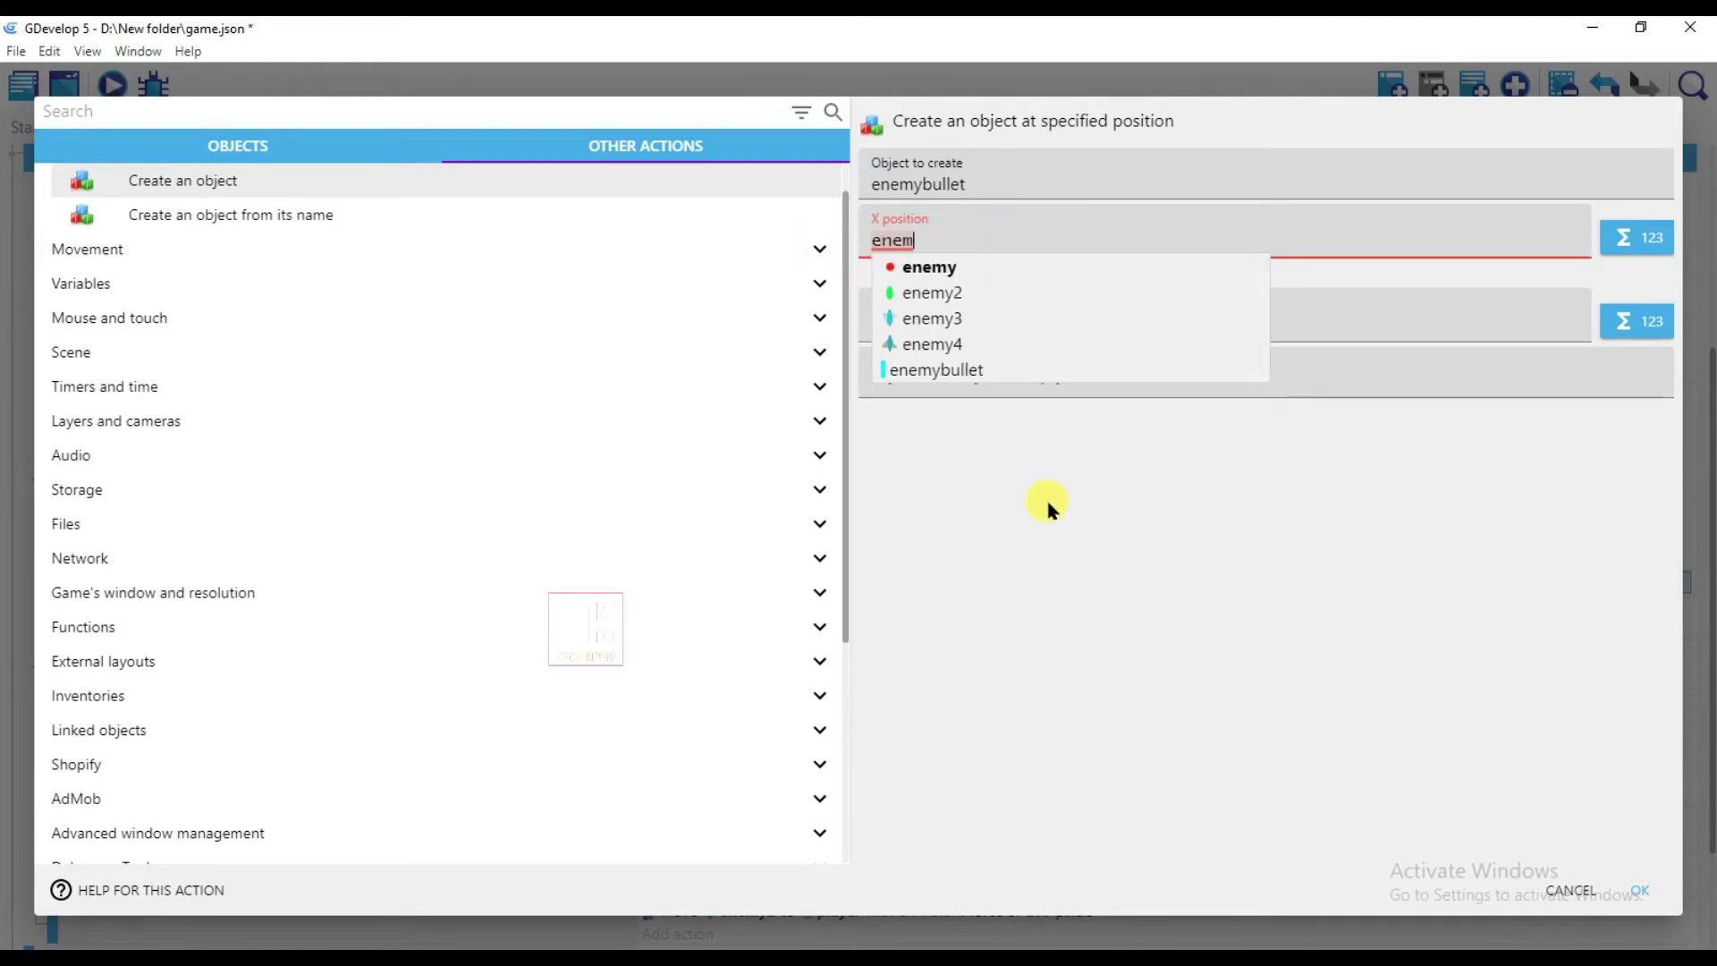
click(909, 319)
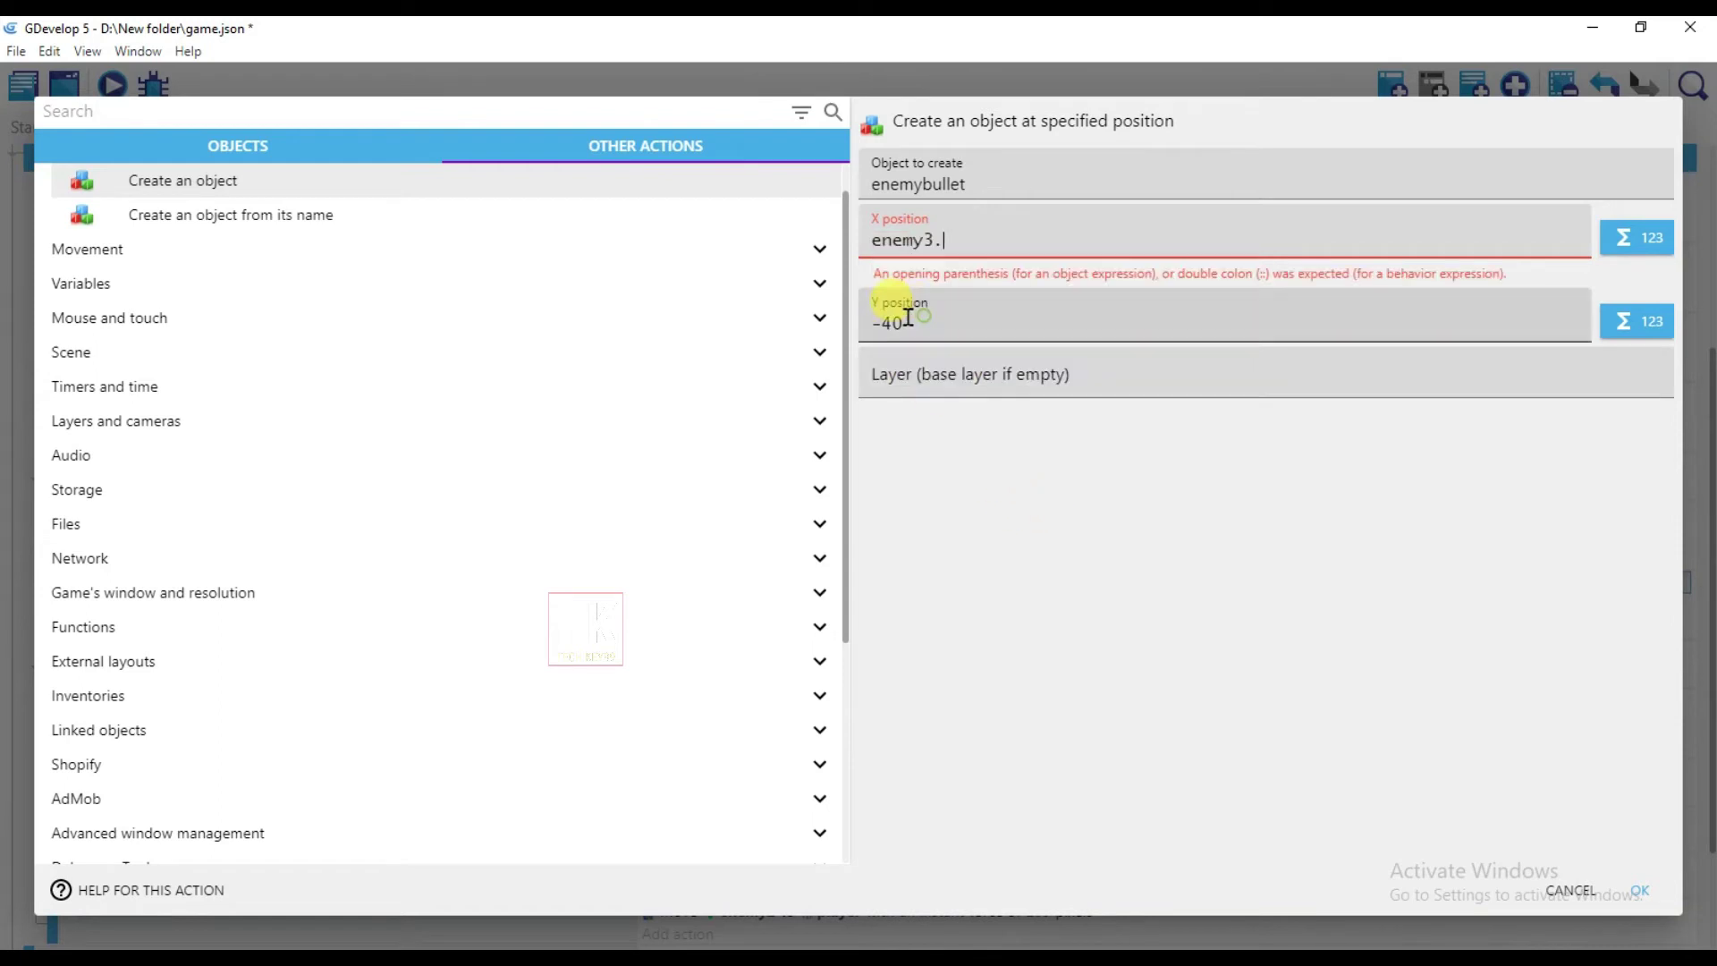
text(x)
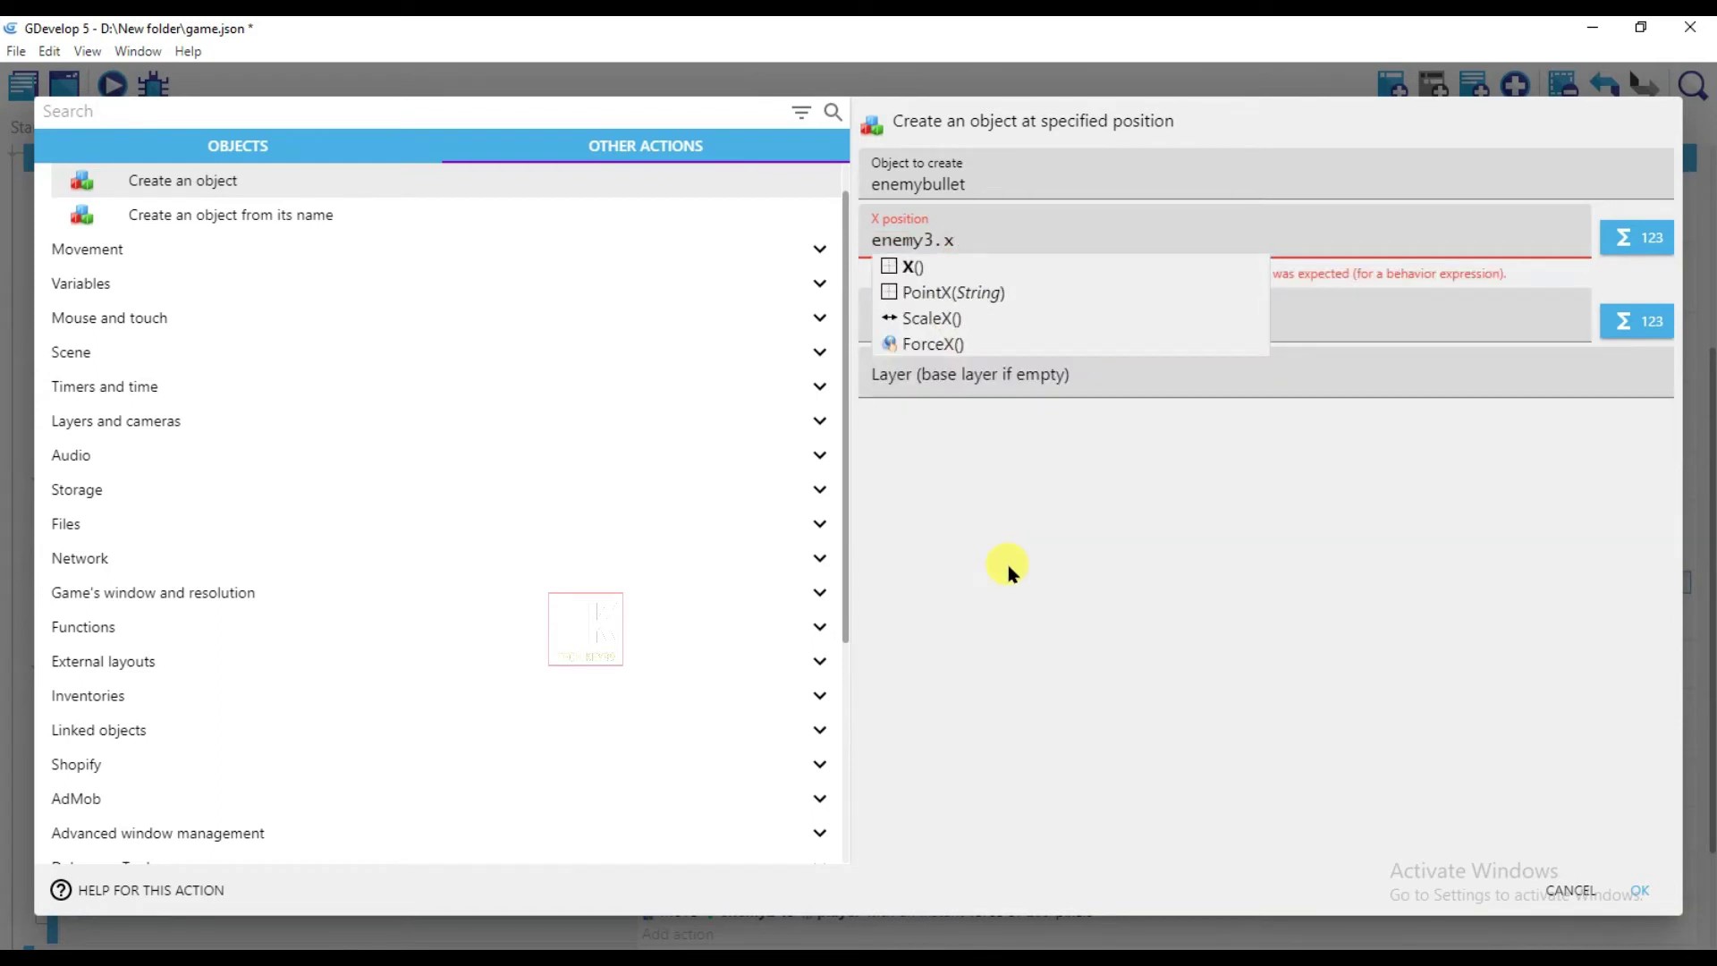
click(905, 265)
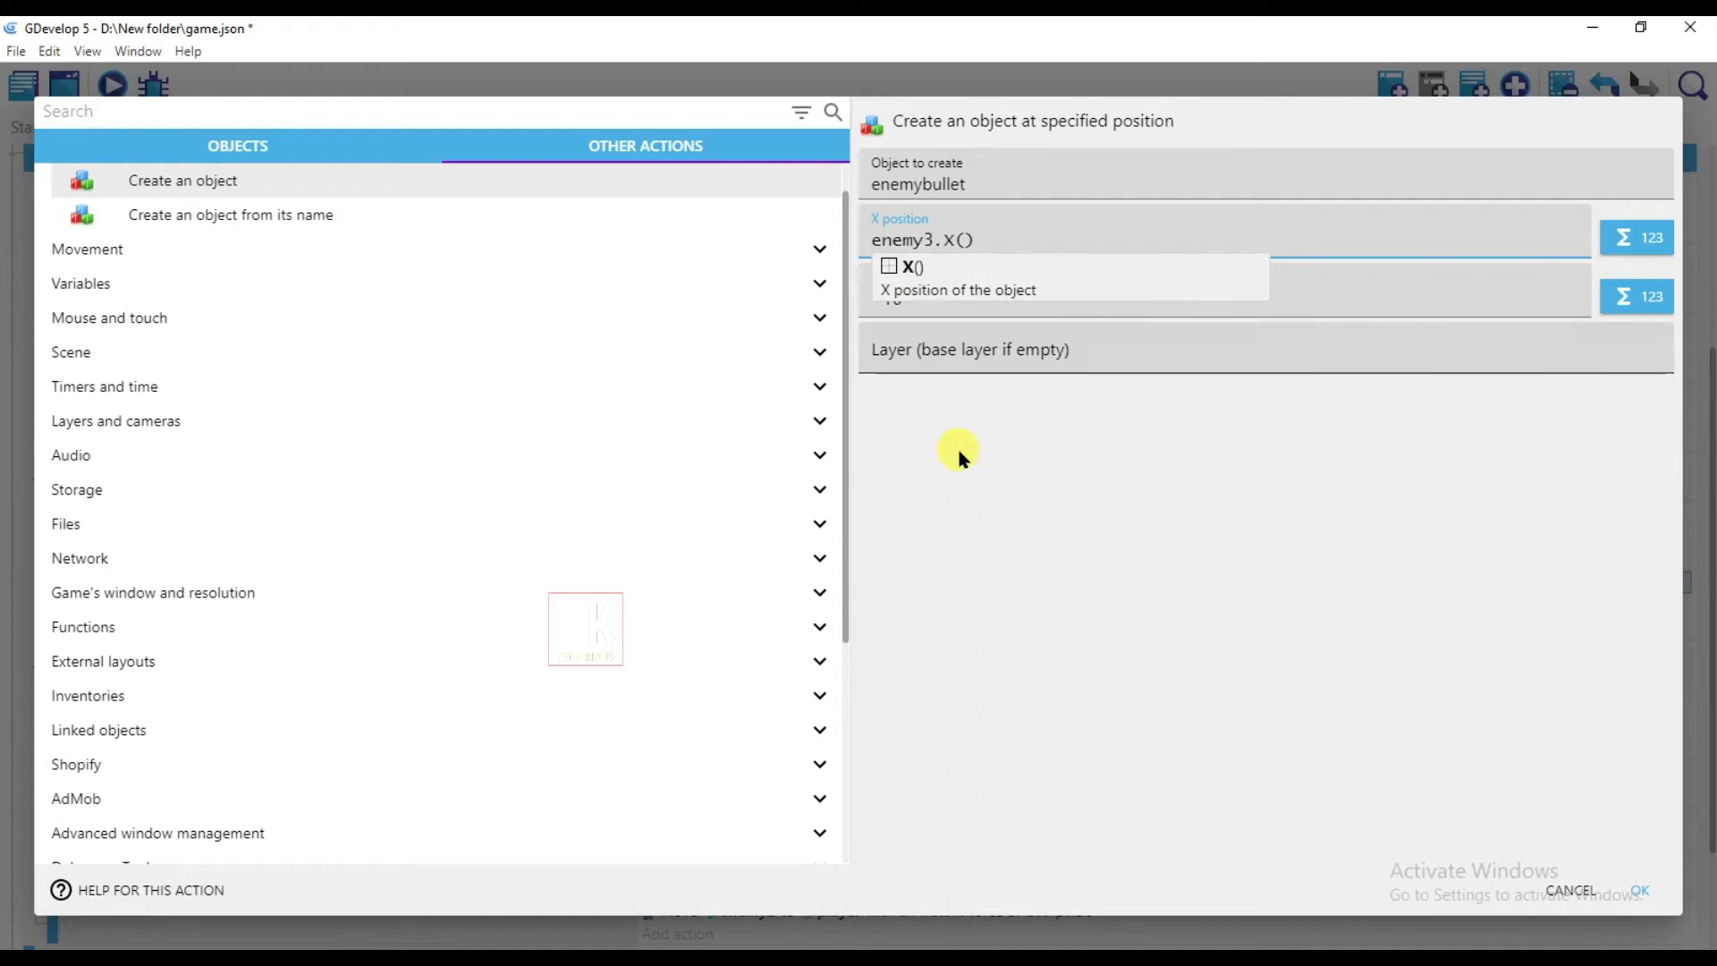
Replace the -40 Y position with enemy3.Y()
click(949, 302)
key(BackSpace)
key(BackSpace)
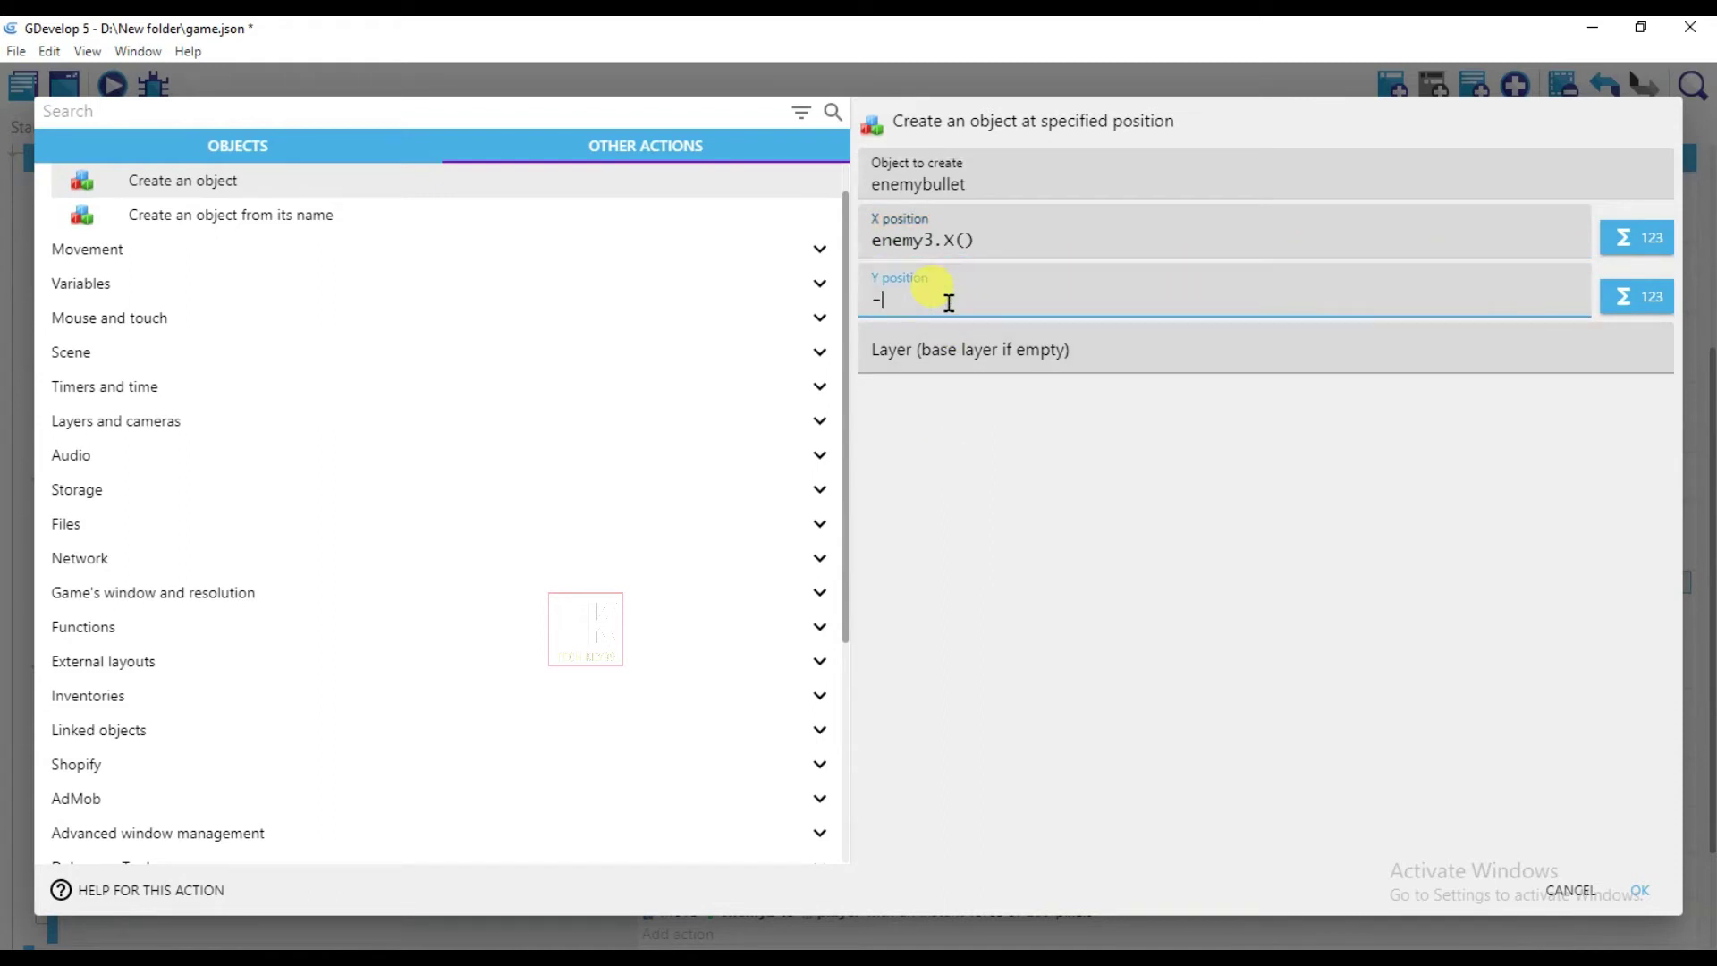
key(BackSpace)
text(en)
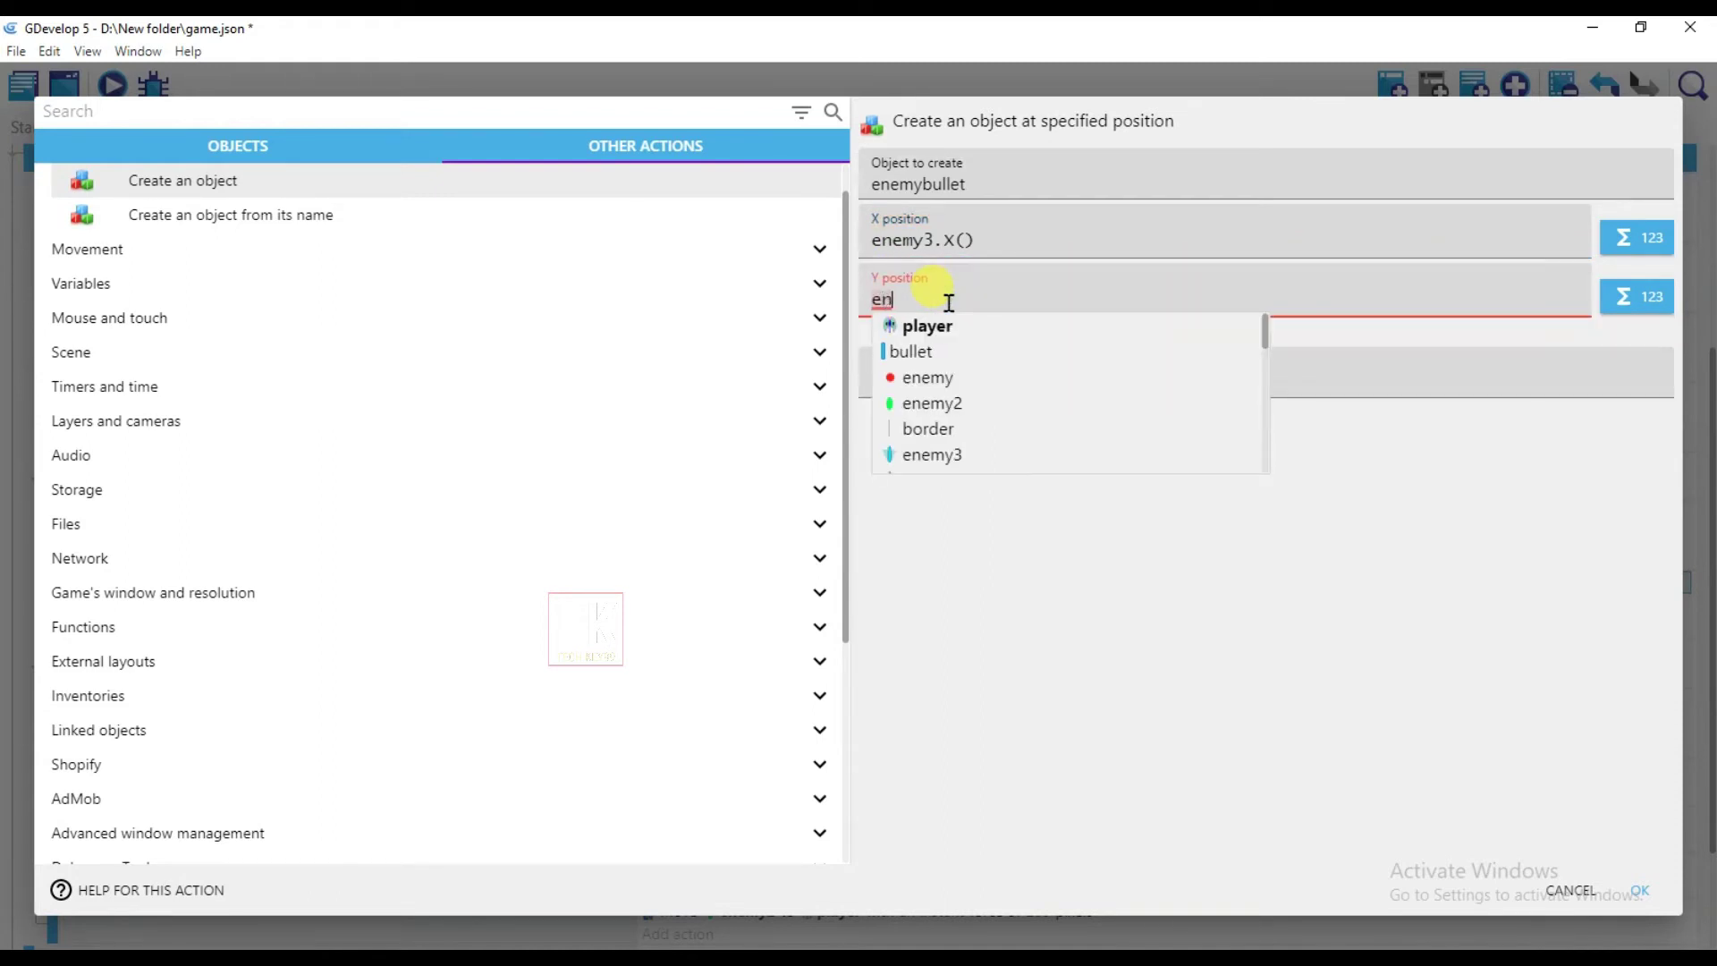
click(984, 391)
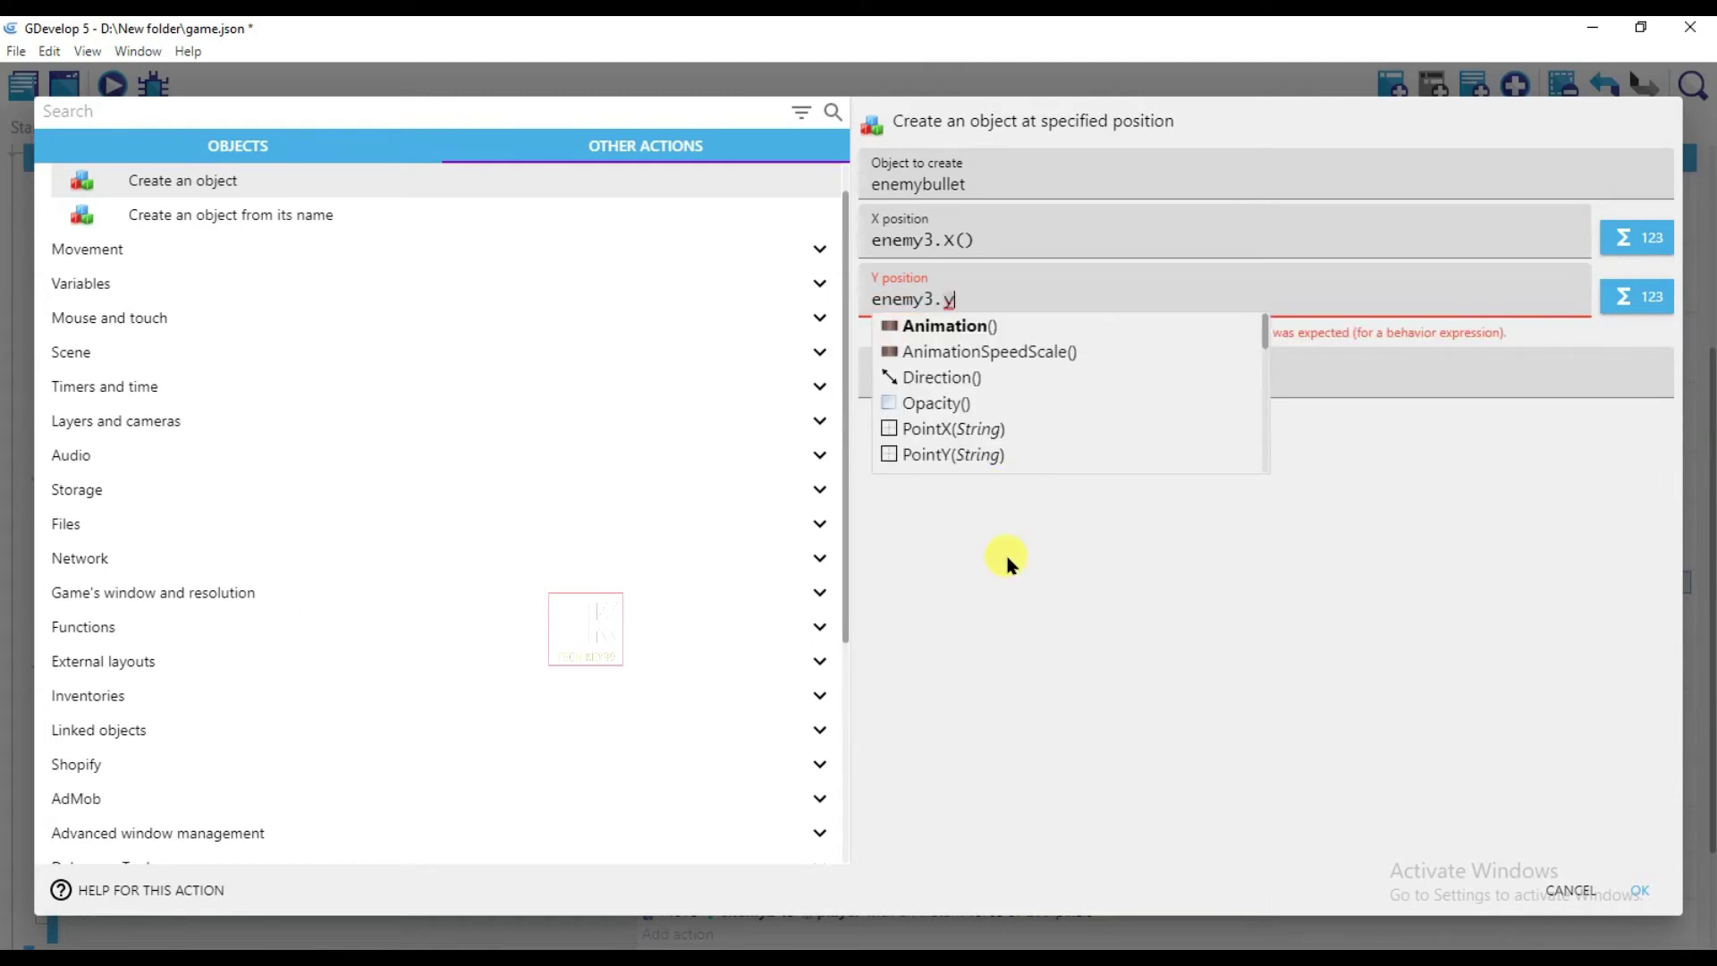
click(917, 328)
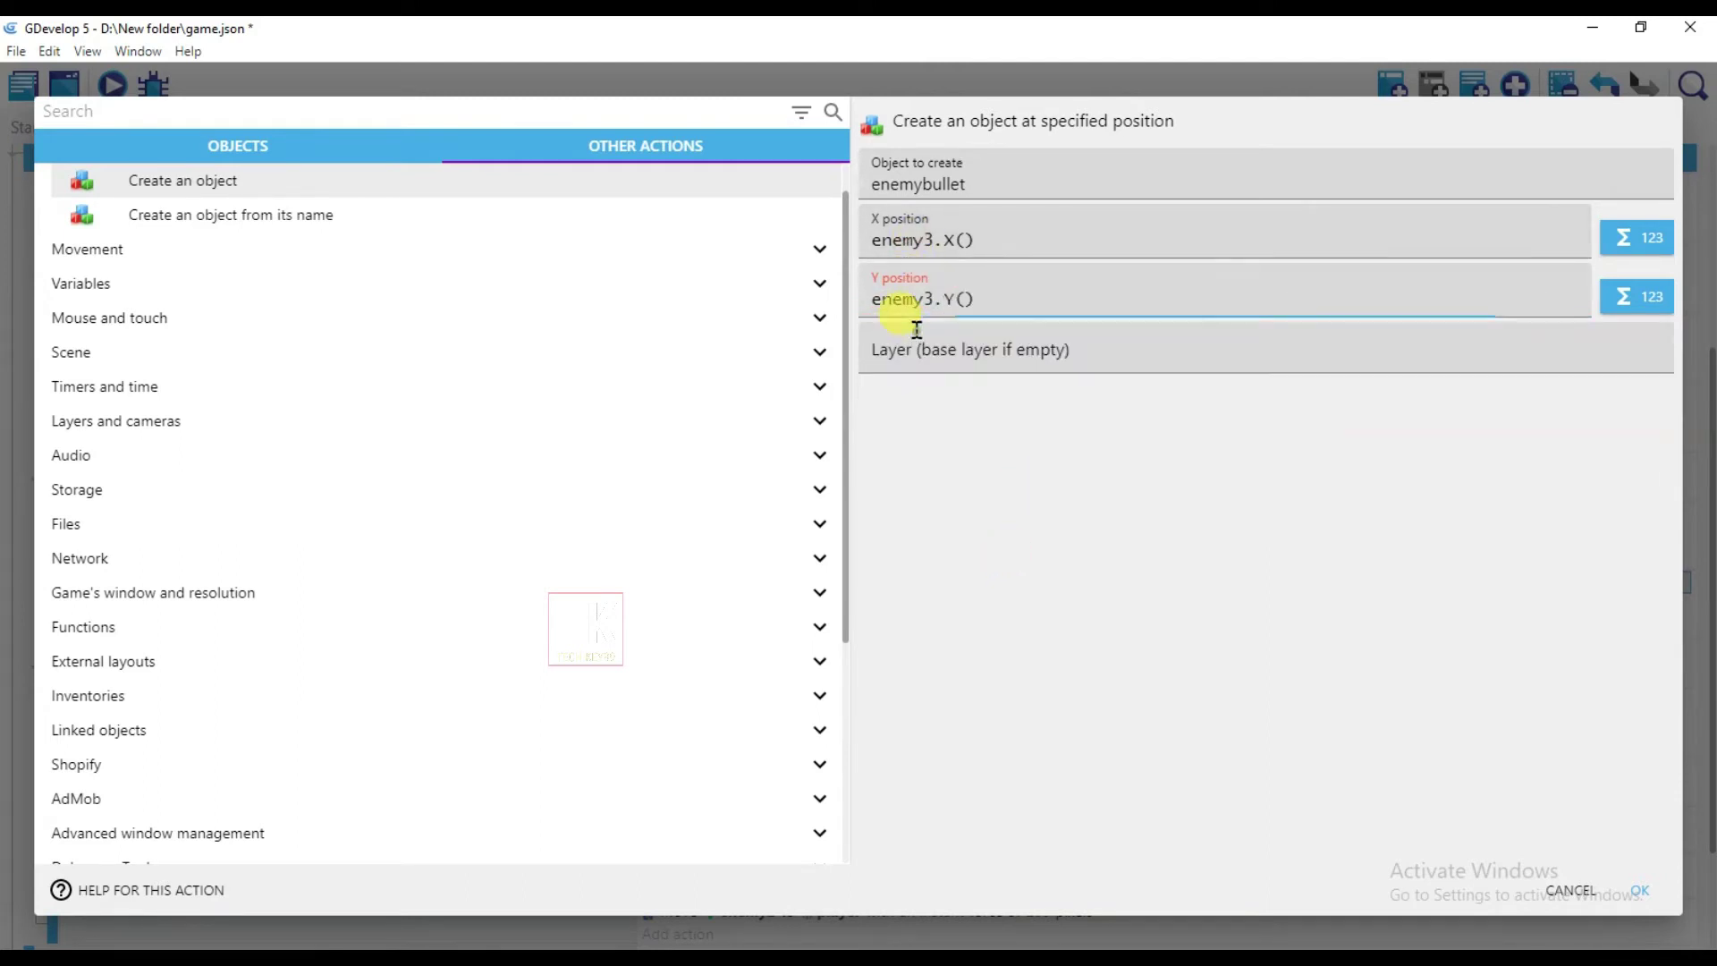
click(1142, 500)
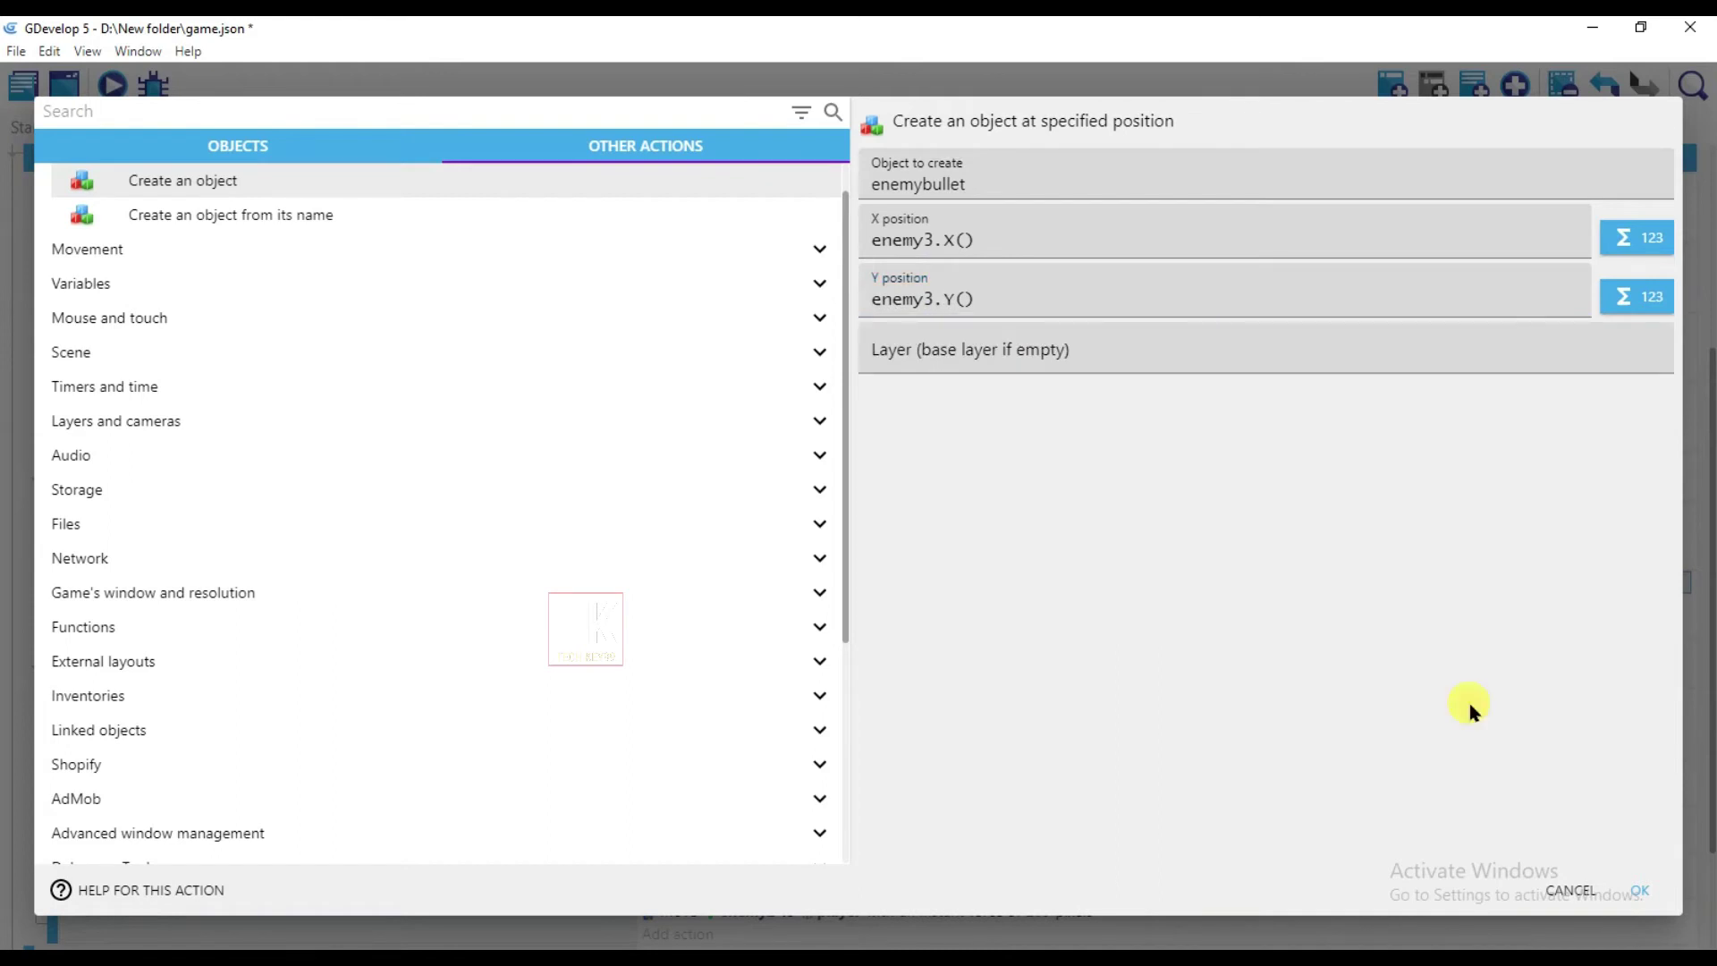
Apply the spawn position and change the reset-timer action from E3 to E3bullet
click(1640, 891)
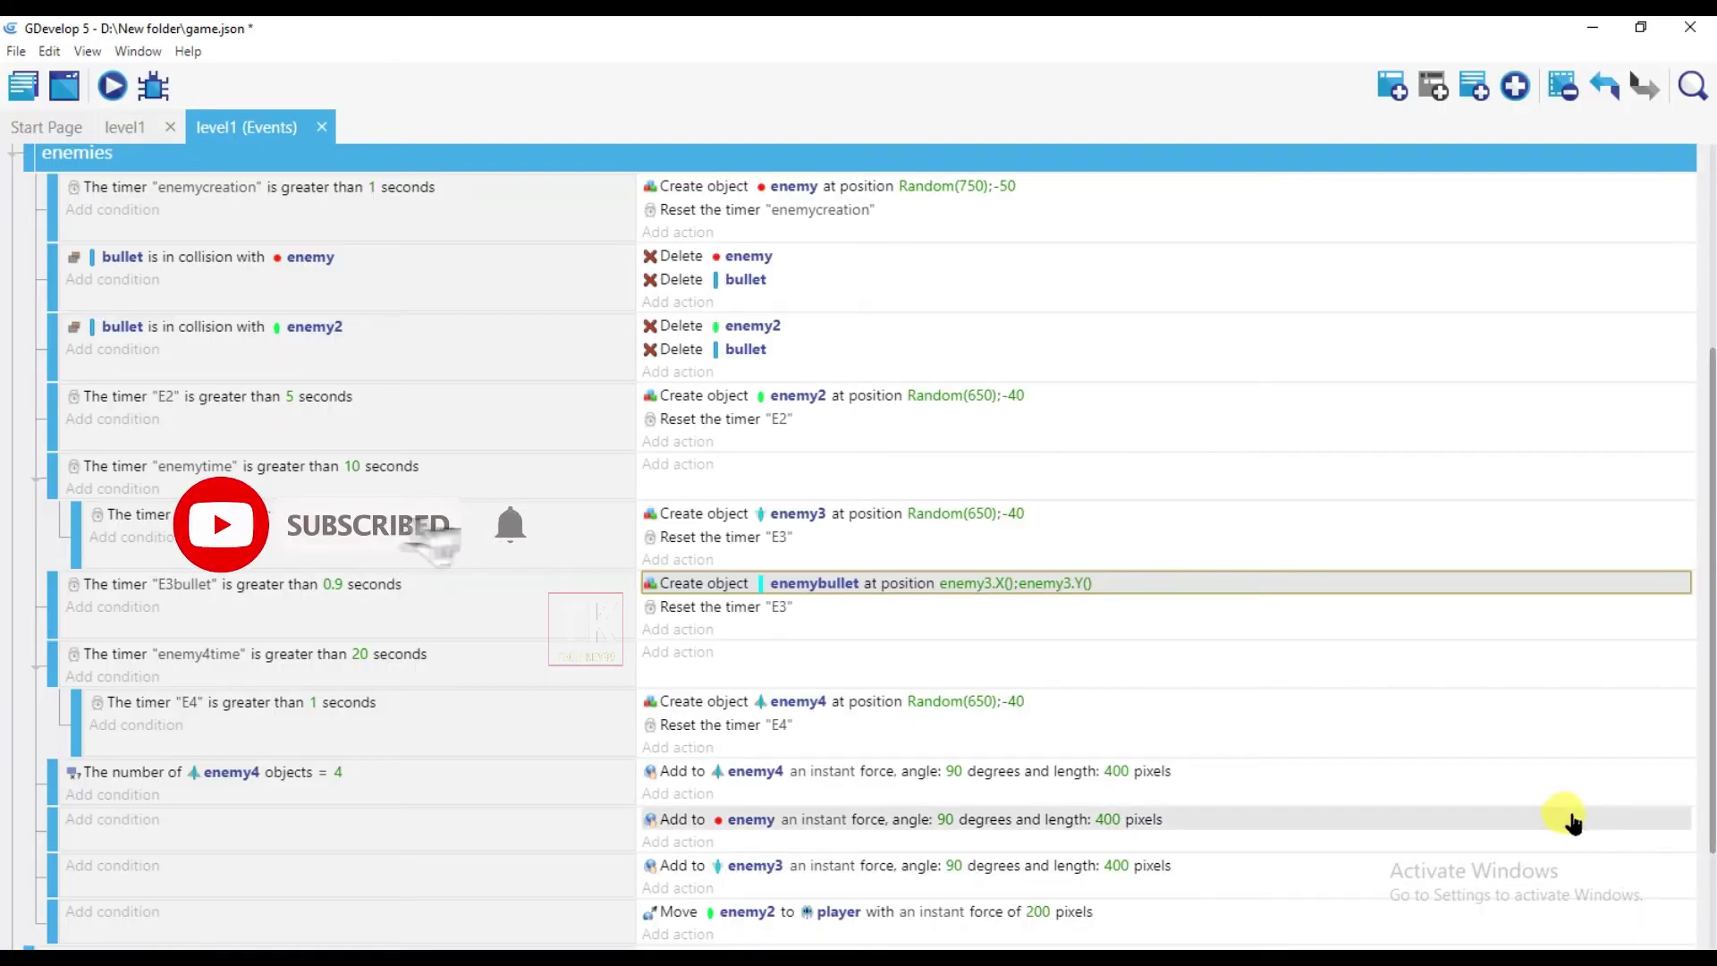
click(780, 608)
click(804, 659)
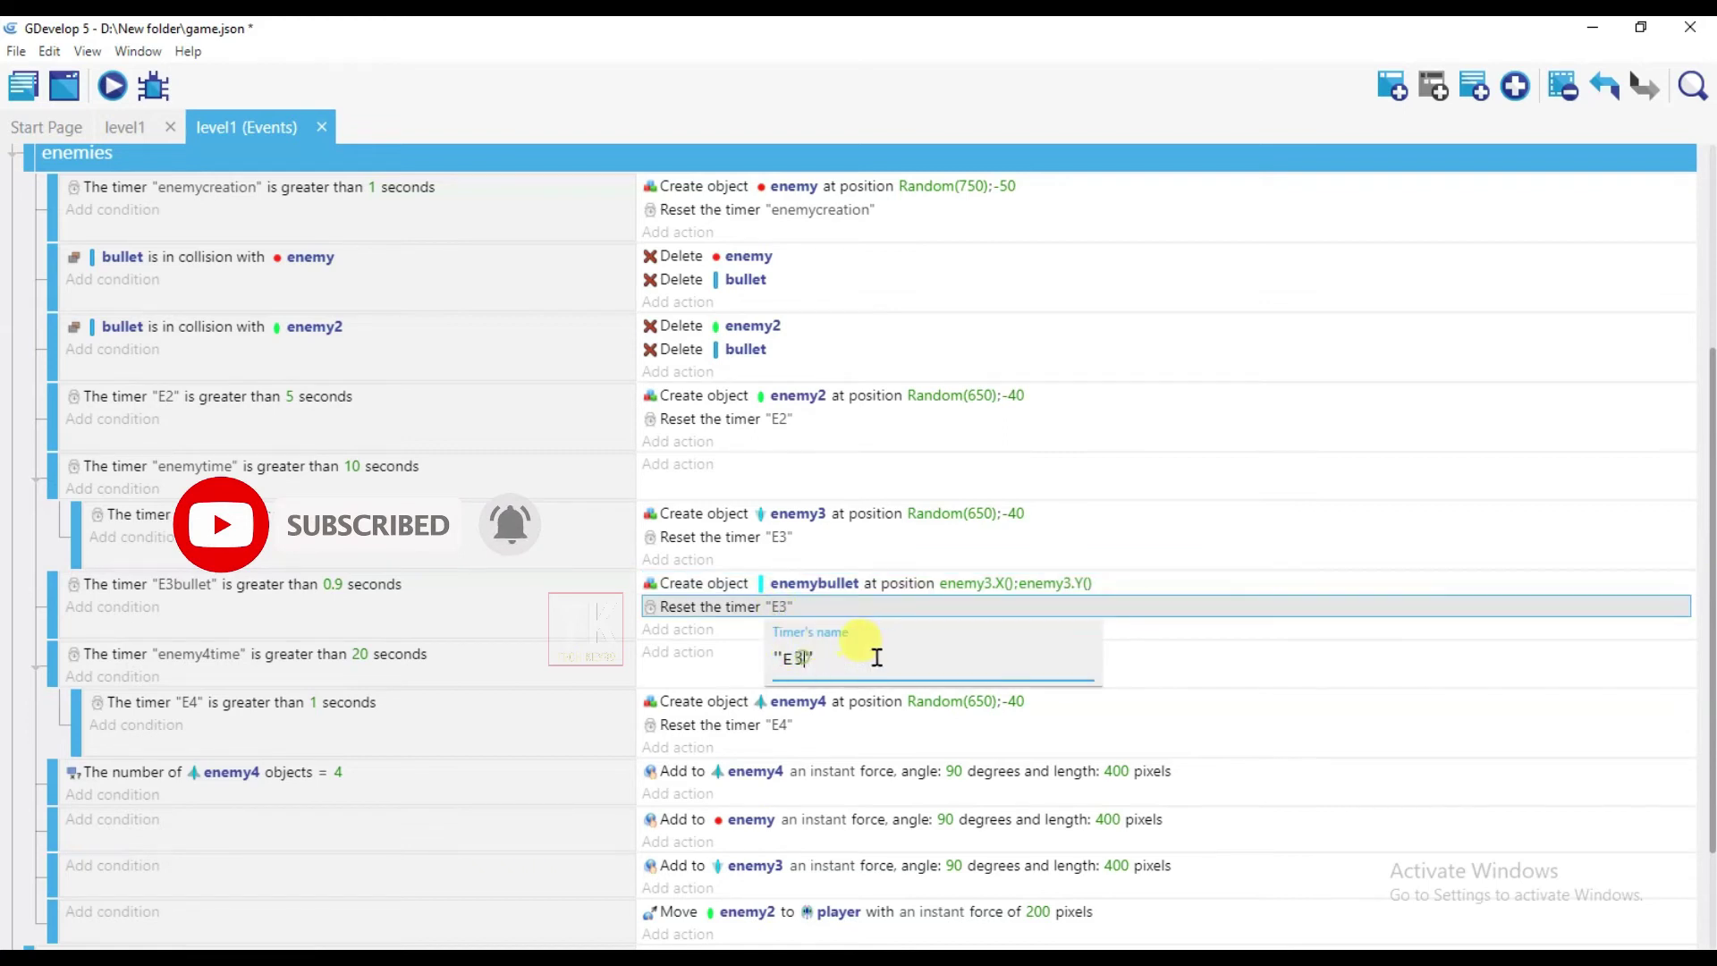
text(bullet)
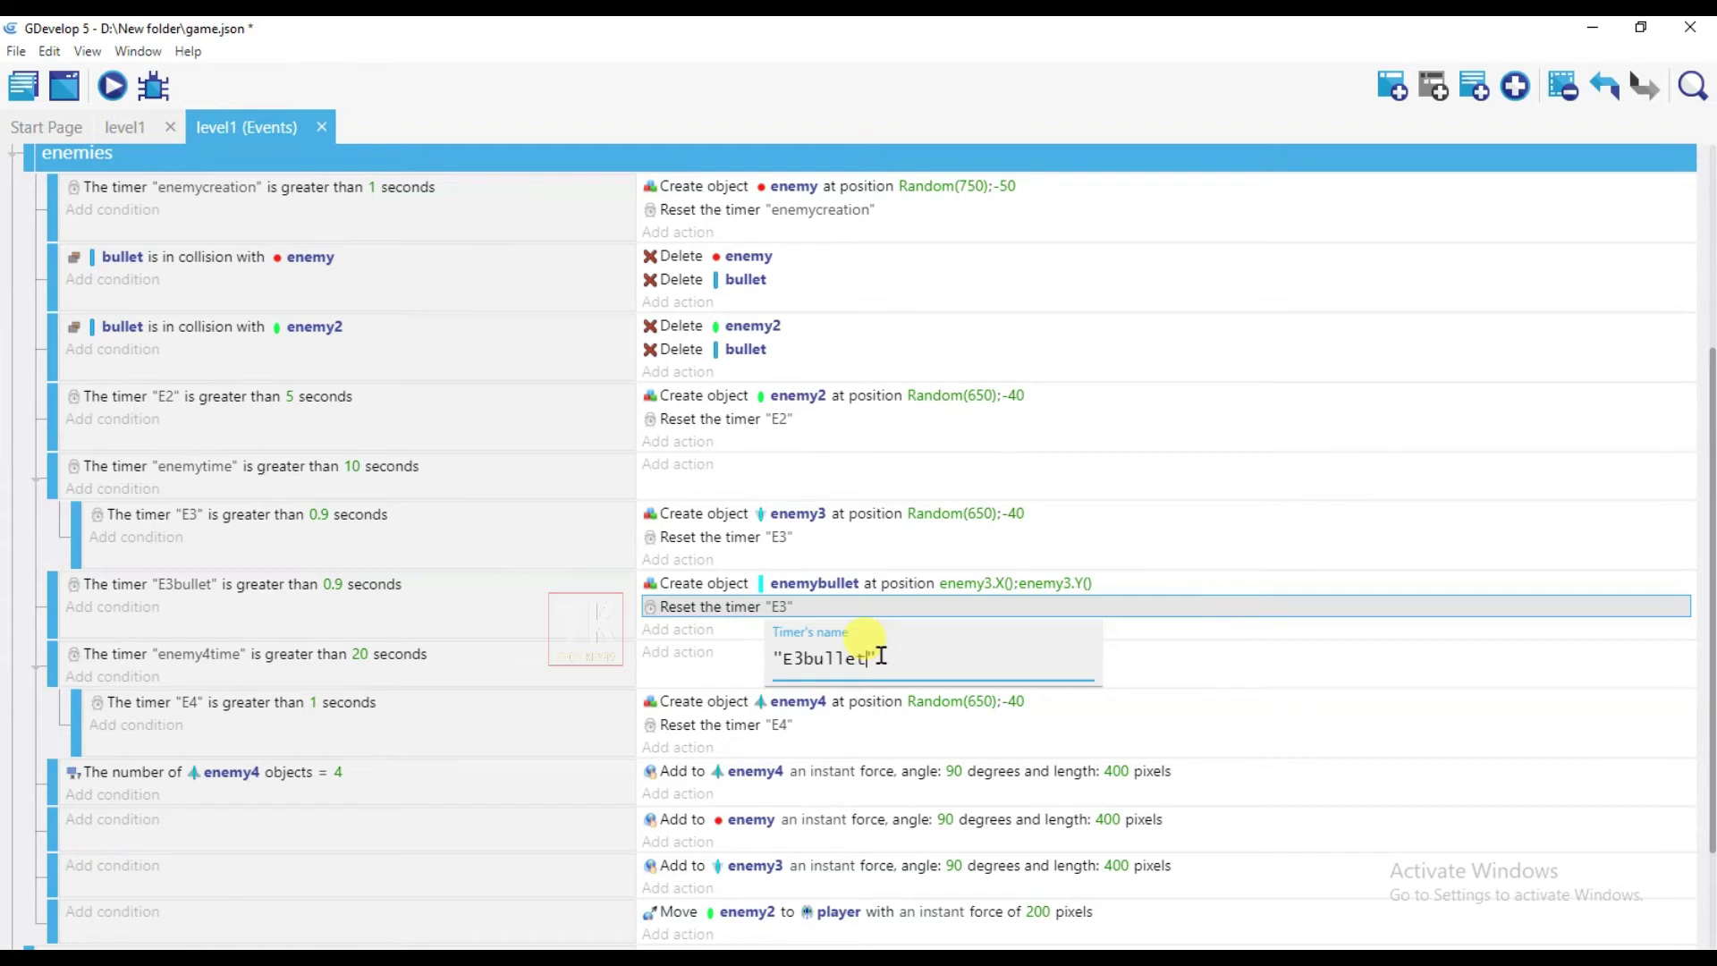
click(530, 617)
scroll(500, 679, down, 2)
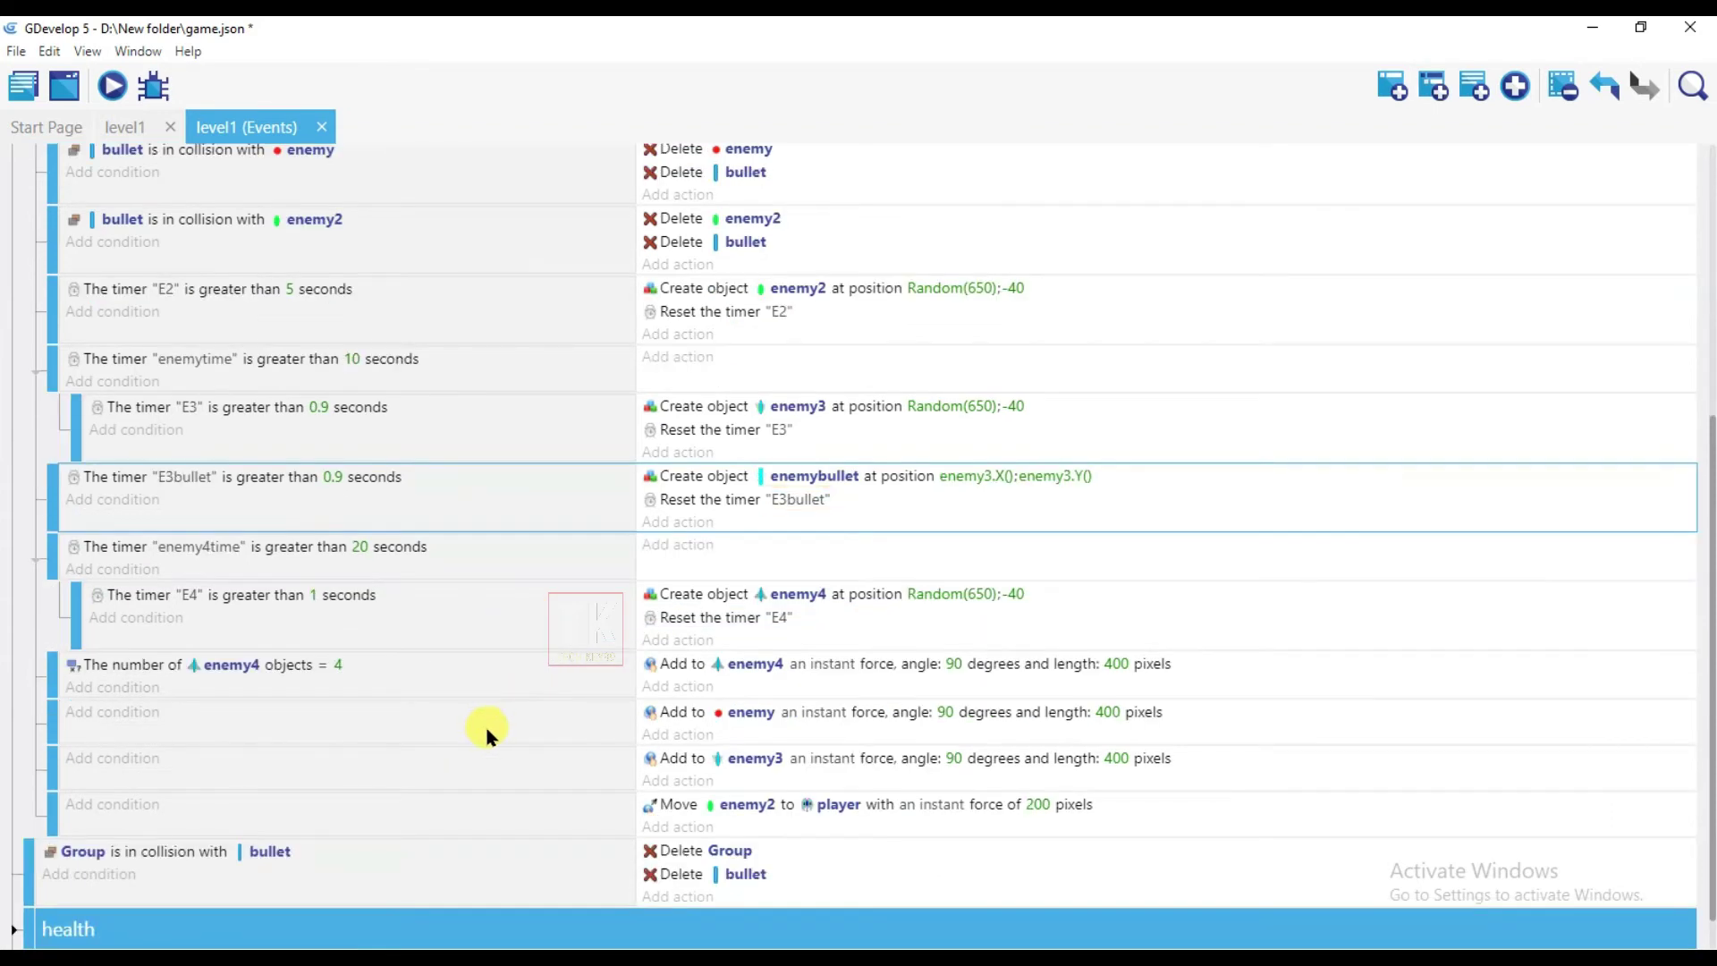
Duplicate the enemy force event (90°, length 400) and retarget it to enemybullet
click(485, 723)
right_click(489, 729)
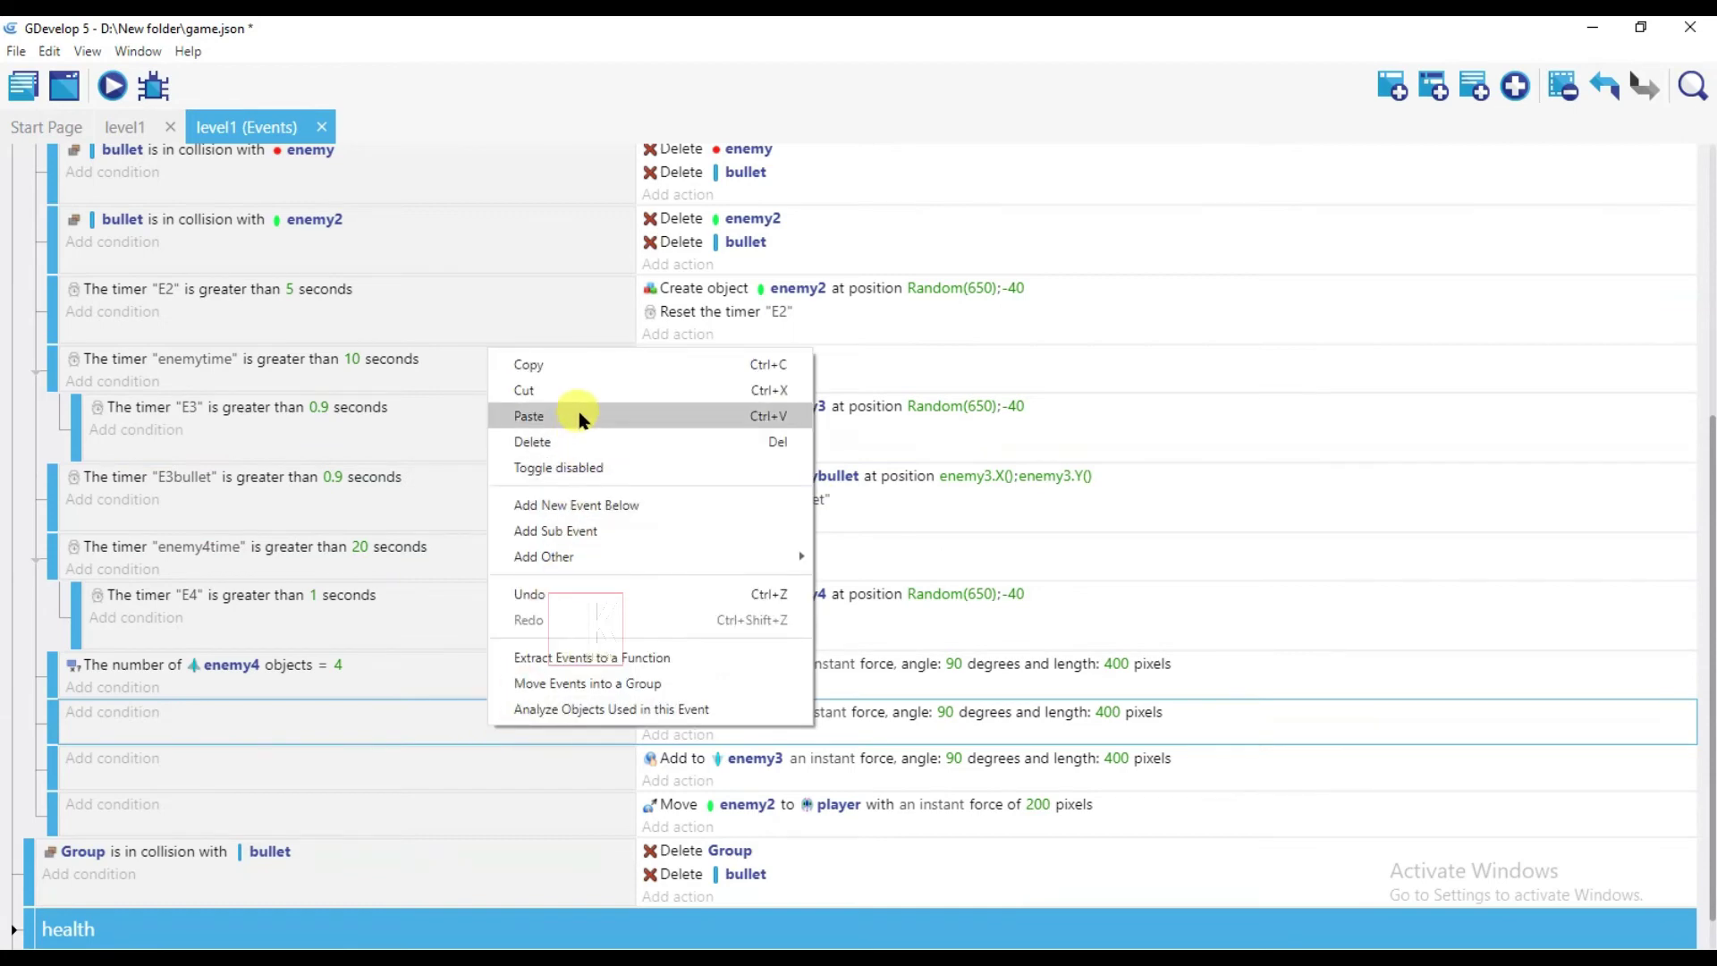
click(575, 365)
right_click(471, 723)
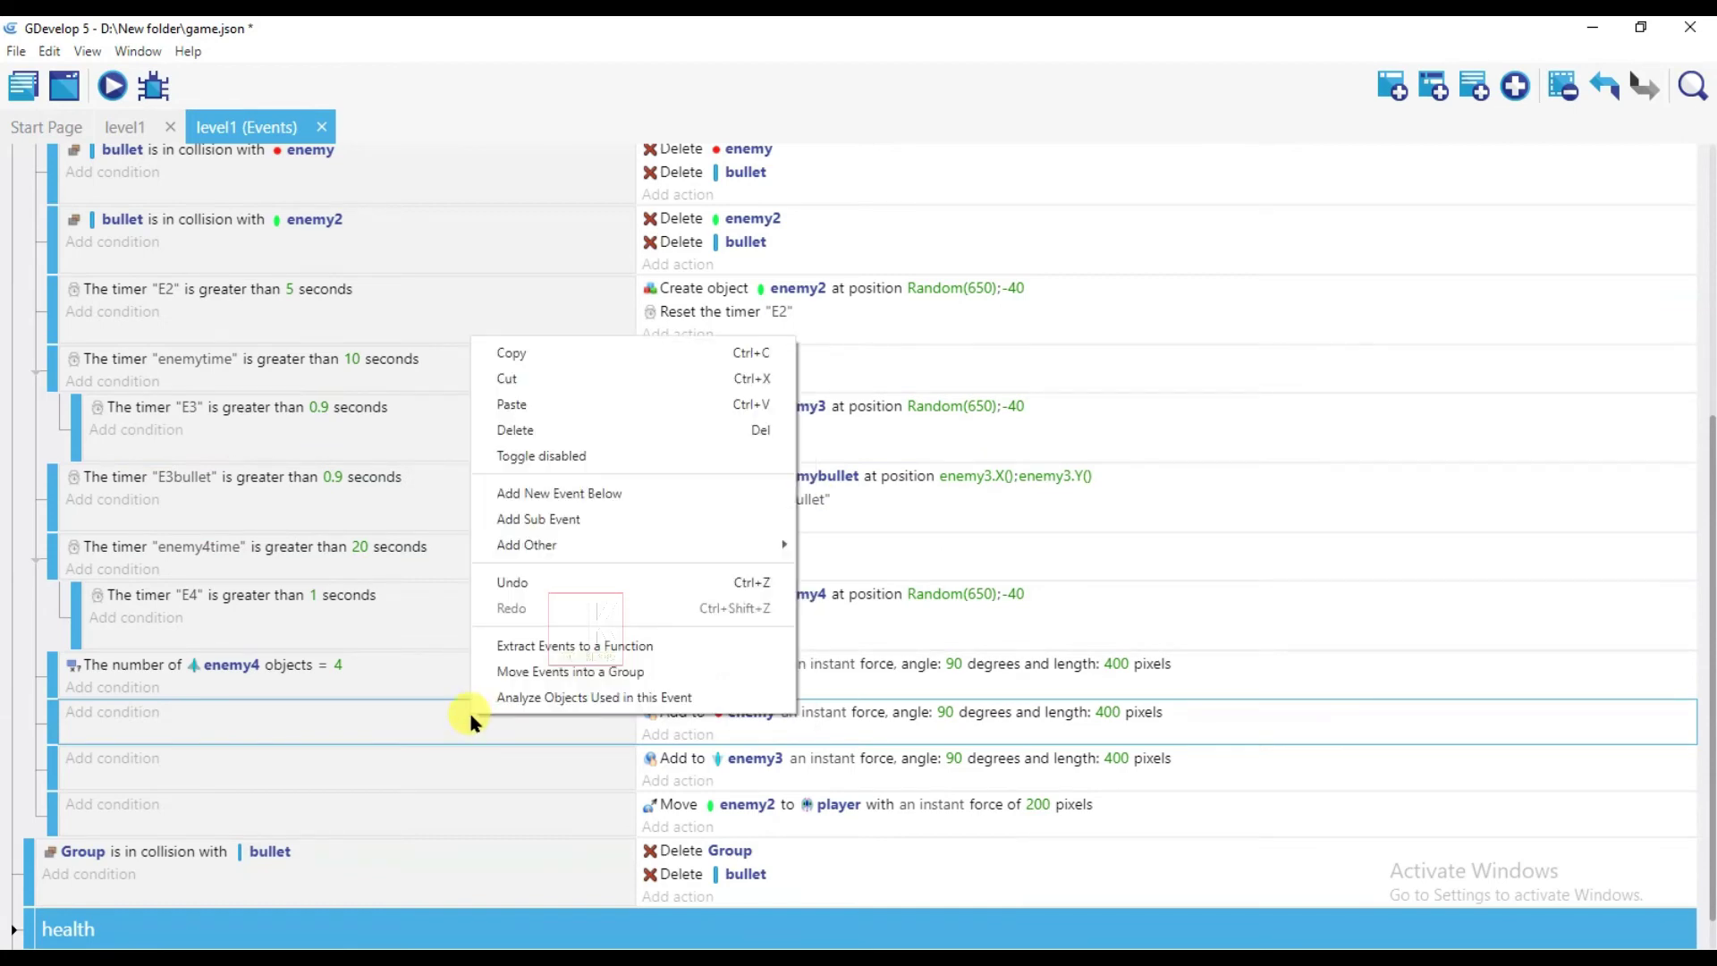
click(570, 408)
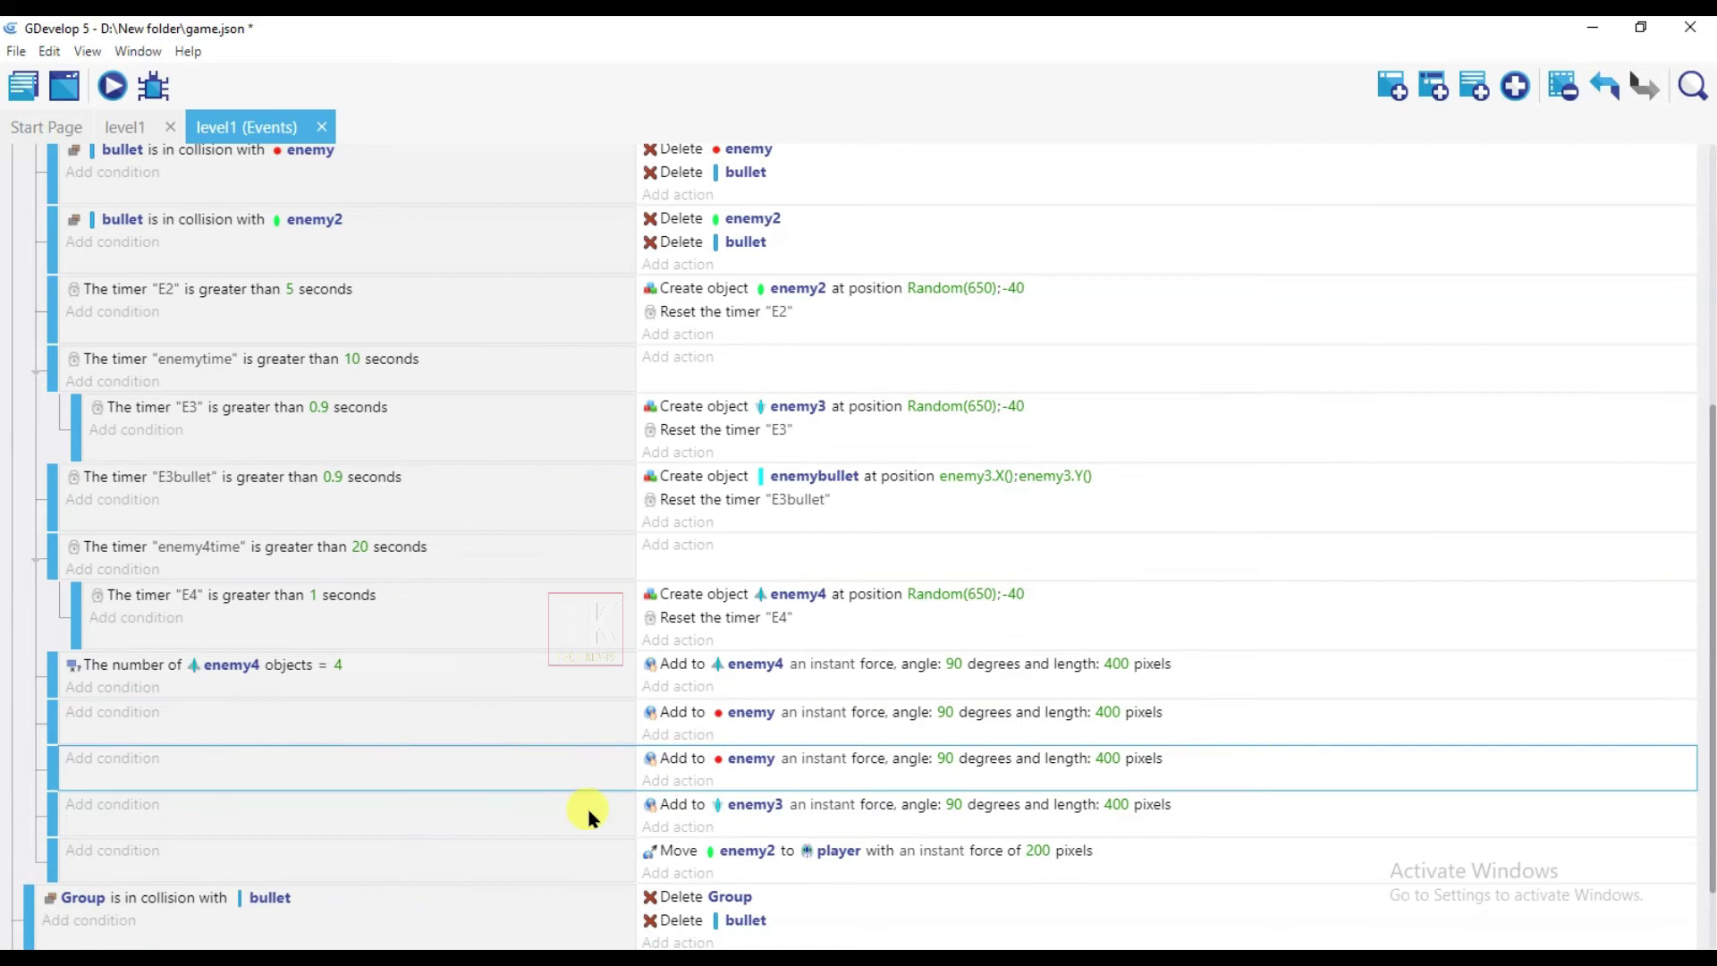
click(752, 759)
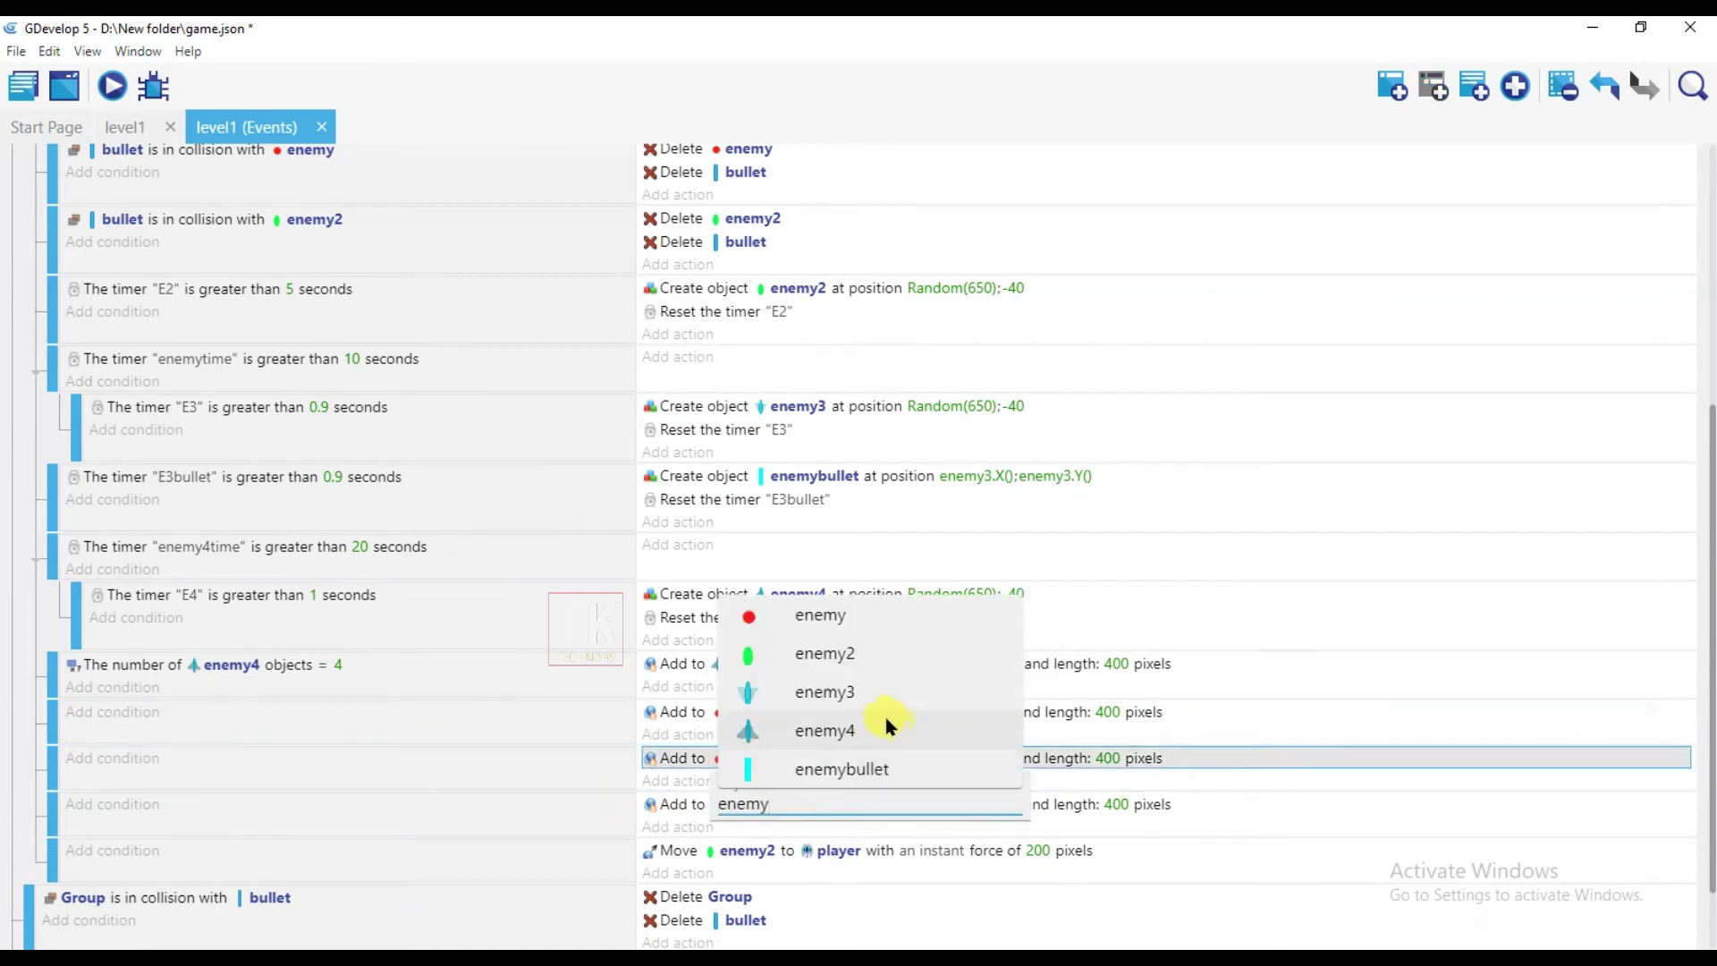
click(809, 771)
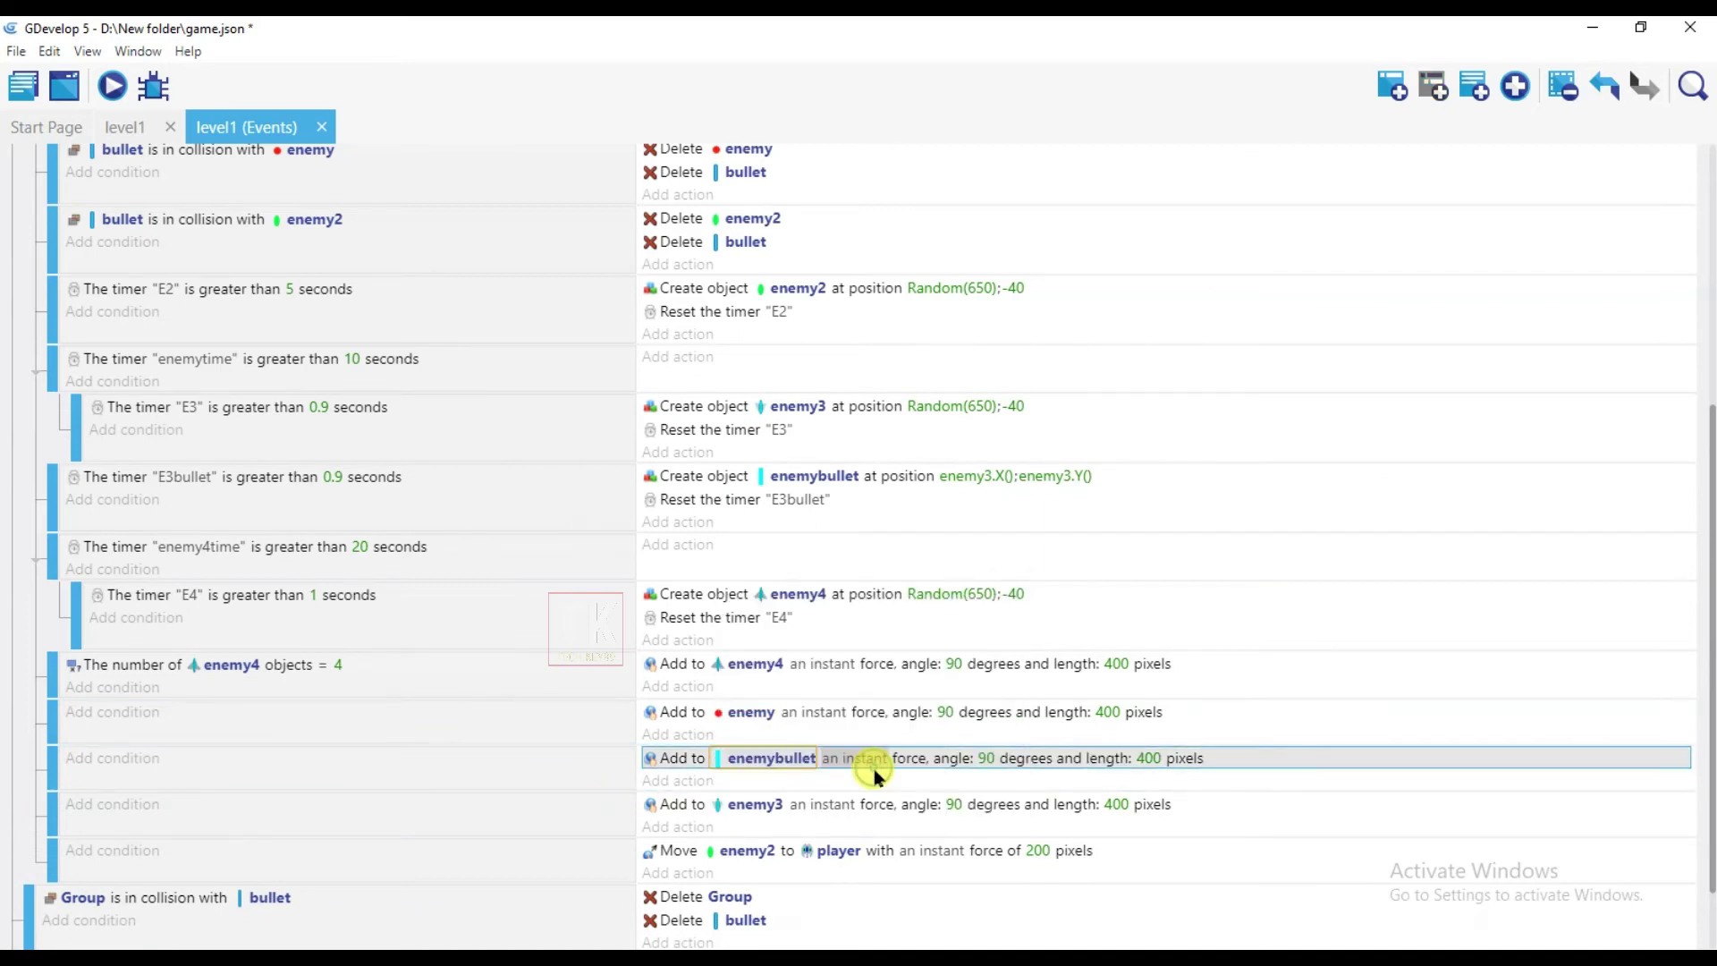
Change the E3bullet timer from 0.9 to 0.6 seconds and enemy3's force length to 200
click(329, 483)
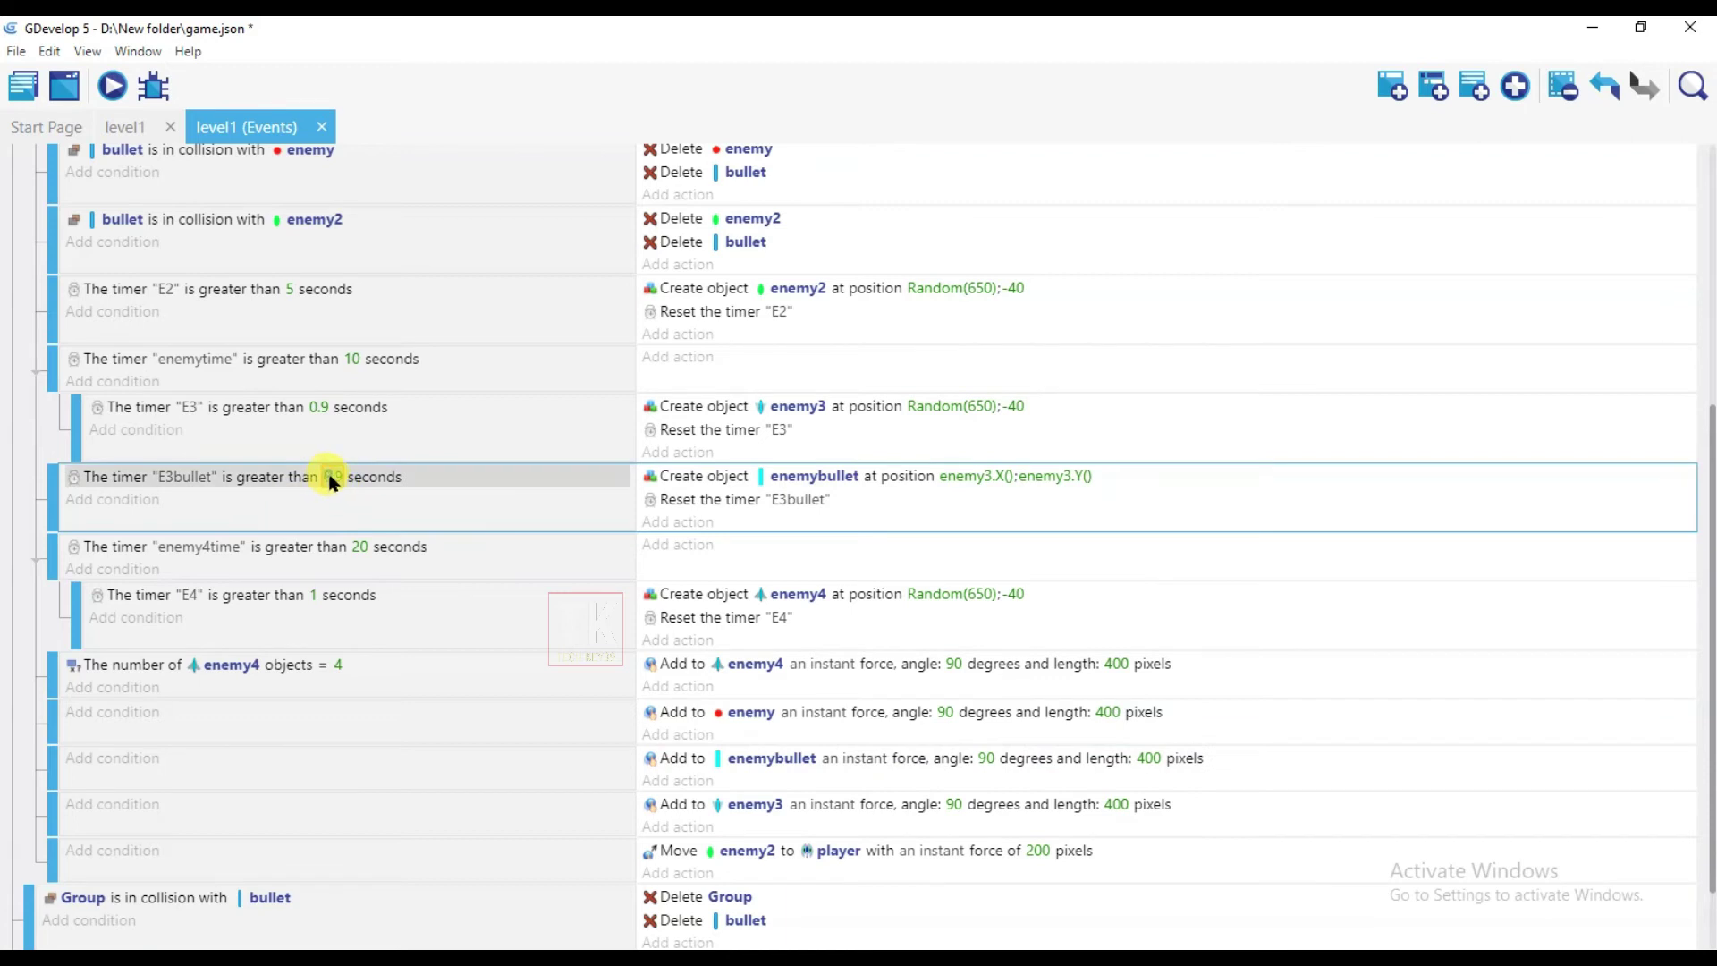
click(332, 477)
text(0.6)
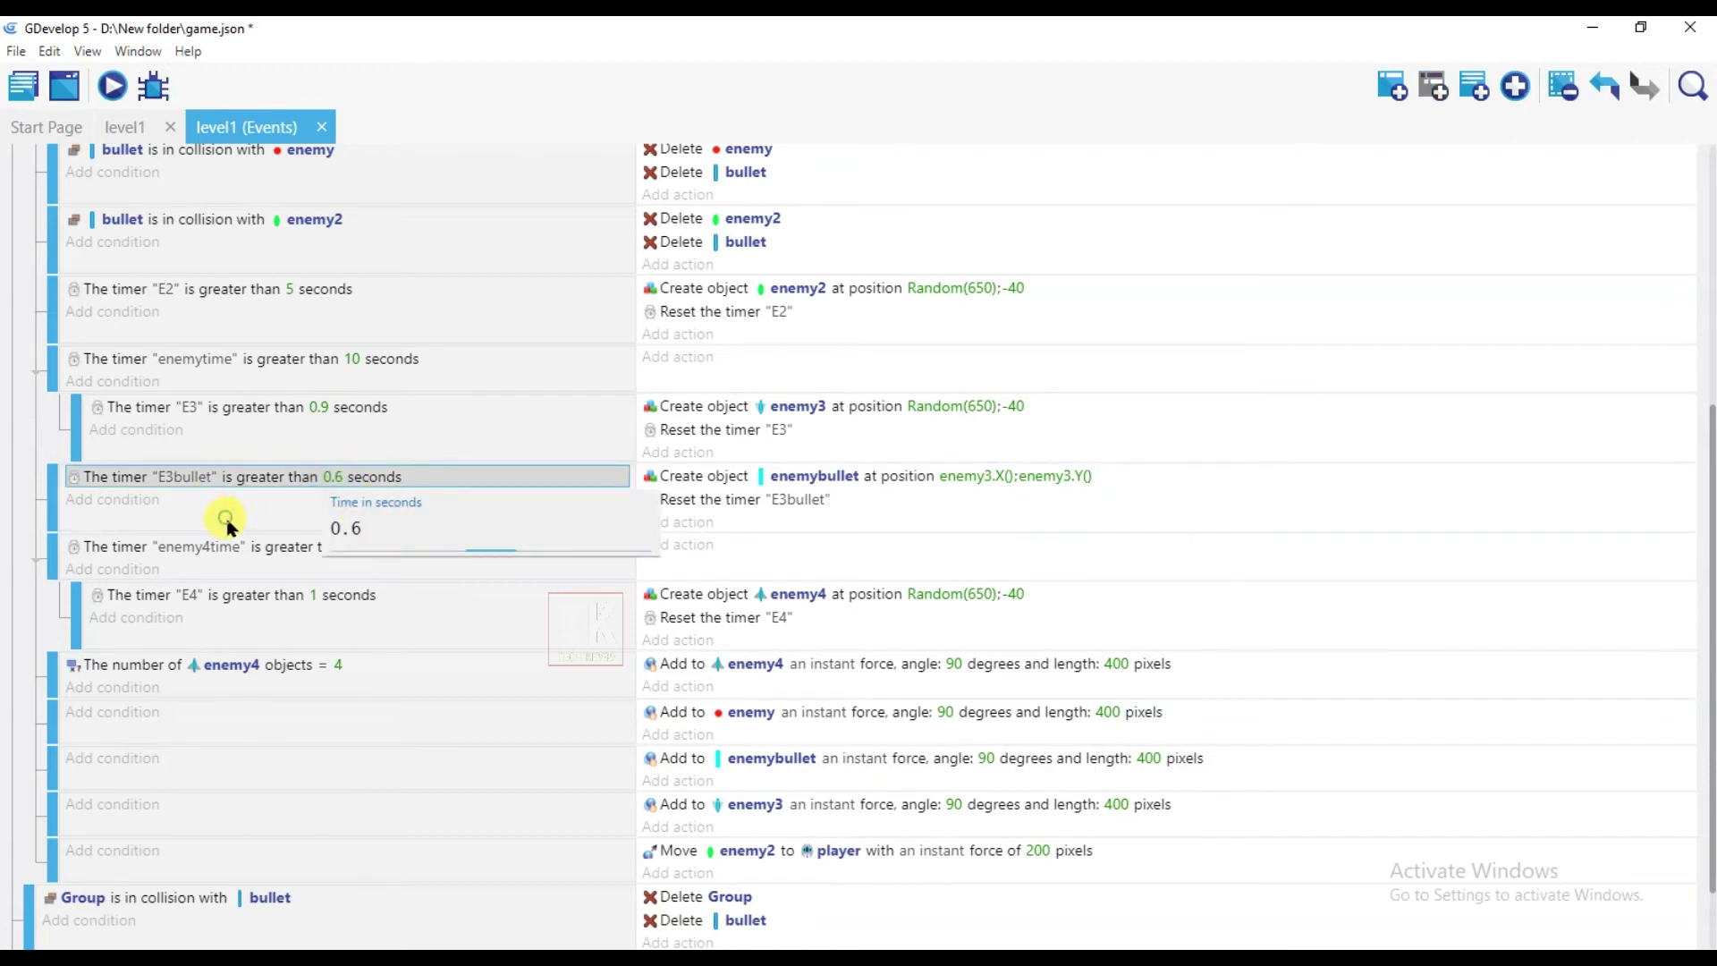
click(388, 491)
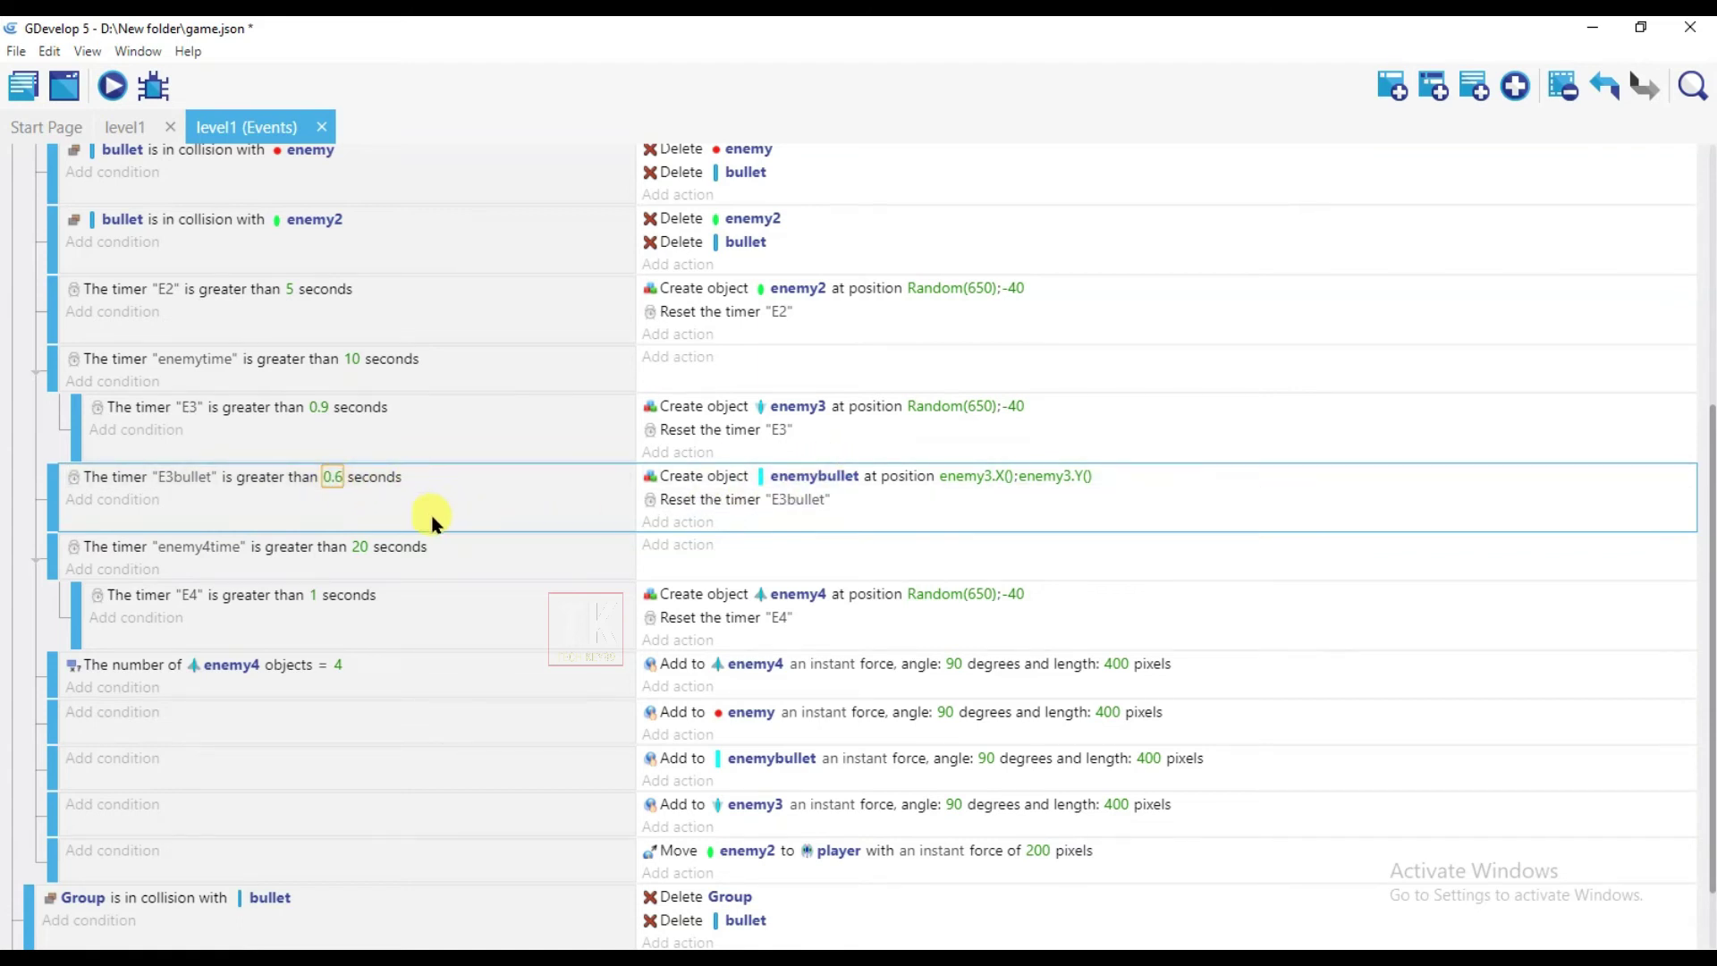
click(501, 675)
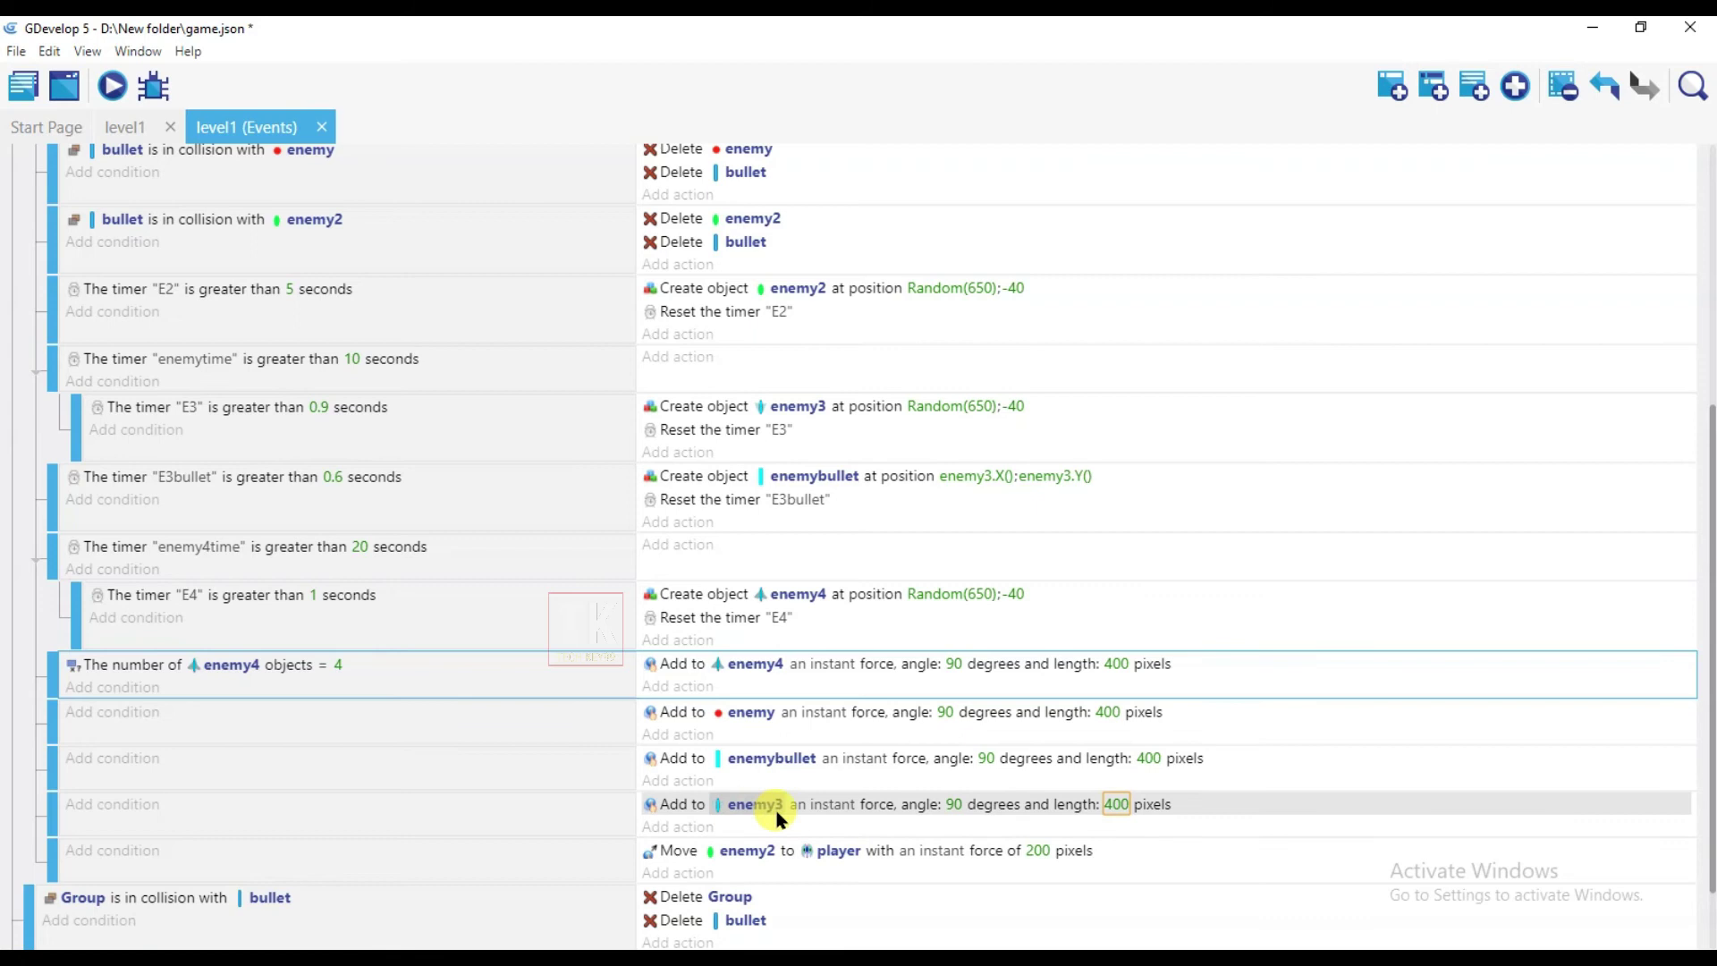
click(1118, 805)
text(200)
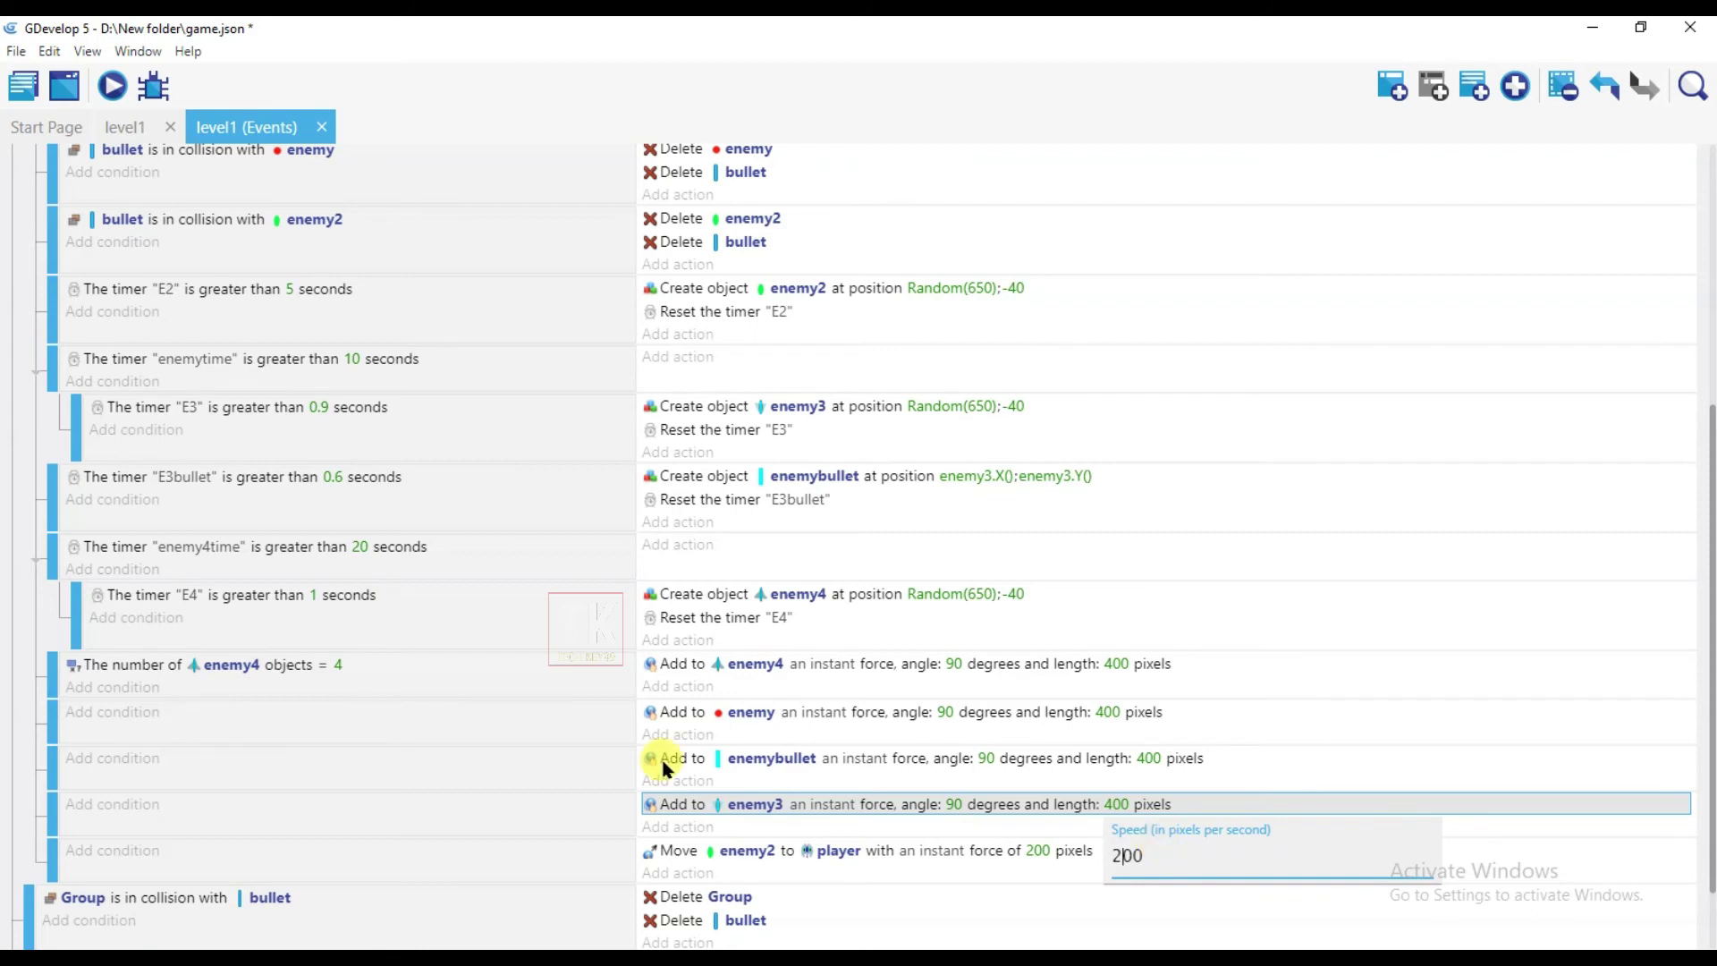
click(483, 681)
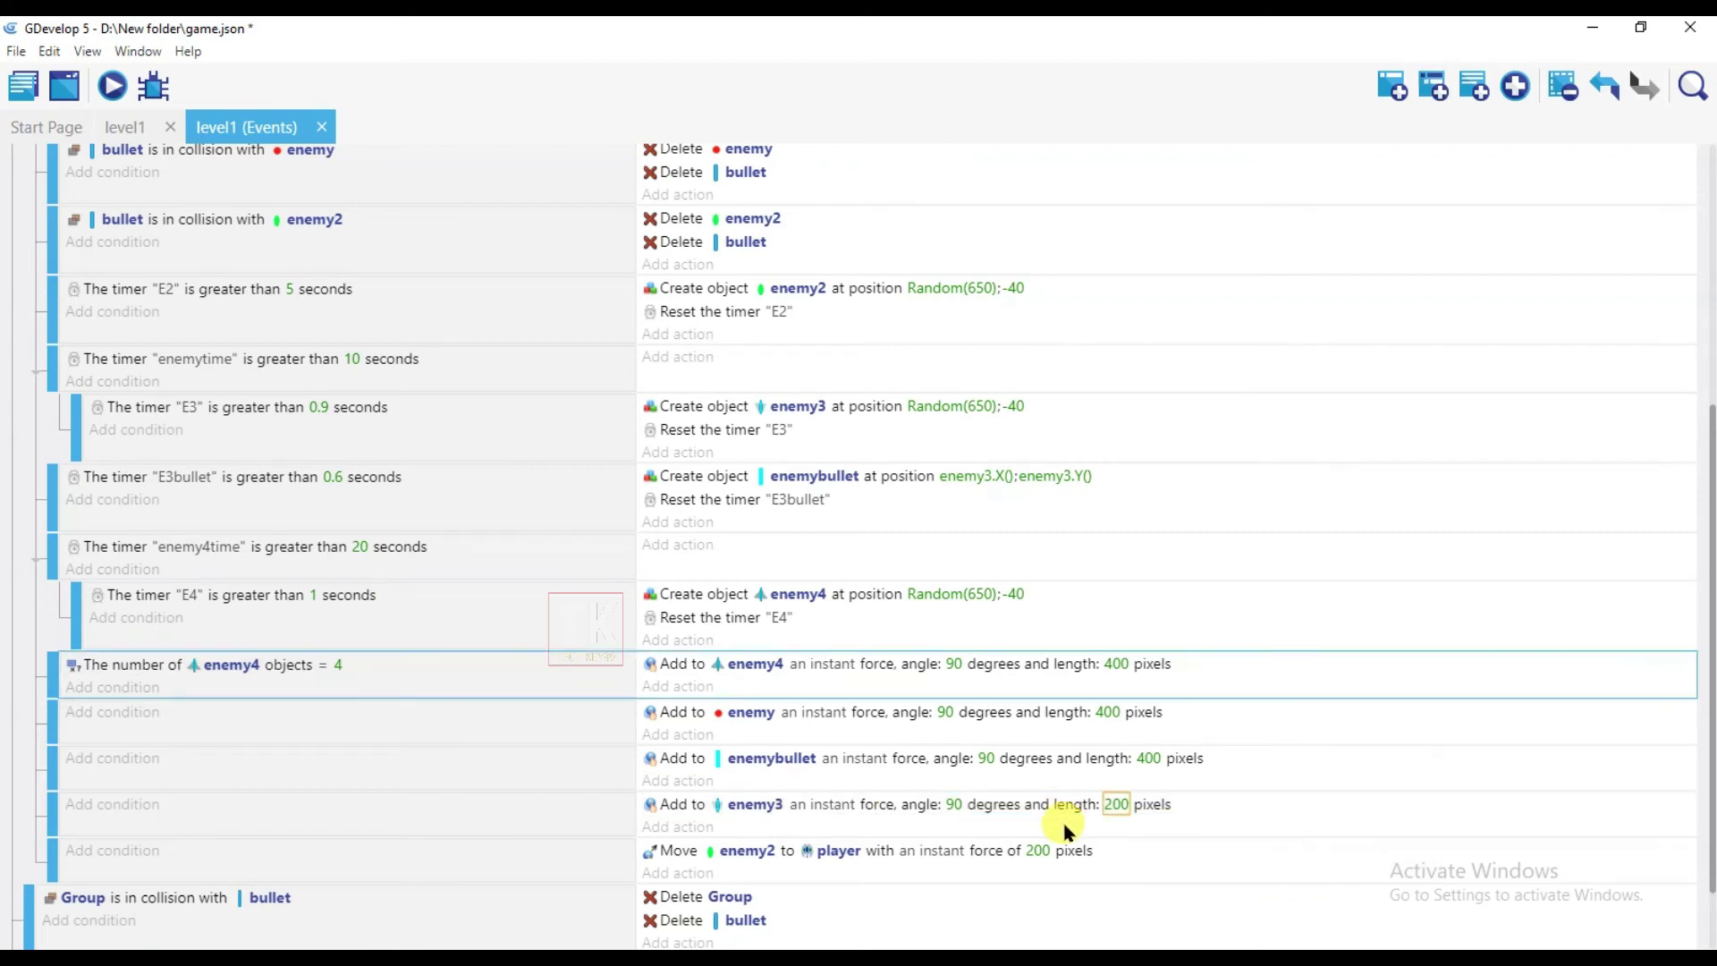
Launch the game preview and steer the ship left and right while enemy3 fires cyan bullets
click(114, 87)
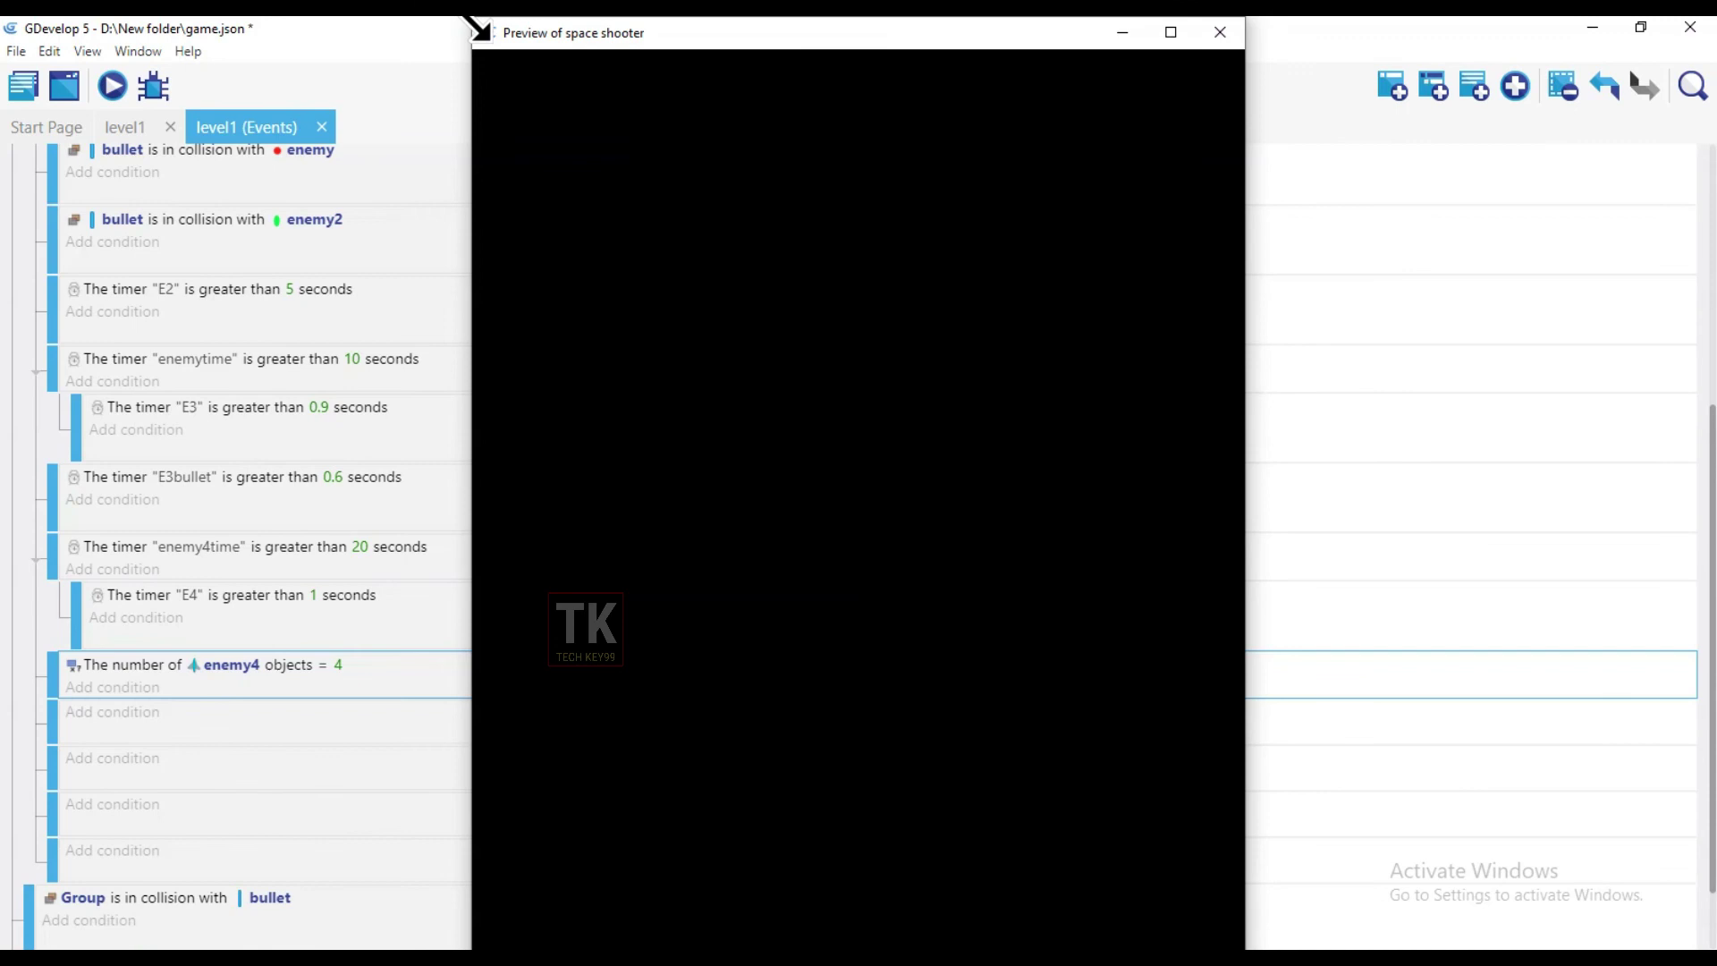
drag(897, 192, 870, 139)
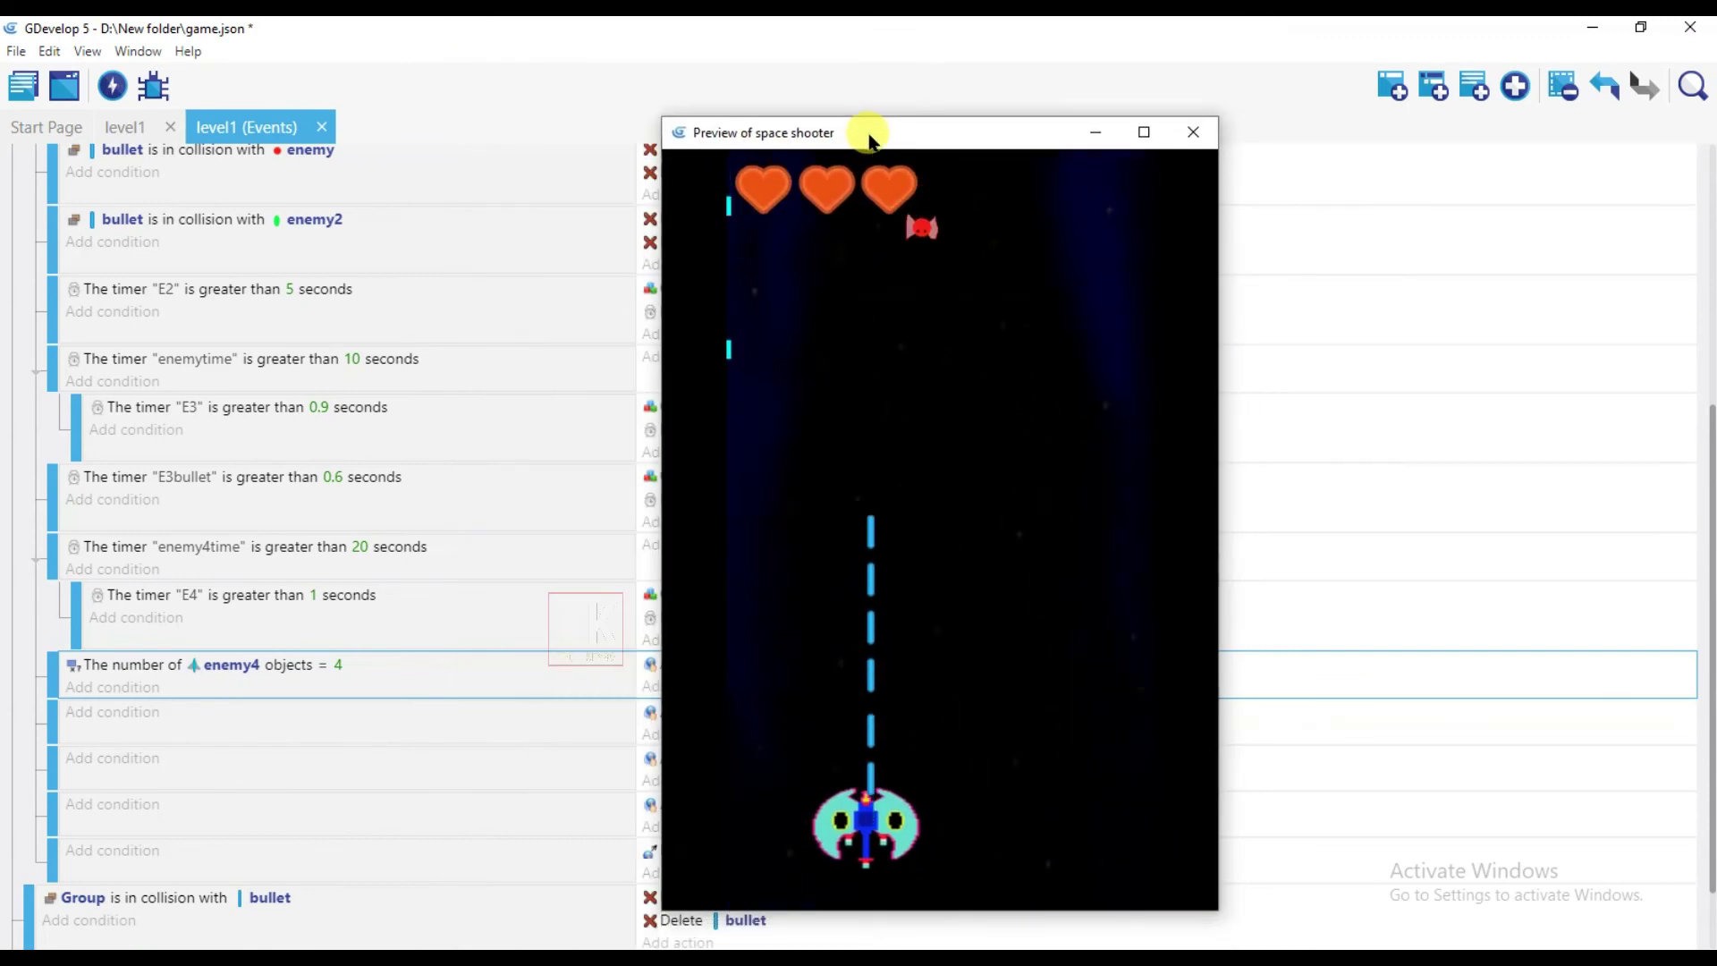
key(Right)
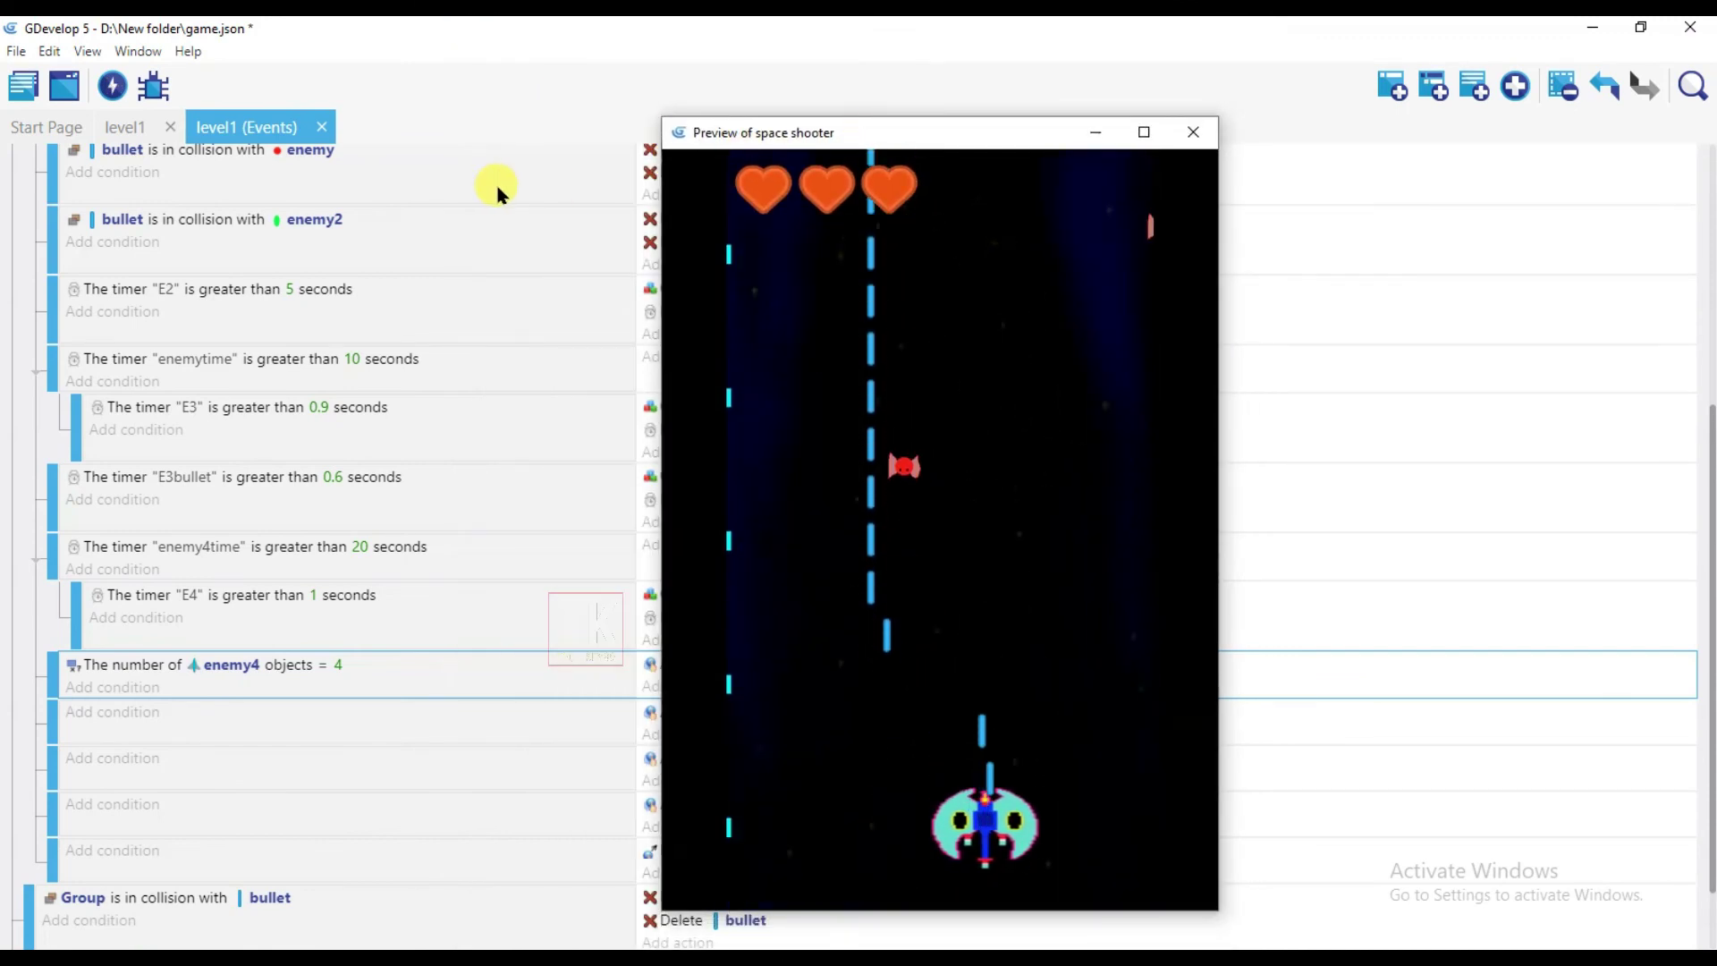
key(Left)
key(Right)
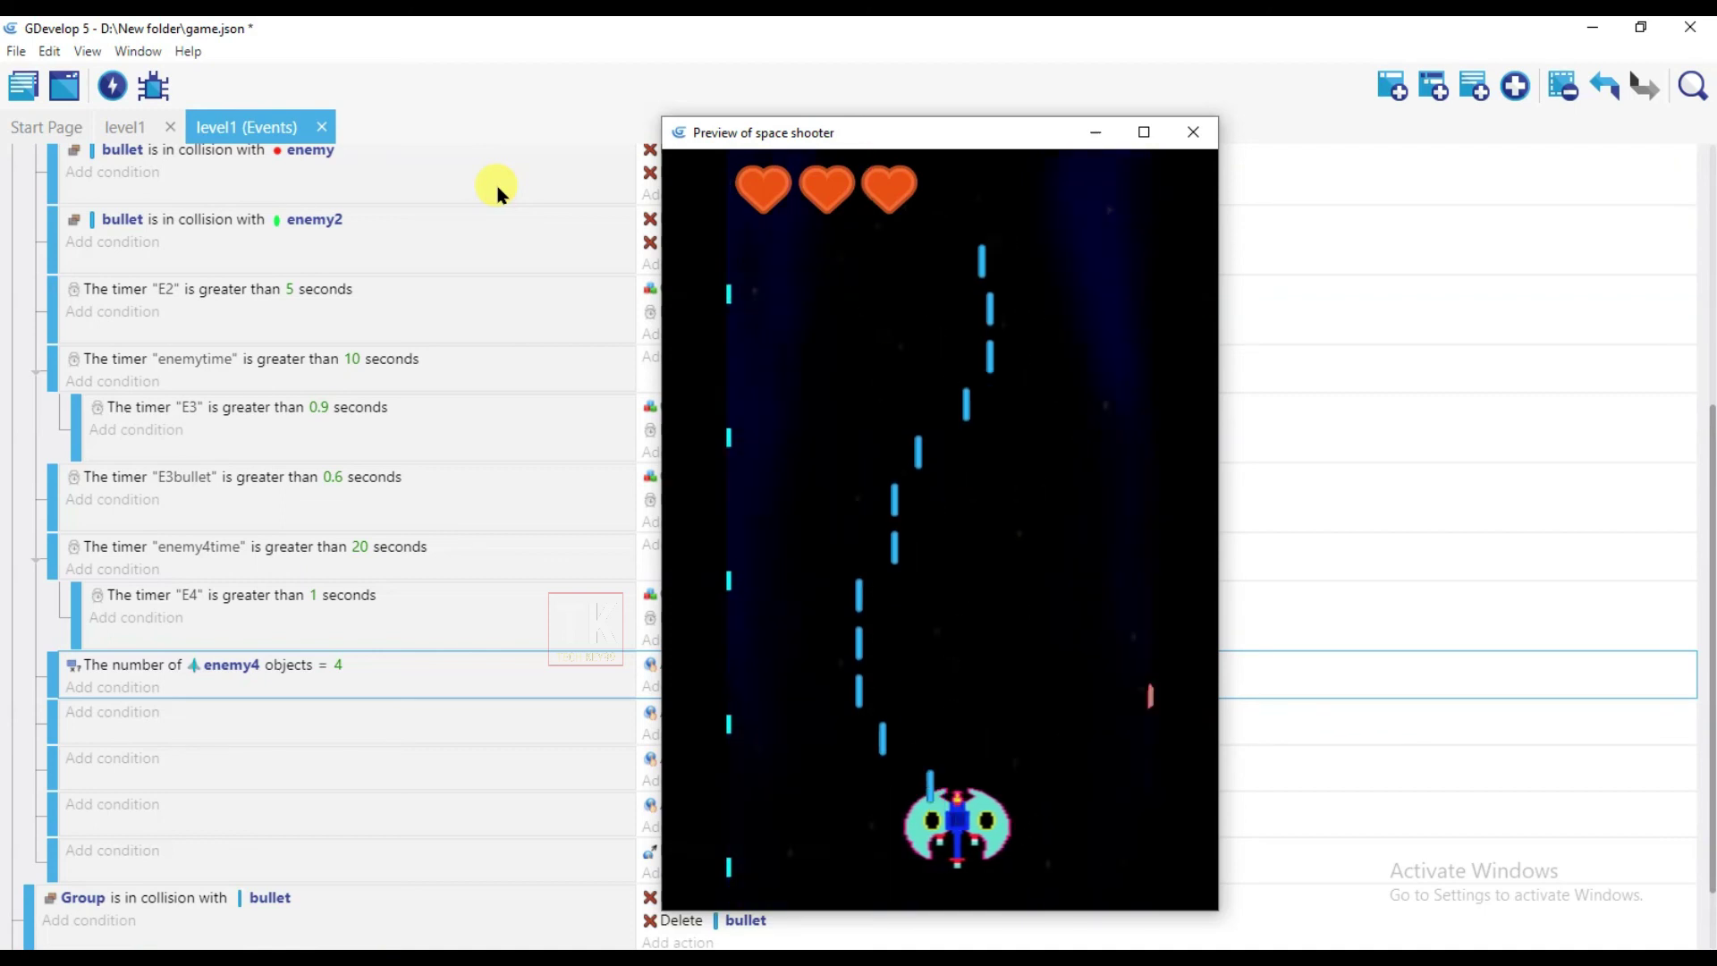
key(Left)
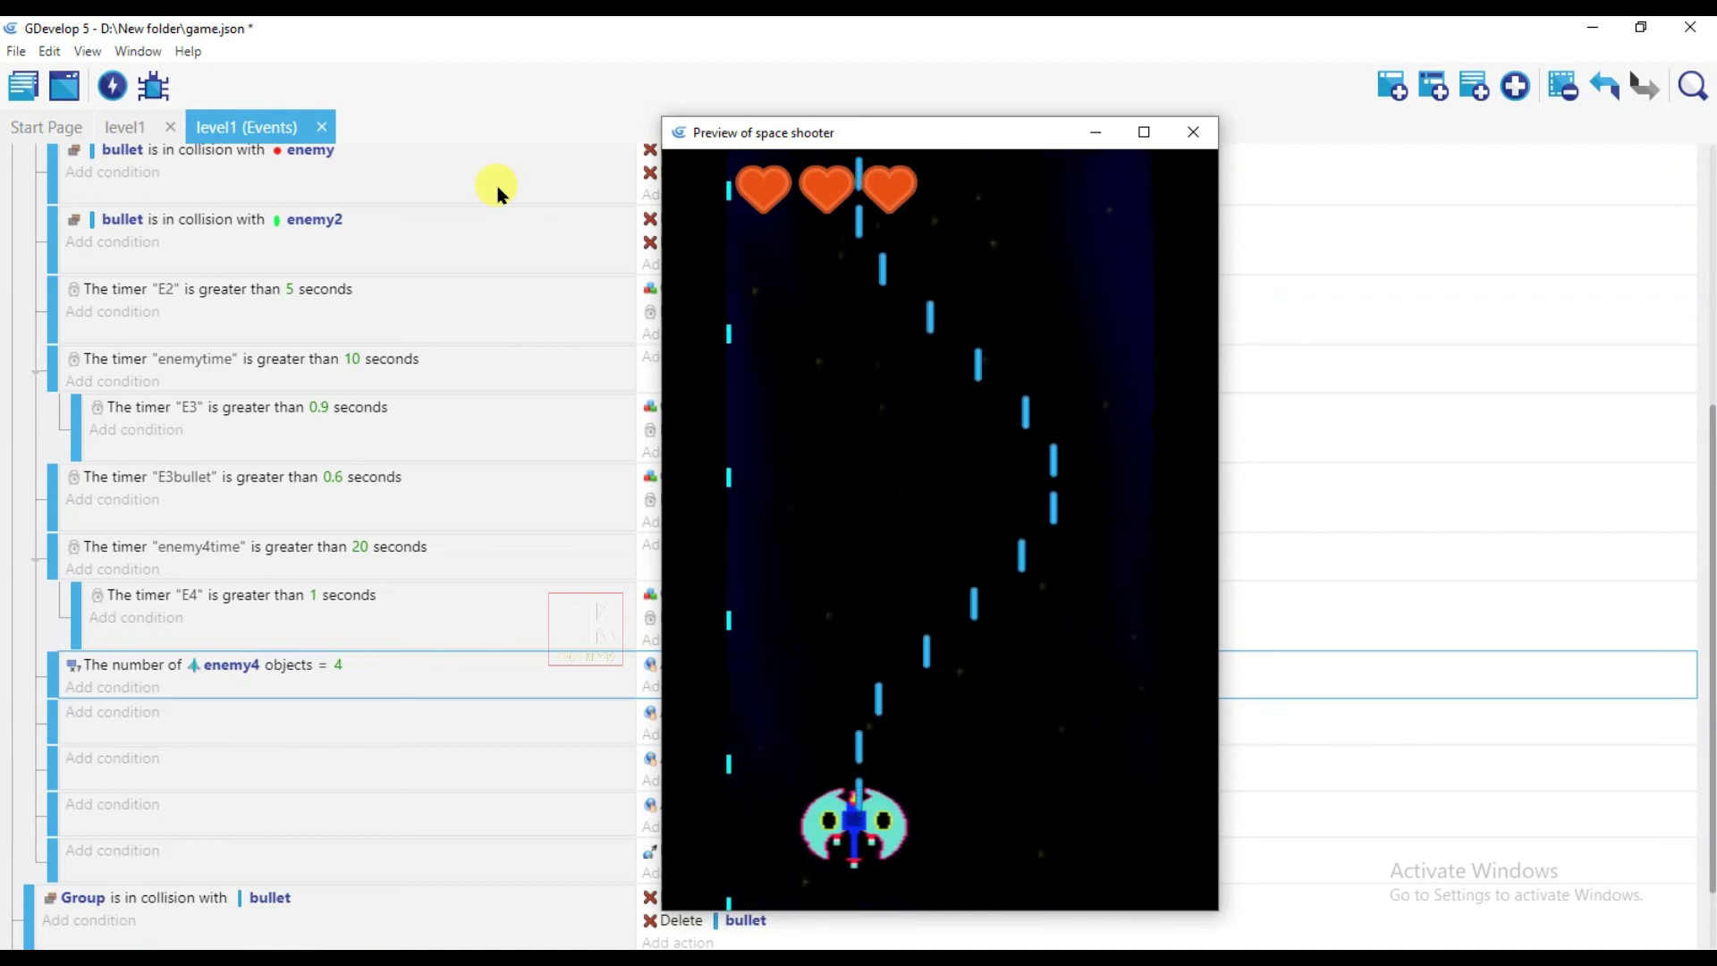
key(Right)
key(Left)
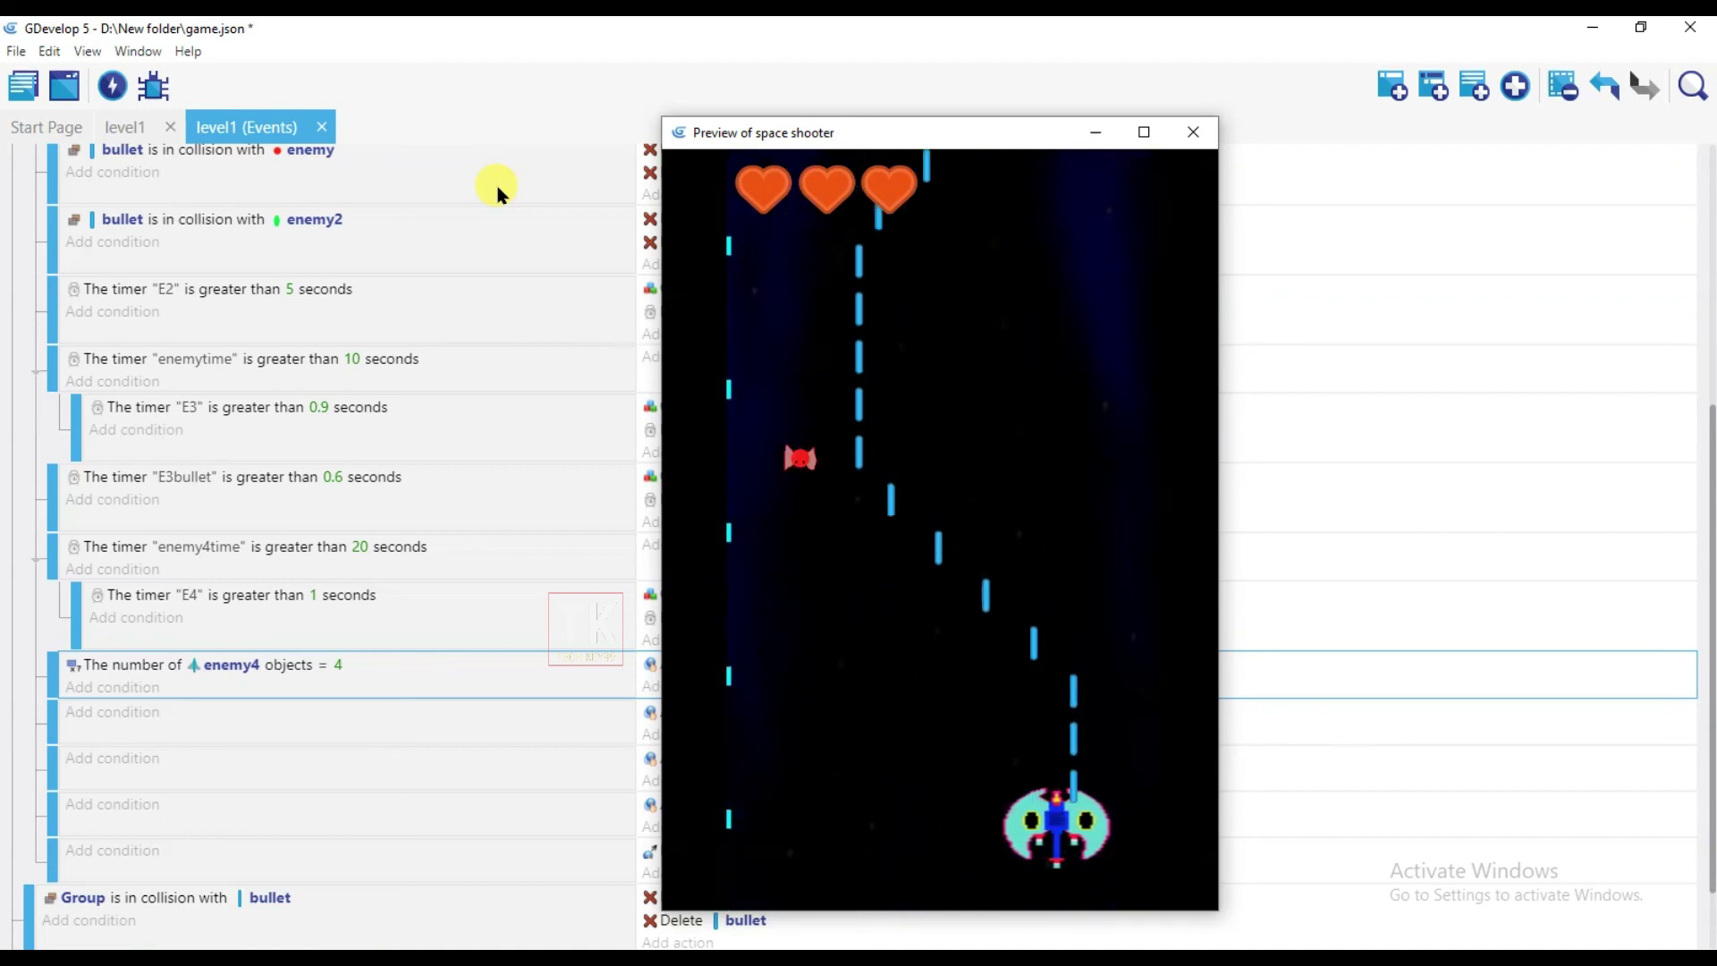
key(Right)
key(Right)
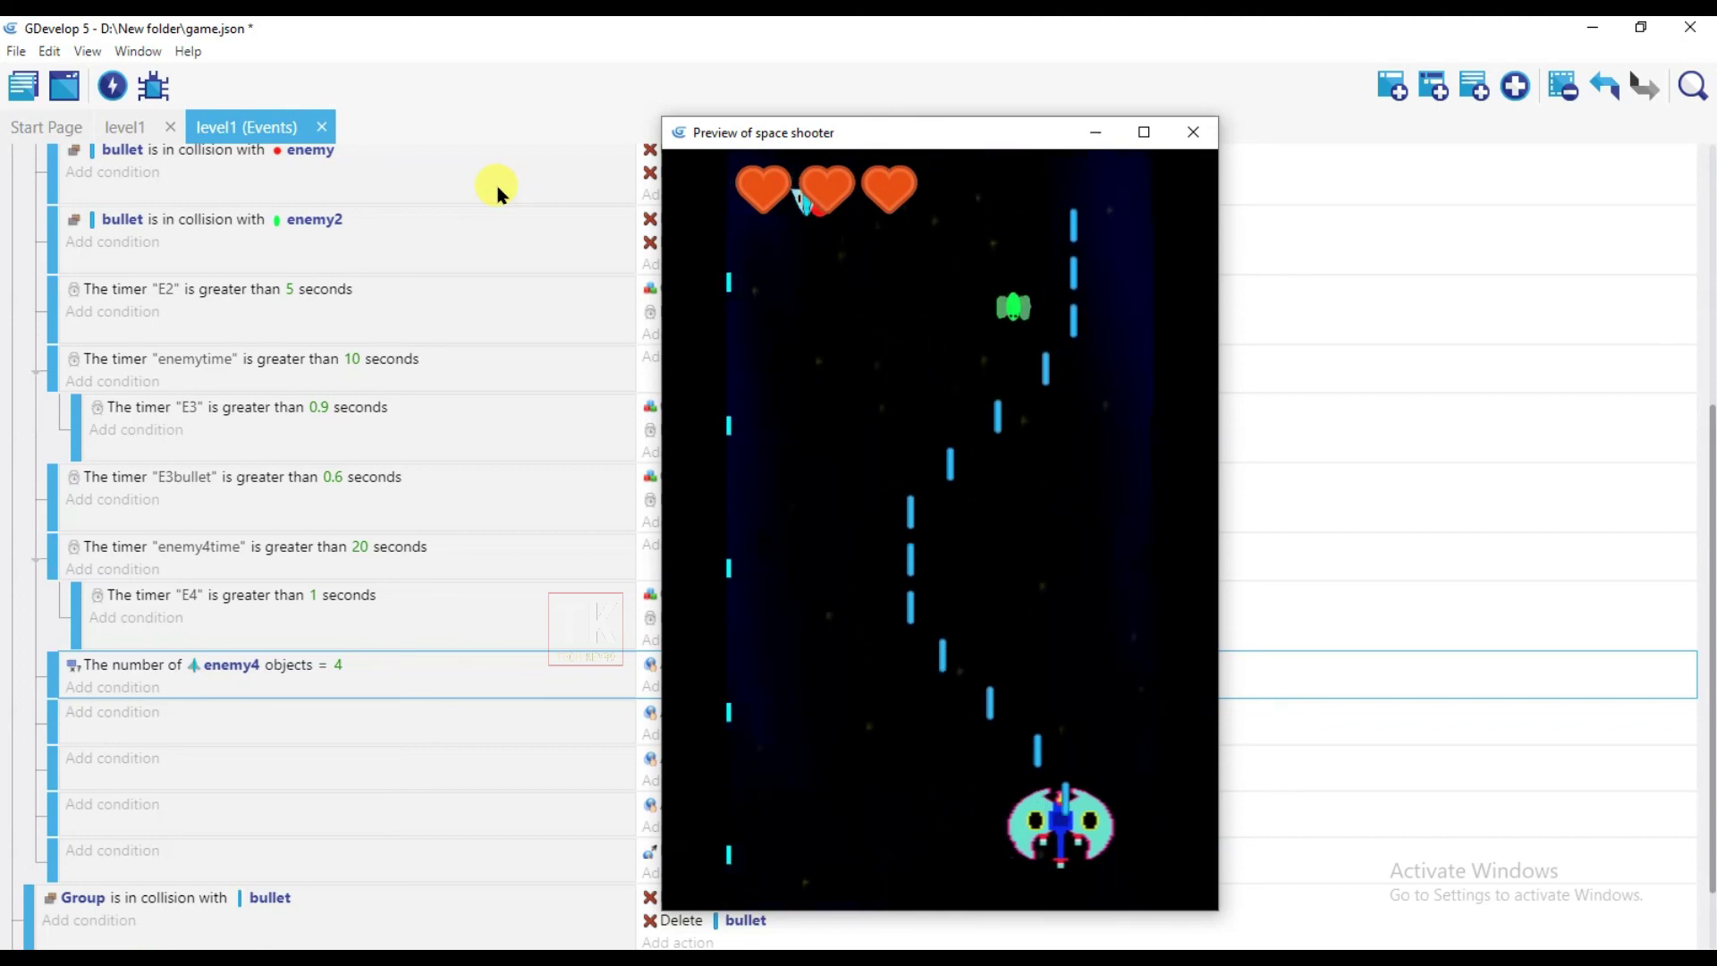
key(Left)
key(Right)
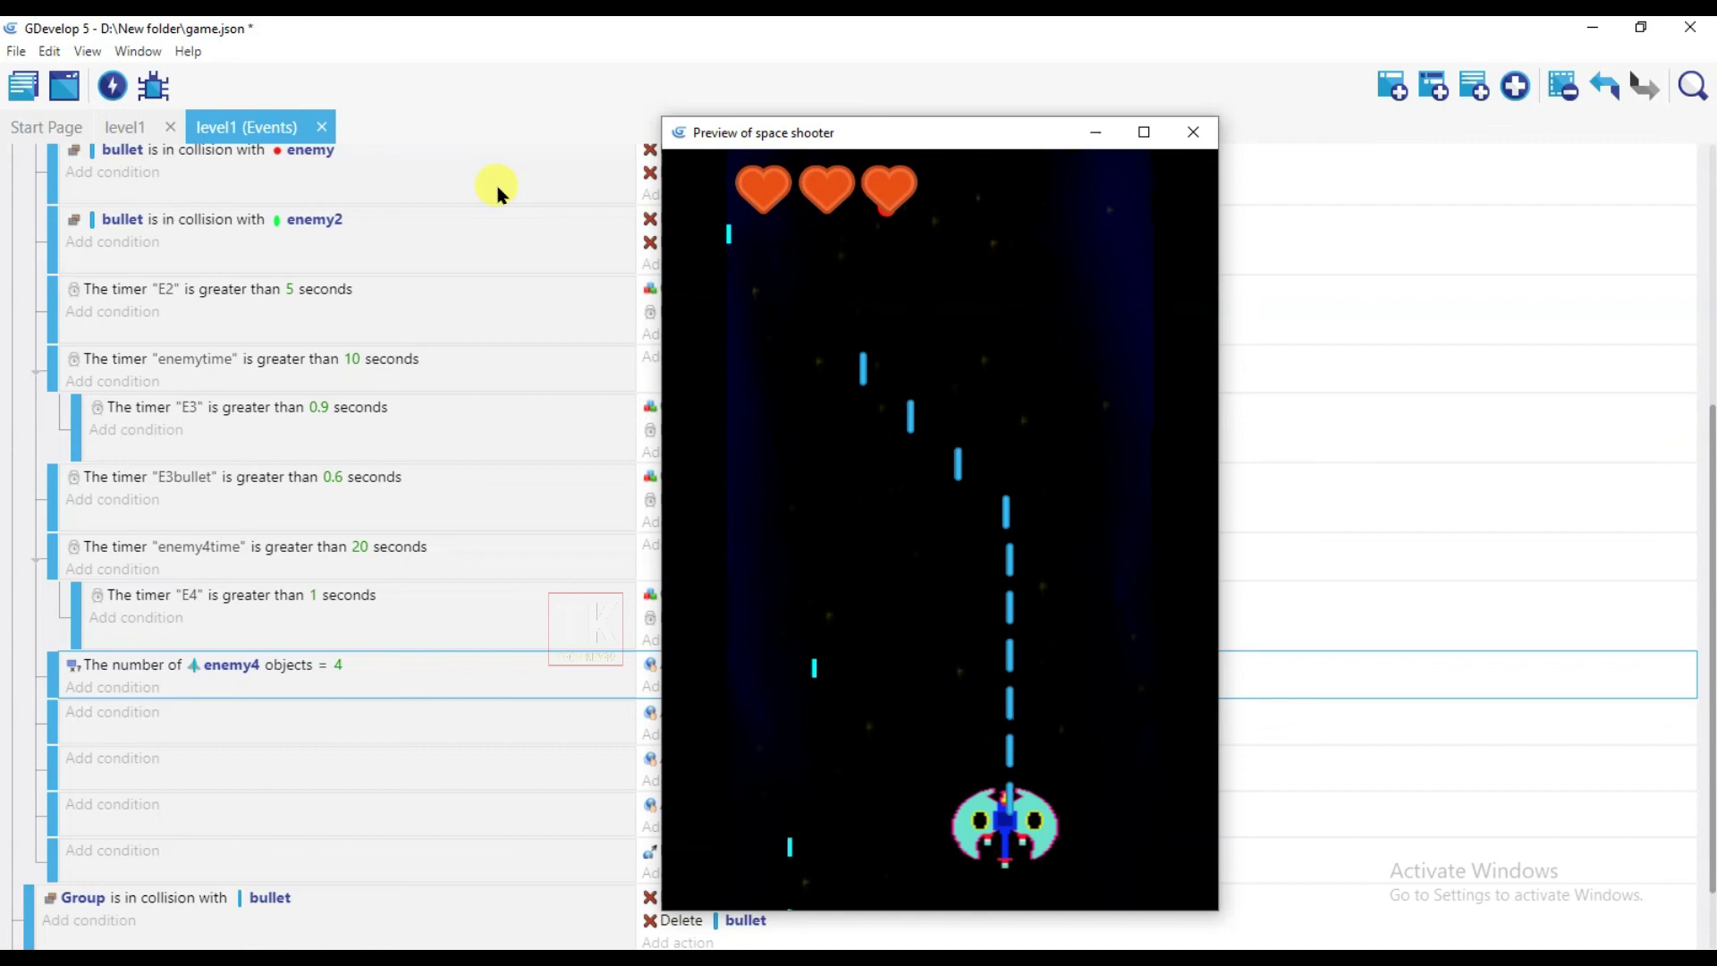
key(Right)
key(Left)
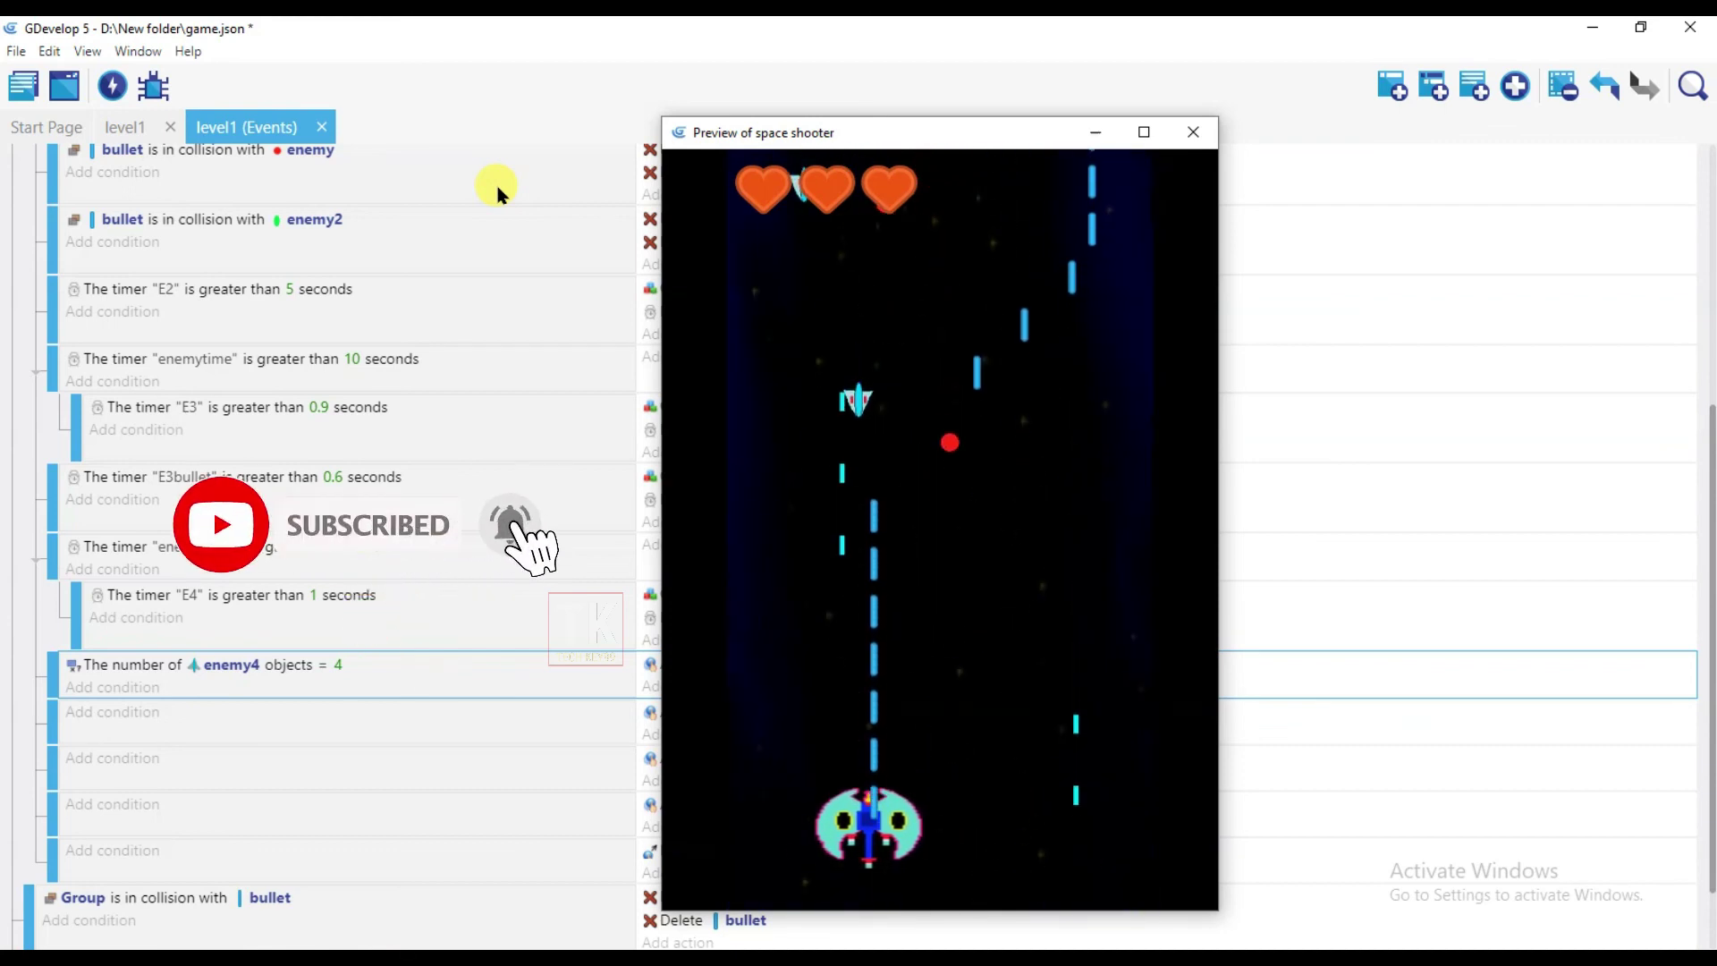
key(Right)
key(Right)
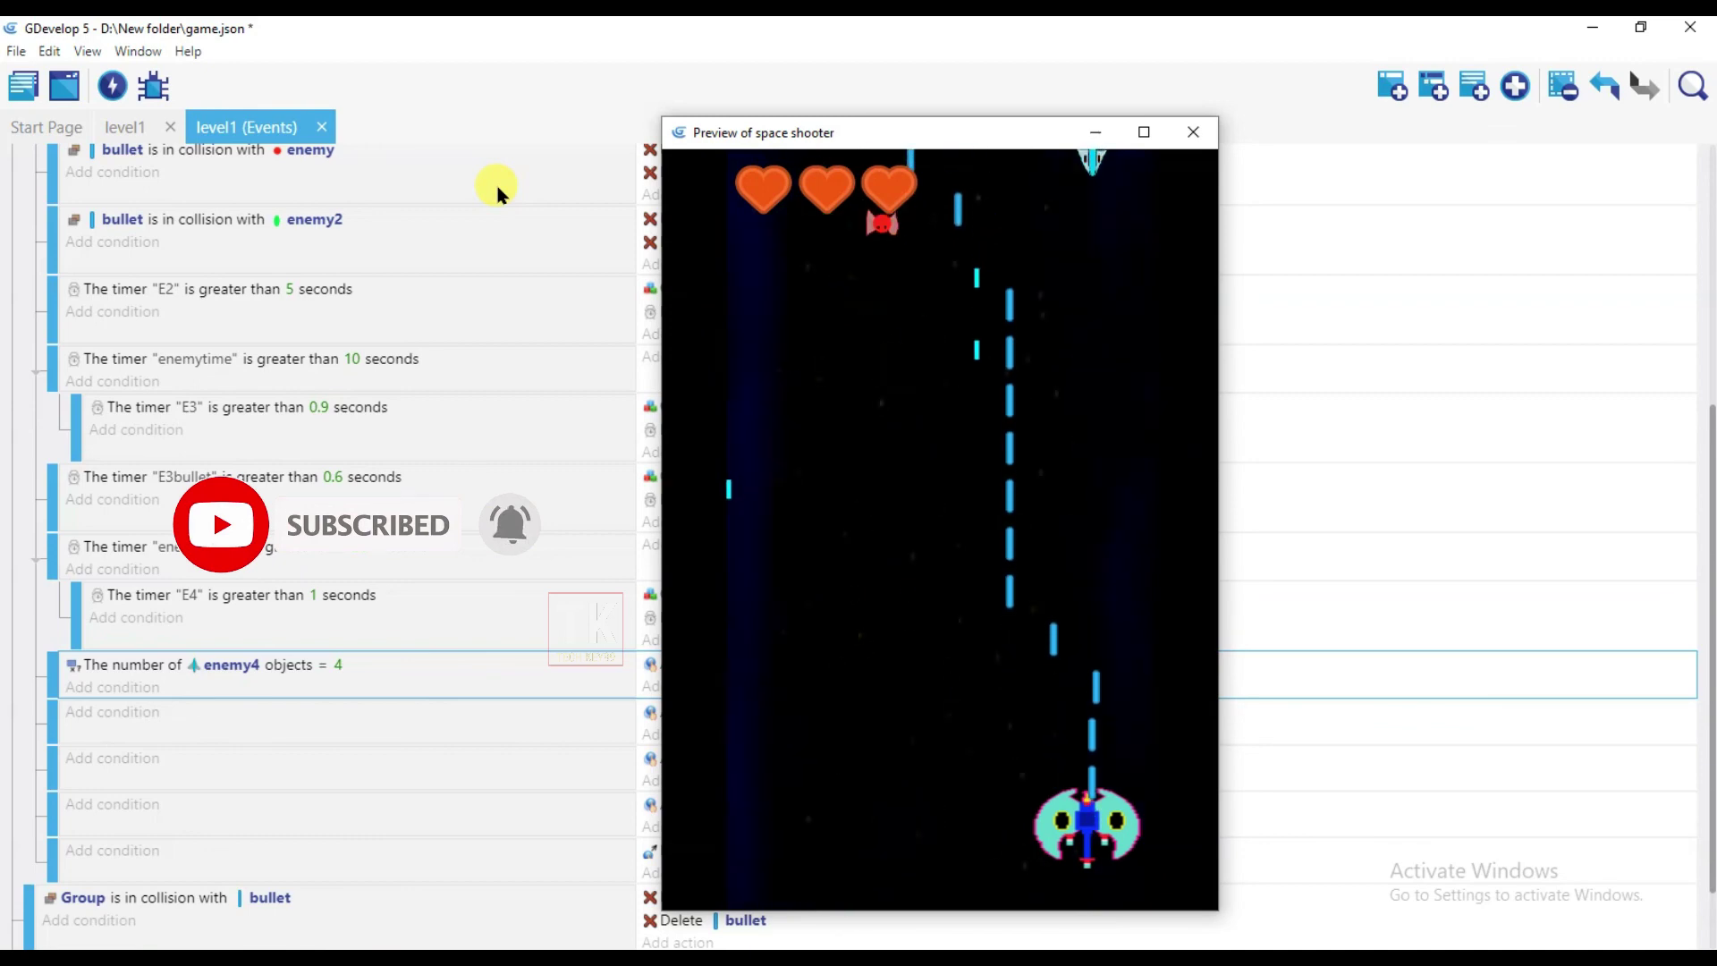
key(Left)
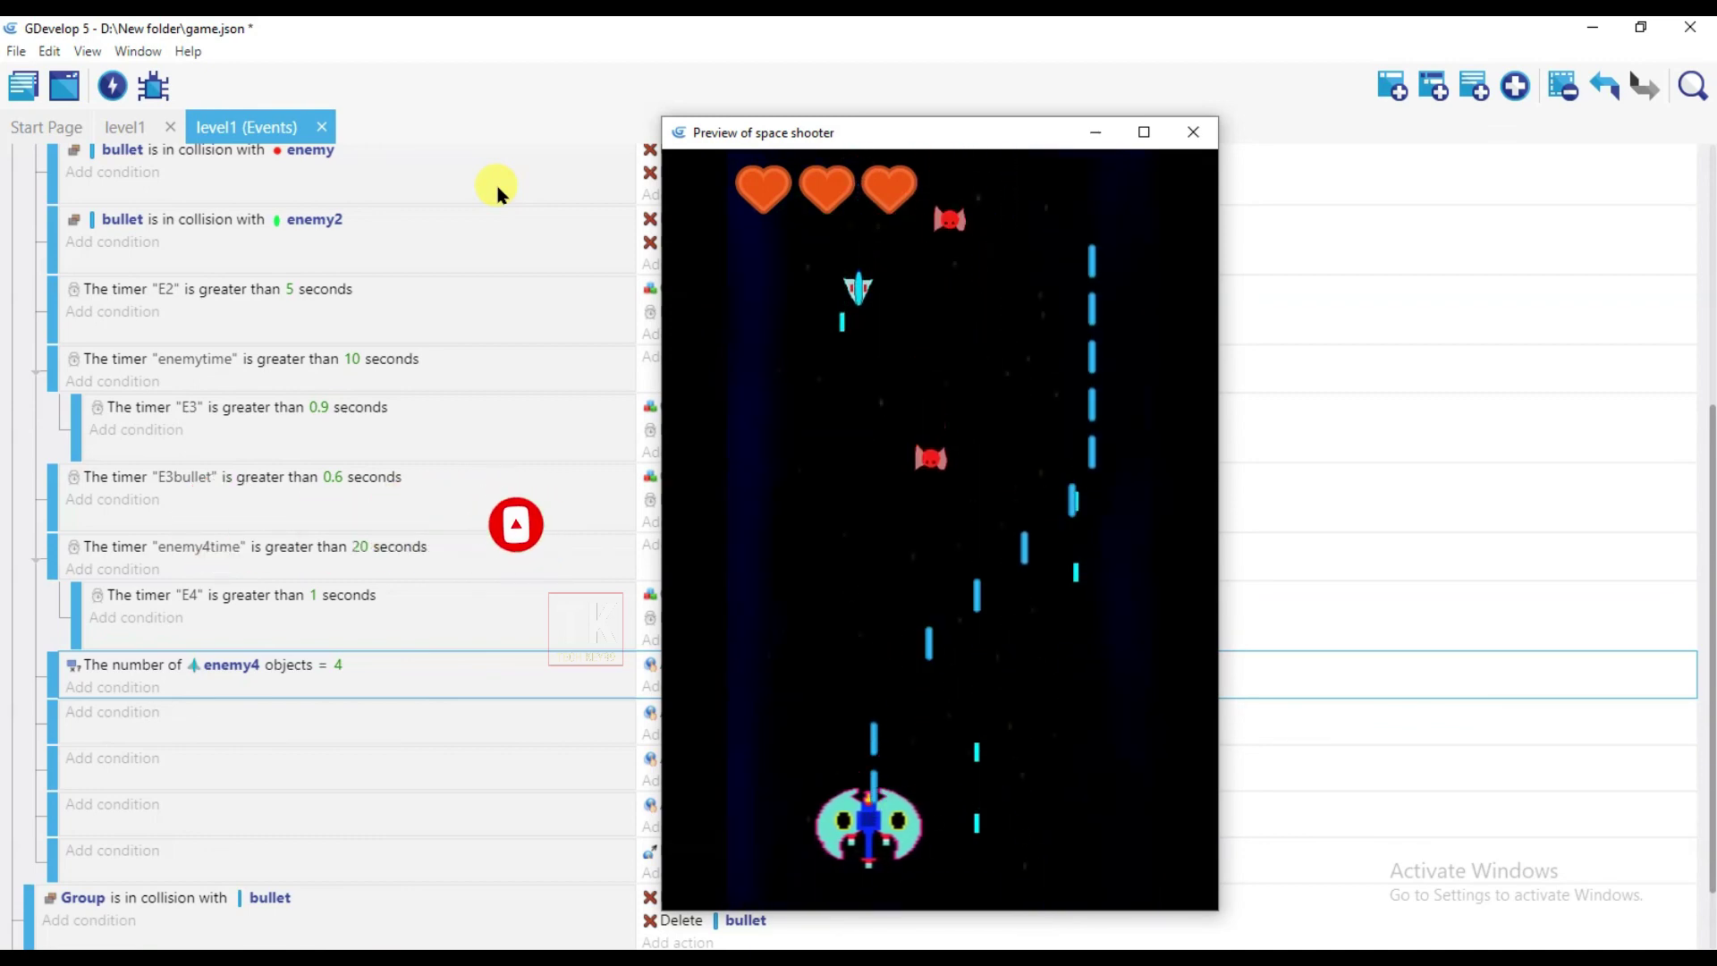
key(Right)
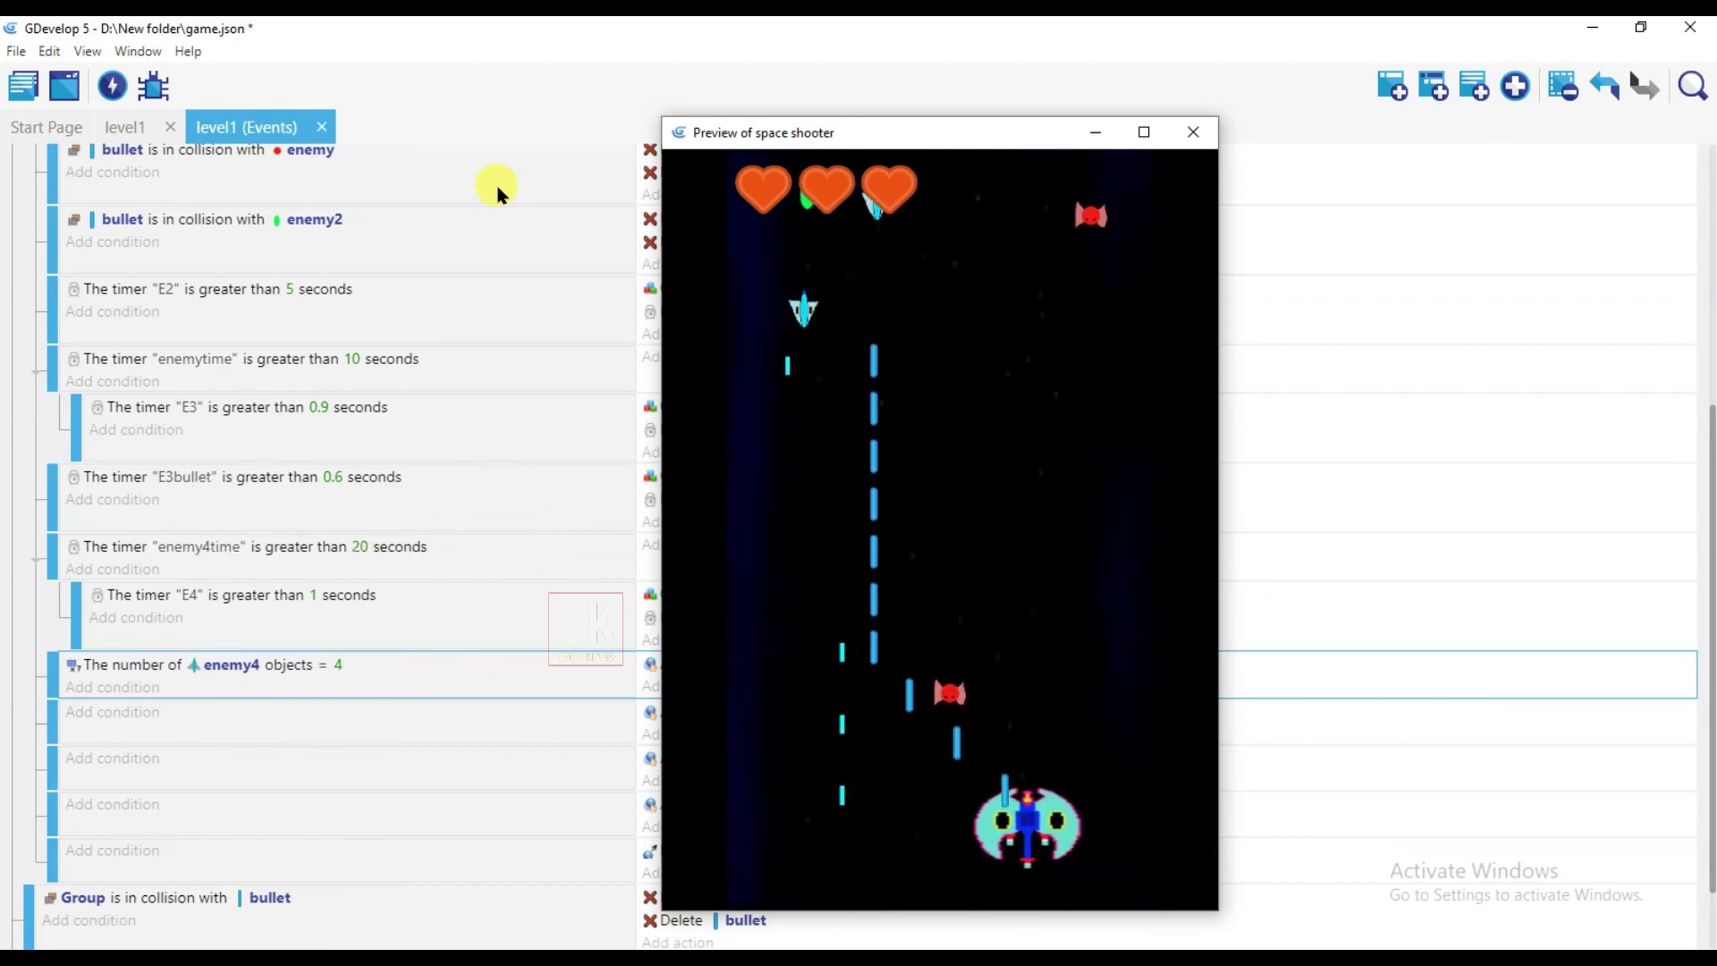